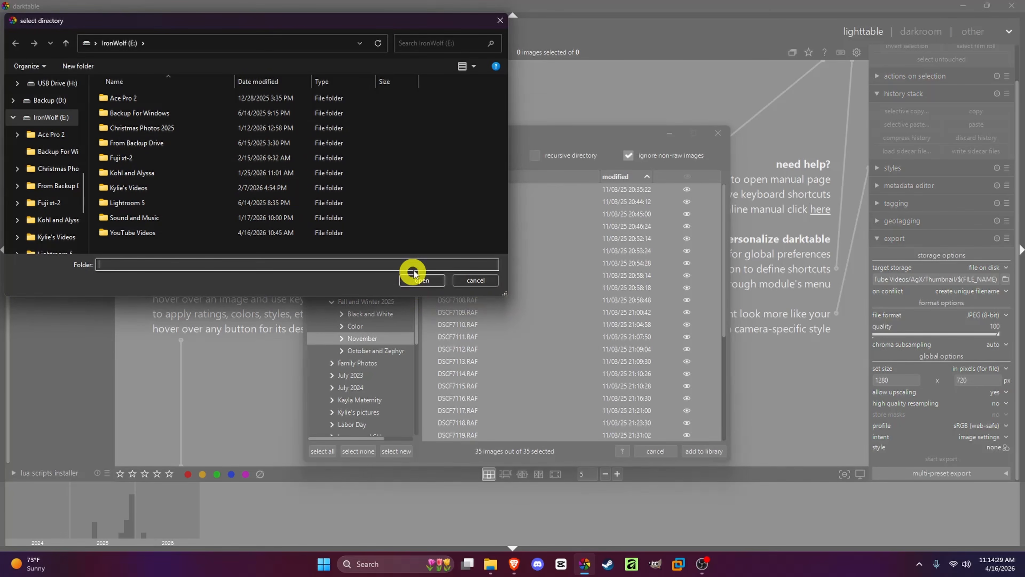
Dismiss the directory picker and open the November folder on E:\ under Fuji xt-2 and Fall and Winter 2025 for import
{"action": "left_click", "coordinate": [473, 280]}
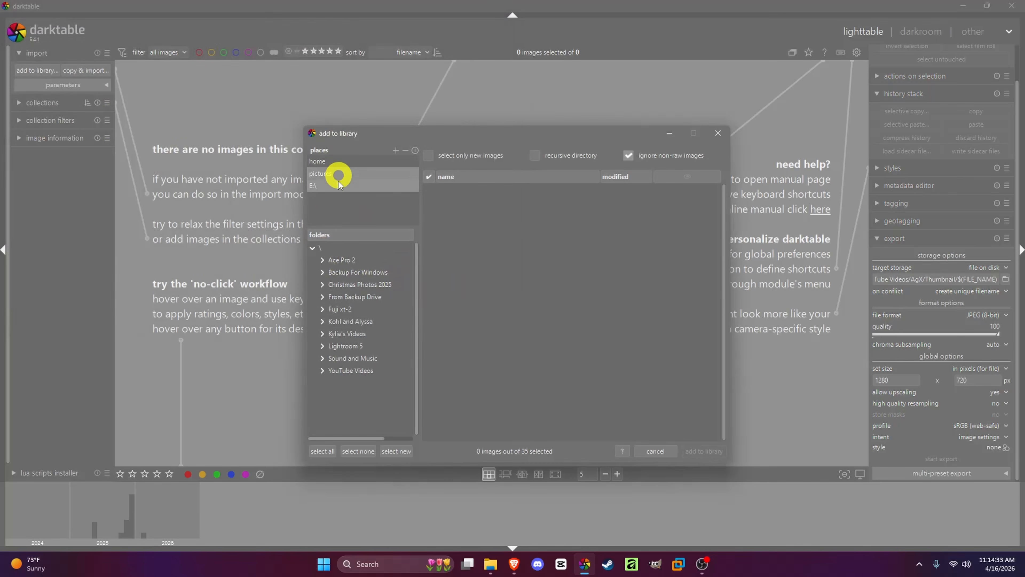
{"action": "left_click", "coordinate": [322, 309]}
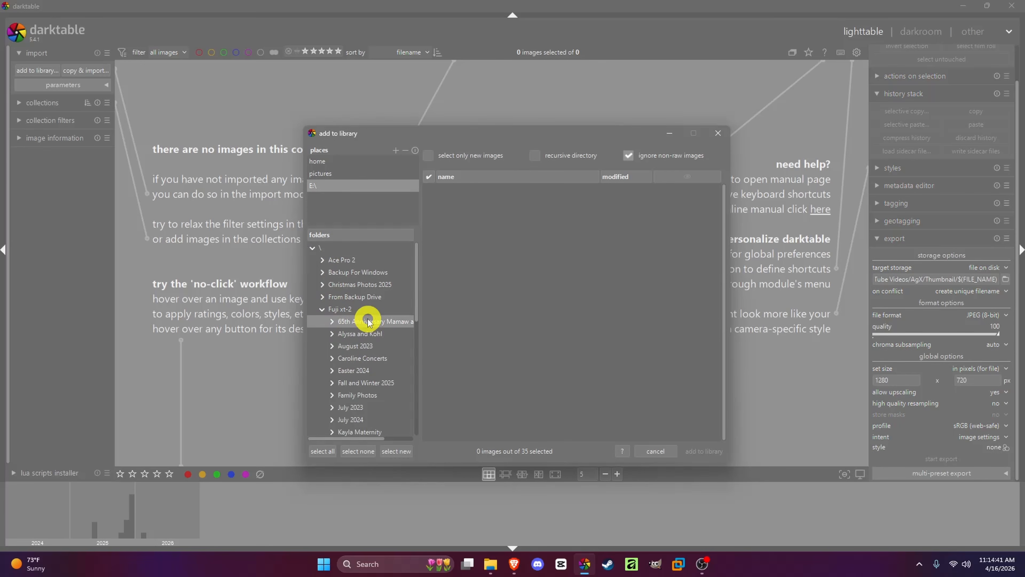
{"action": "left_click", "coordinate": [333, 384]}
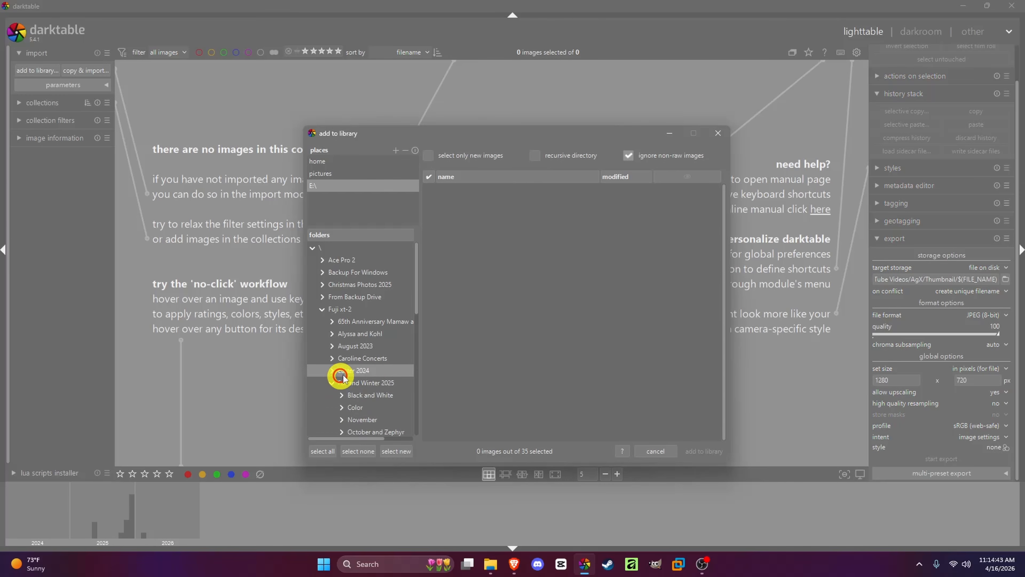
{"action": "scroll", "coordinate": [385, 359], "scroll_direction": "down", "scroll_amount": 1}
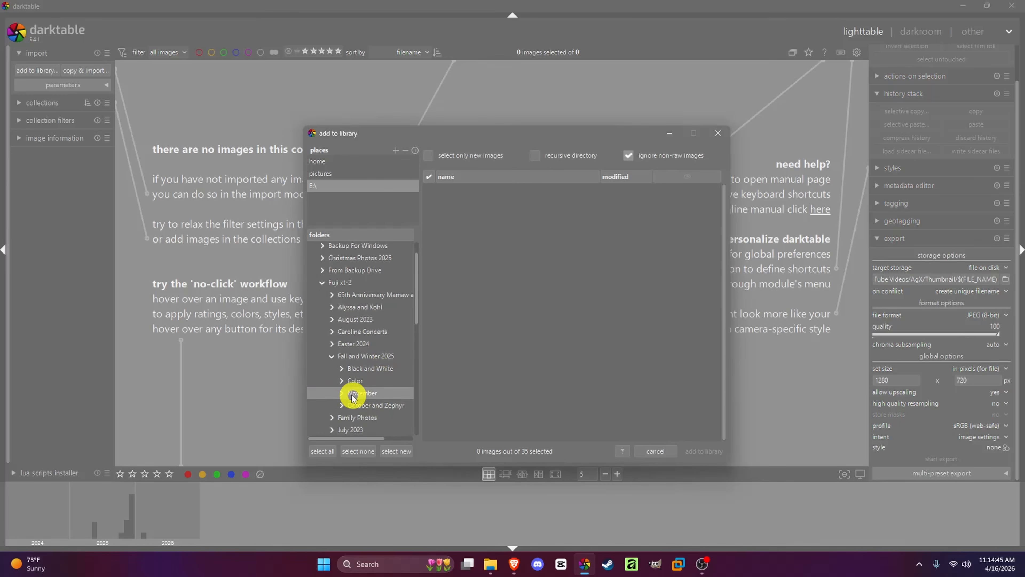
{"action": "left_click", "coordinate": [366, 394]}
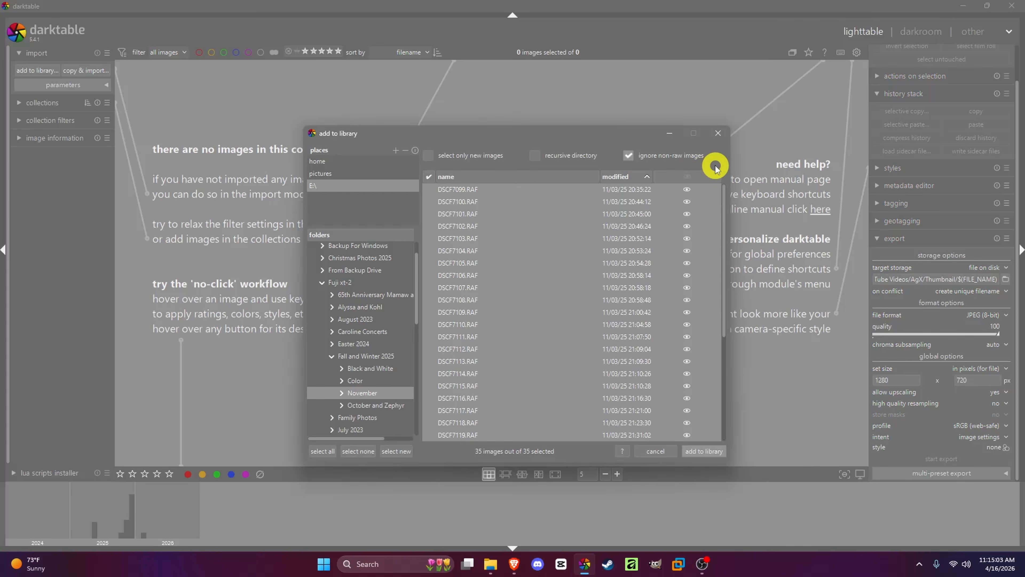
Preview the November raw files as thumbnails and add all of them to the library
{"action": "left_click", "coordinate": [704, 178]}
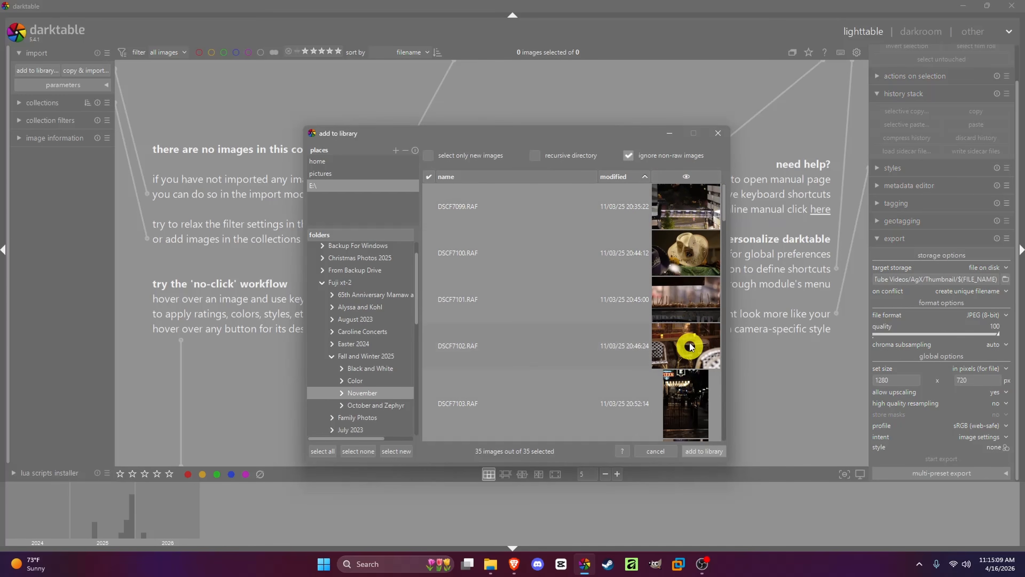
{"action": "scroll", "coordinate": [691, 316], "scroll_direction": "down", "scroll_amount": 6}
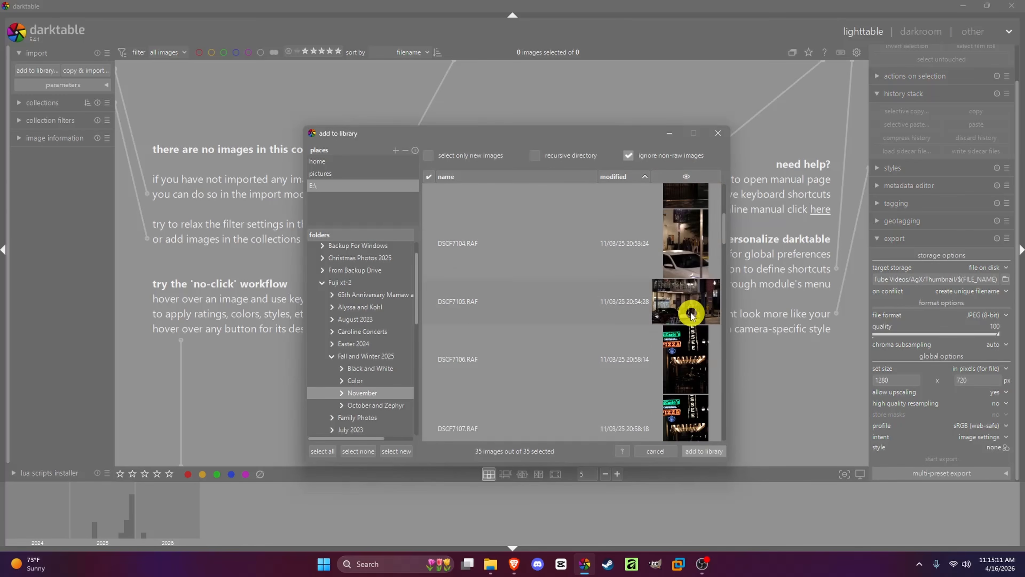
{"action": "scroll", "coordinate": [689, 317], "scroll_direction": "down", "scroll_amount": 2}
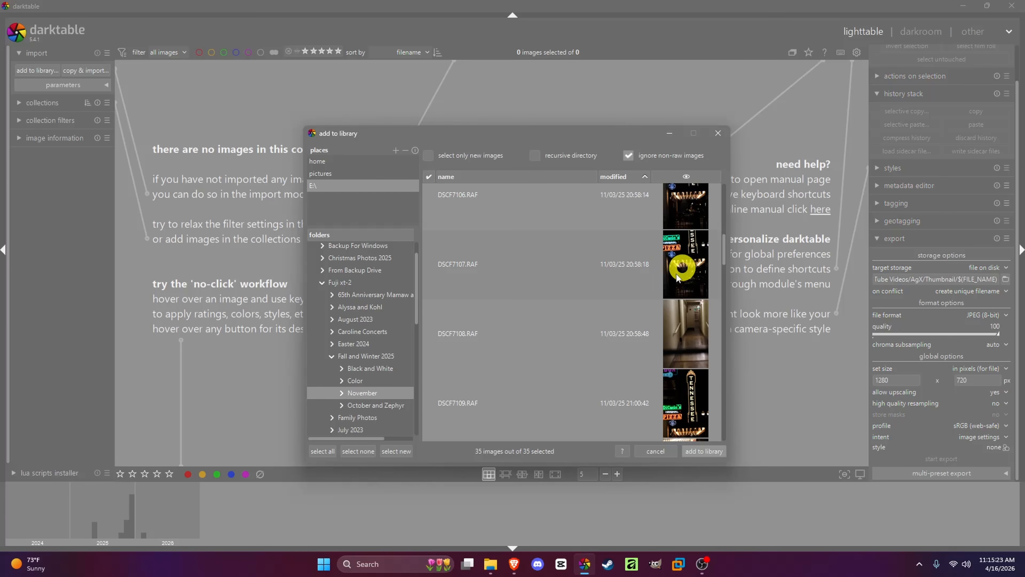
{"action": "left_click", "coordinate": [711, 452]}
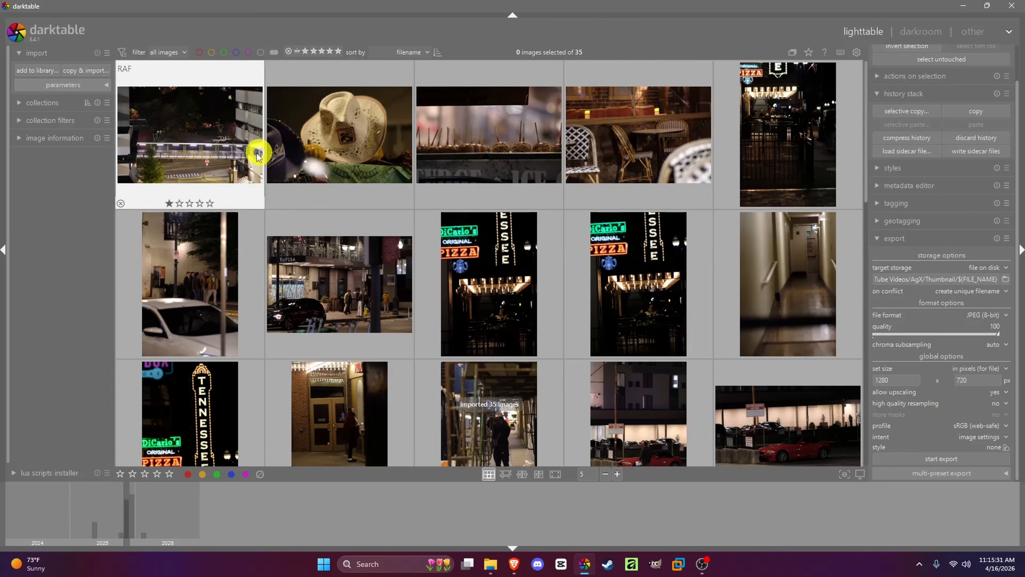
Select all imported photos, then rate the cowboy hat photo DSCF7100 three stars in full preview
{"action": "left_click", "coordinate": [244, 159]}
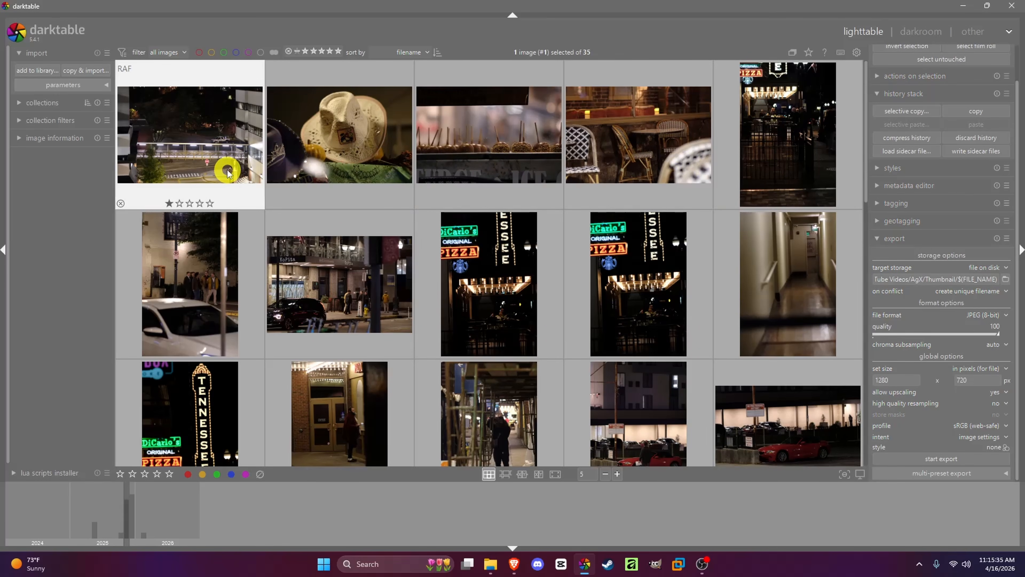
{"action": "key", "text": "ctrl+a"}
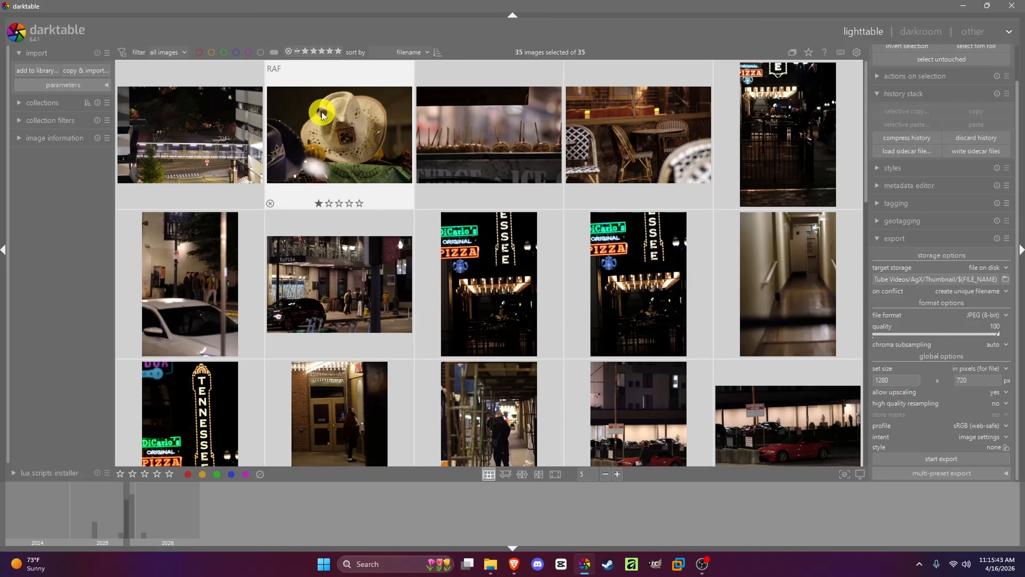
{"action": "key", "text": "w"}
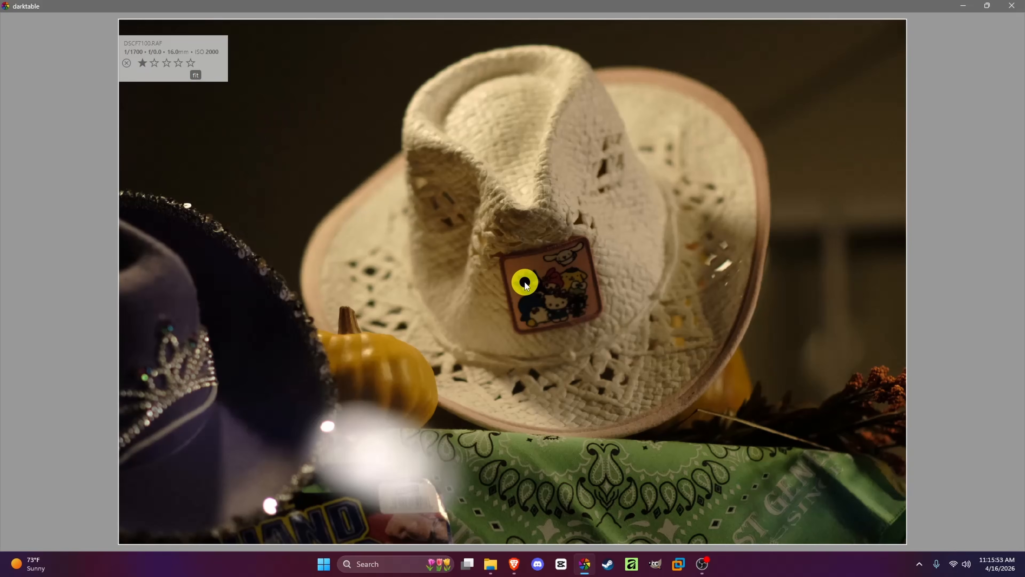
{"action": "left_click", "coordinate": [166, 64]}
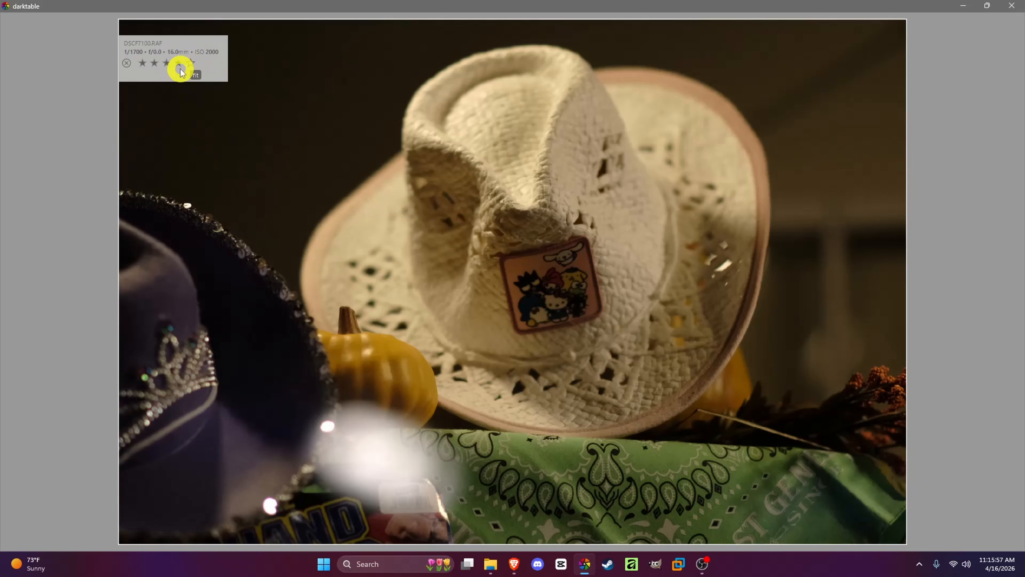
Look through the photos in full preview from the cowboy hat shot to the scaffolding shot DSCF7111
{"action": "key", "text": "Right"}
{"action": "key", "text": "Right"}
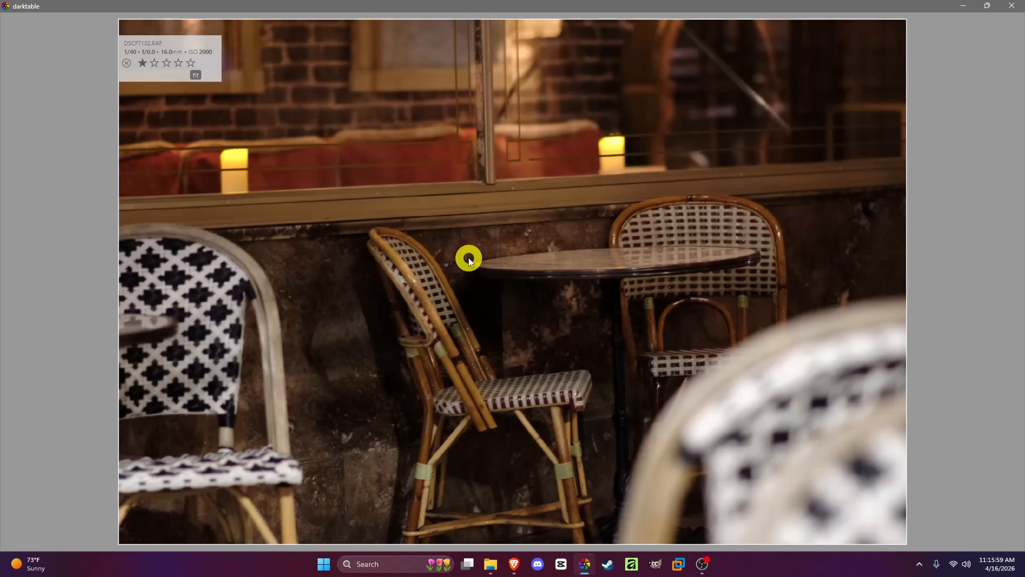
{"action": "key", "text": "Right"}
{"action": "key", "text": "Right"}
{"action": "key", "text": "Right"}
{"action": "key", "text": "Right"}
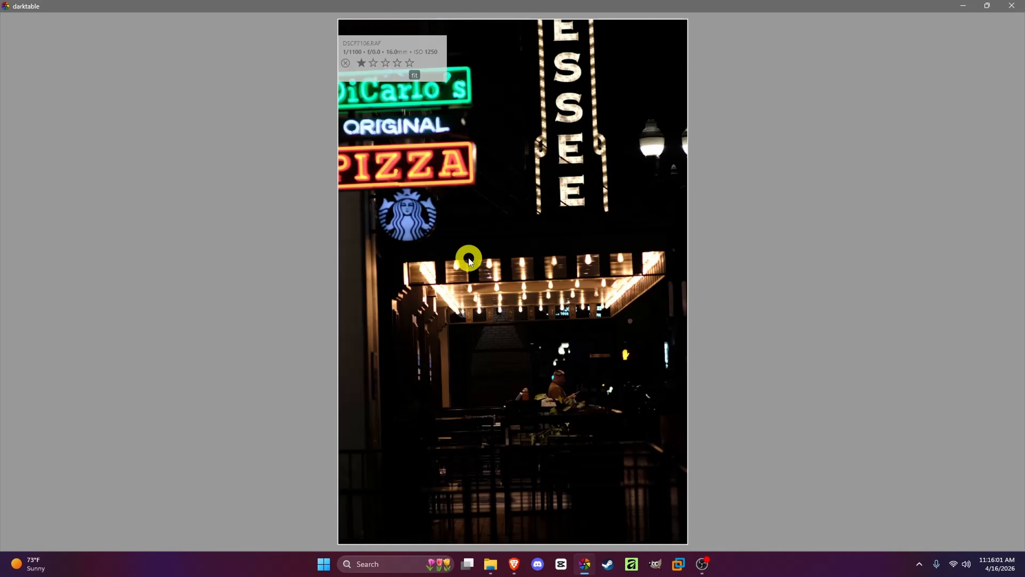
{"action": "key", "text": "Right"}
{"action": "key", "text": "Right"}
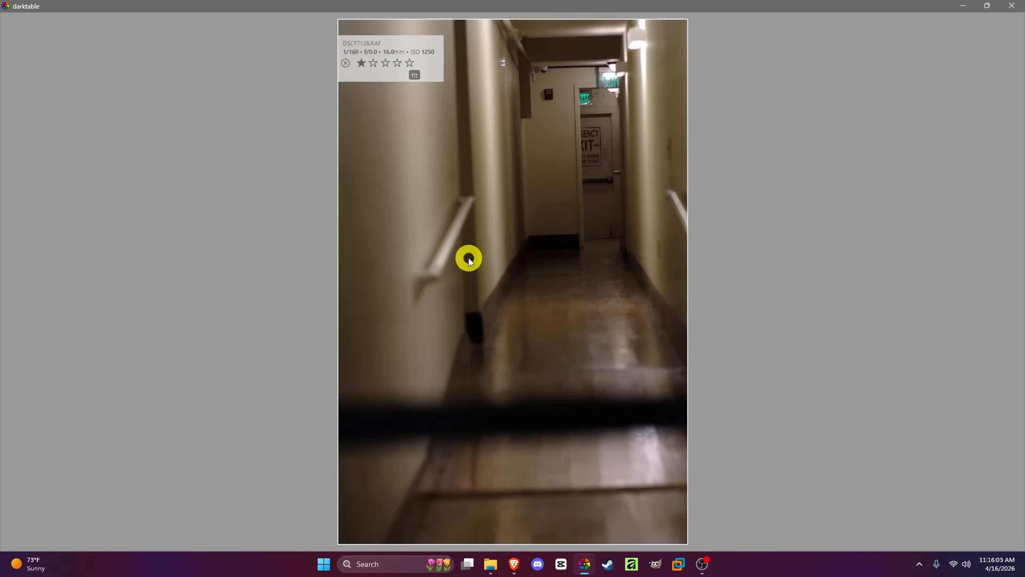
{"action": "key", "text": "Right"}
{"action": "key", "text": "Right"}
{"action": "key", "text": "Right"}
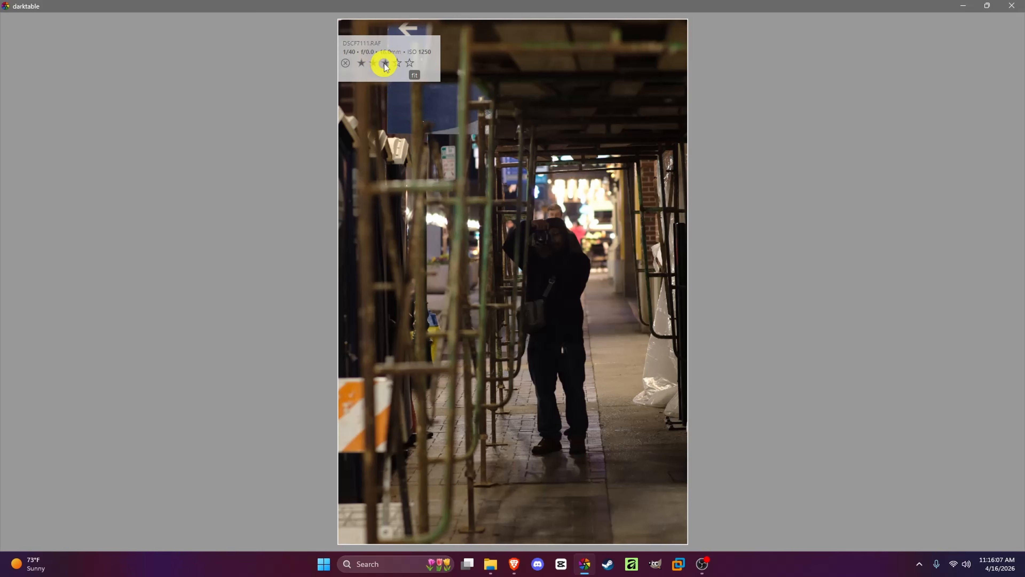
Go back to the first photo, DSCF7099, and rate it and the caramel apple photo DSCF7101 three stars
{"action": "key", "text": "Left"}
{"action": "key", "text": "Left"}
{"action": "key", "text": "Left"}
{"action": "key", "text": "Left"}
{"action": "key", "text": "Left"}
{"action": "key", "text": "Left"}
{"action": "key", "text": "Left"}
{"action": "key", "text": "Left"}
{"action": "key", "text": "Left"}
{"action": "key", "text": "Left"}
{"action": "key", "text": "Left"}
{"action": "key", "text": "Left"}
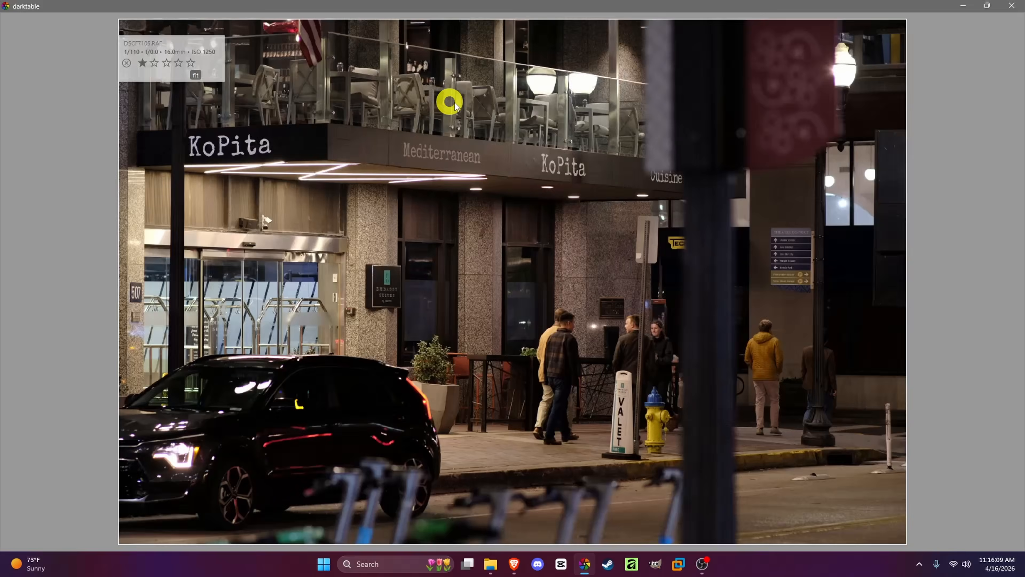
{"action": "key", "text": "Left"}
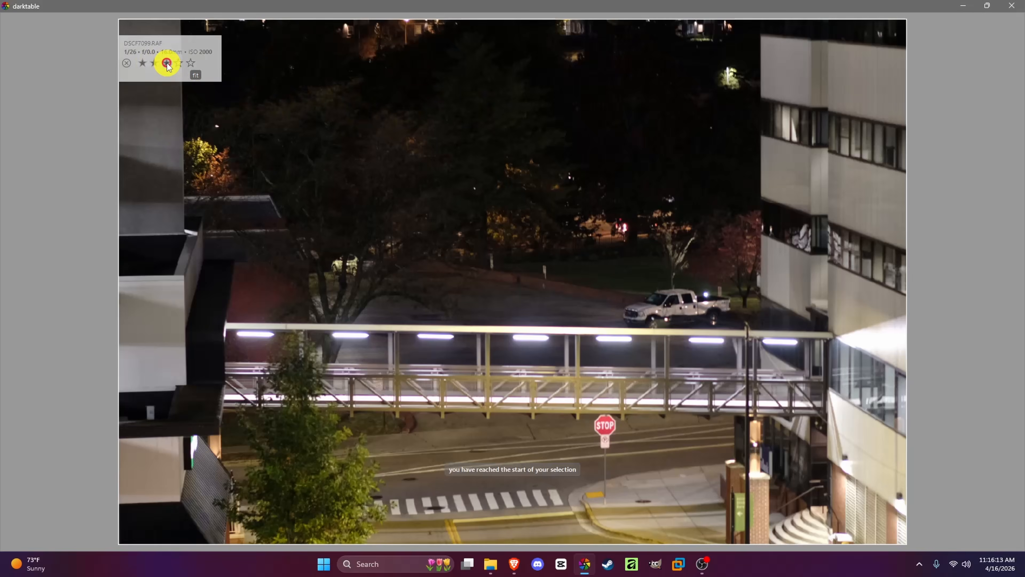
{"action": "key", "text": "Right"}
{"action": "key", "text": "Right"}
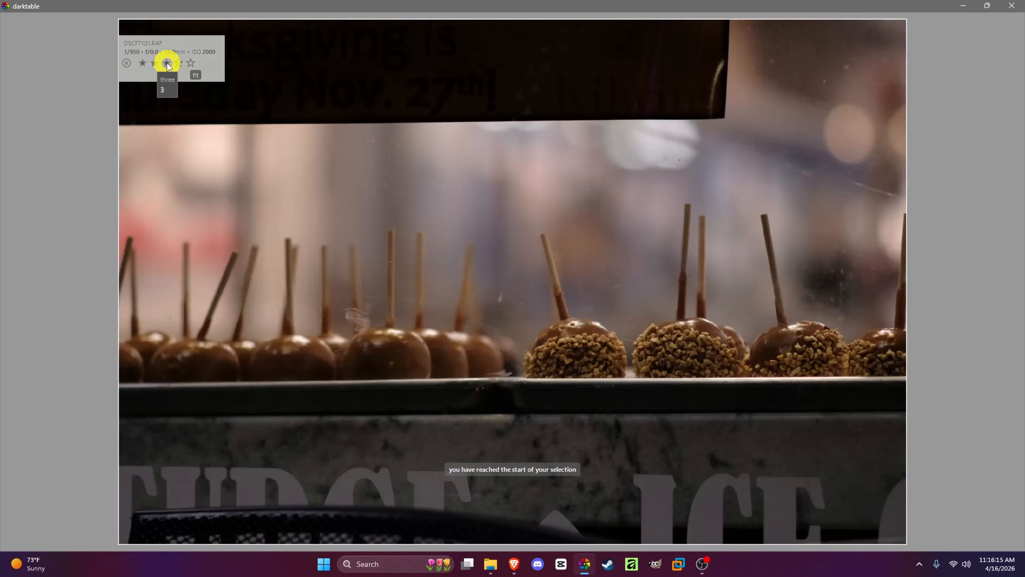
Rate each of the photos DSCF7102 through DSCF7105 two stars and leave the full preview
{"action": "key", "text": "Right"}
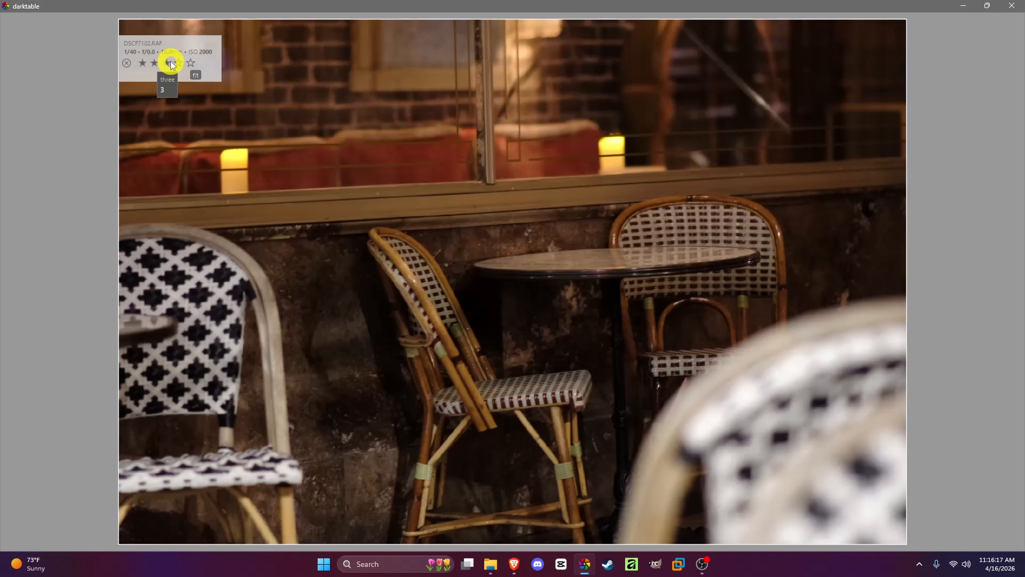
{"action": "key", "text": "Right"}
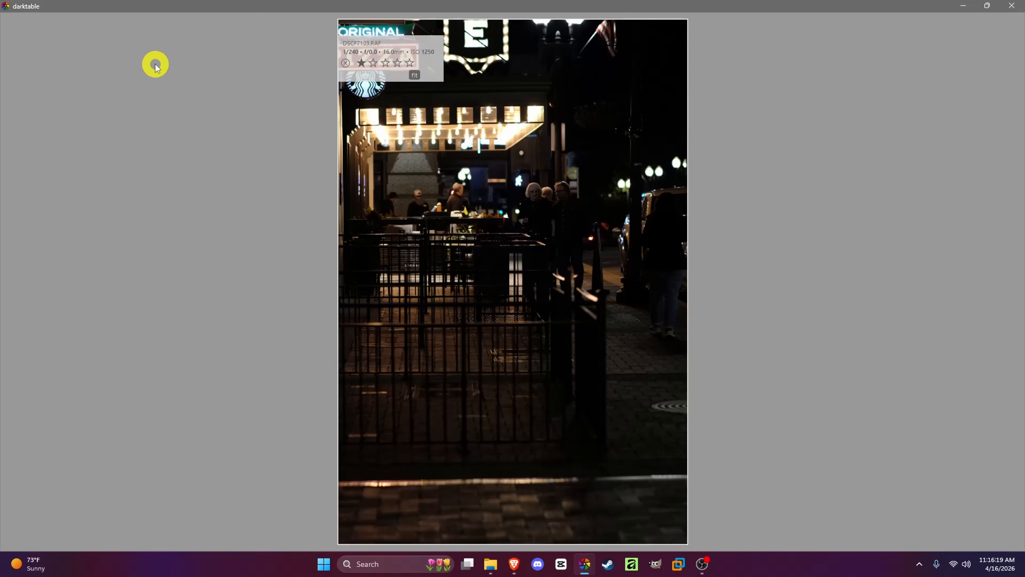
{"action": "left_click", "coordinate": [372, 63]}
{"action": "key", "text": "Right"}
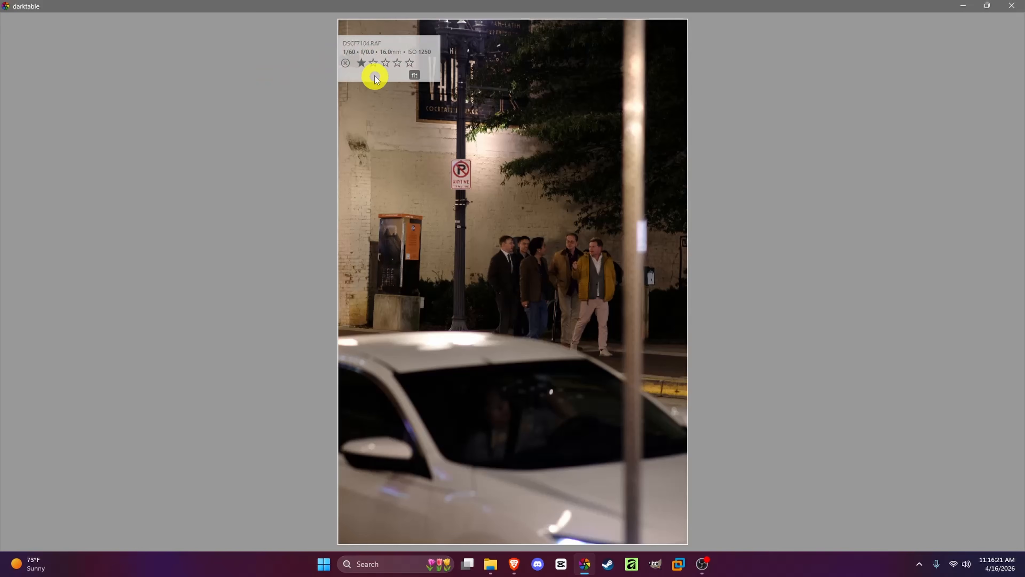
{"action": "key", "text": "Right"}
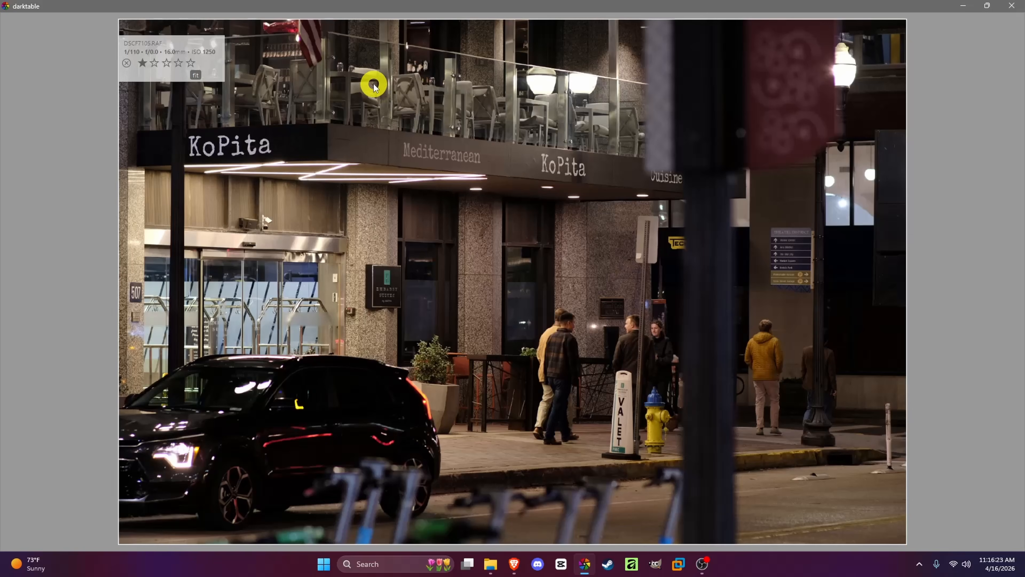
{"action": "left_click", "coordinate": [154, 64]}
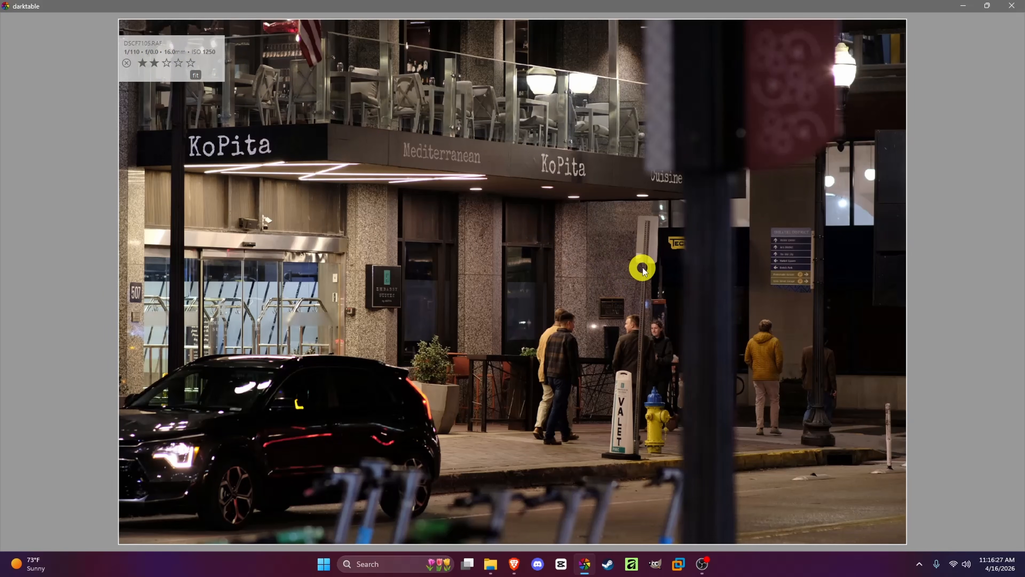
{"action": "key", "text": "Escape"}
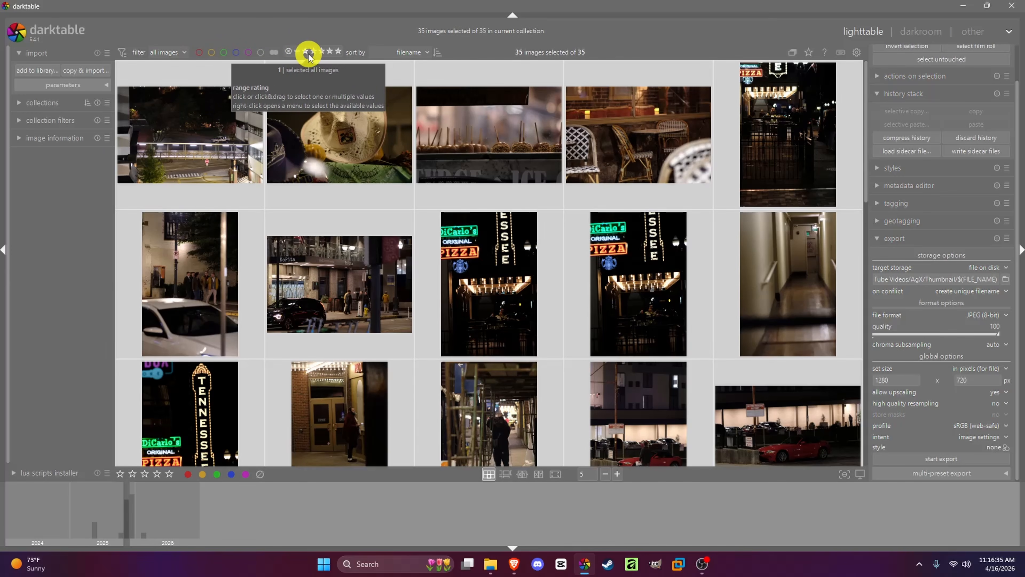
Filter the collection to show only photos rated two to three stars
{"action": "left_click", "coordinate": [315, 52], "text": "shift"}
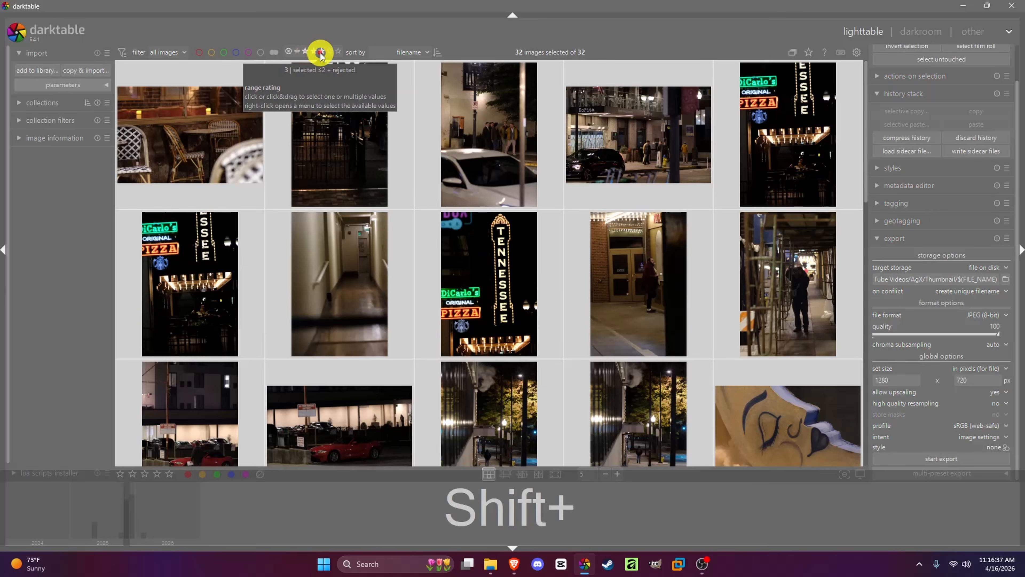
{"action": "left_click", "coordinate": [322, 52], "text": "shift"}
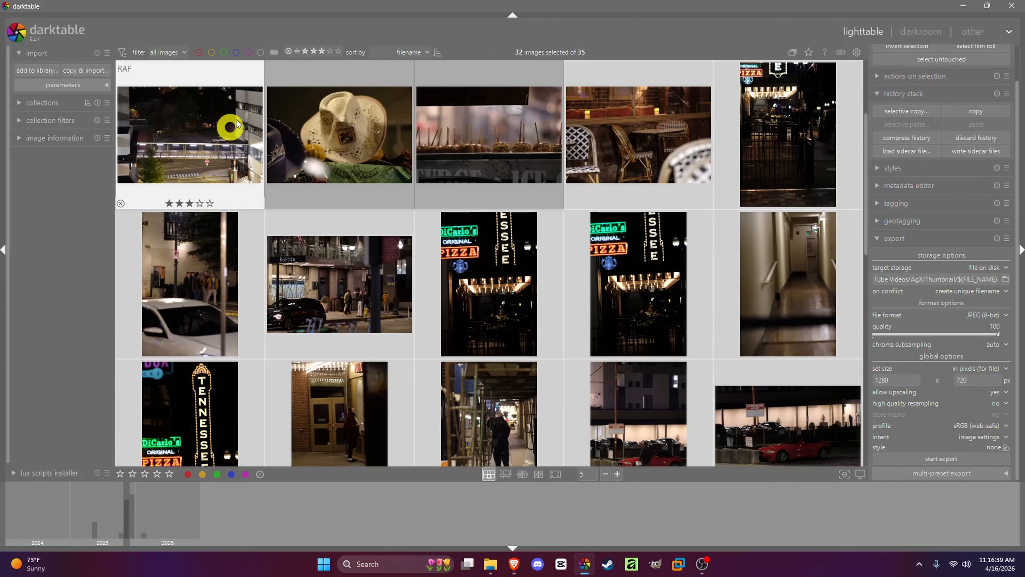
{"action": "left_click", "coordinate": [315, 53]}
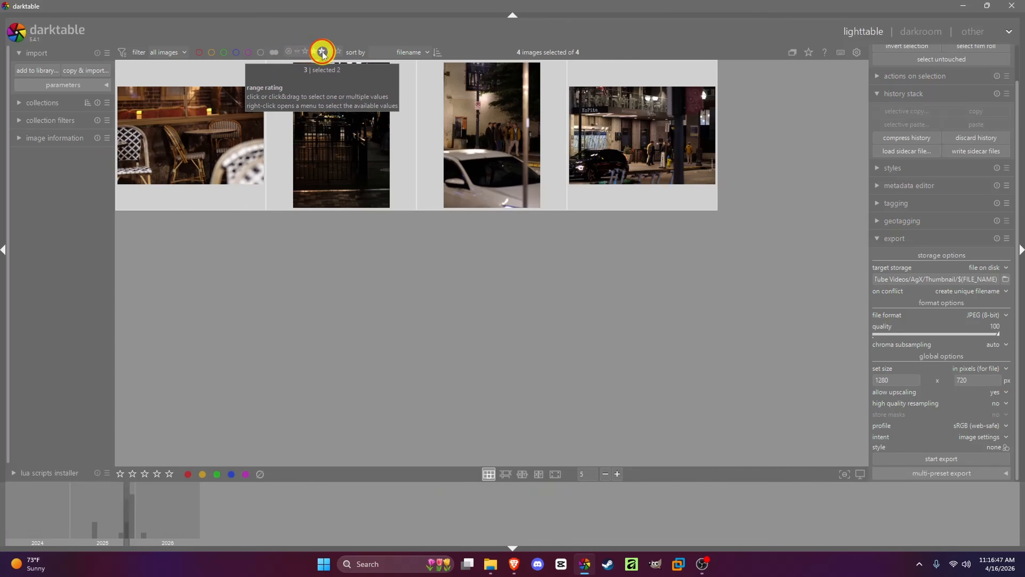
{"action": "left_click", "coordinate": [321, 53], "text": "shift"}
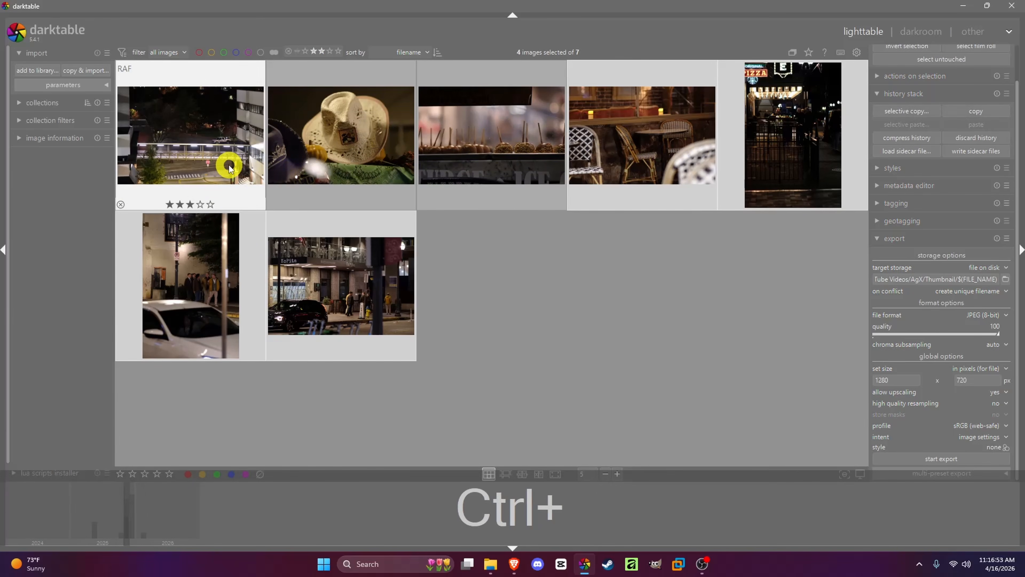
Select only the first three photos, rated three stars, and assign them the yellow color label
{"action": "key", "text": "ctrl+a"}
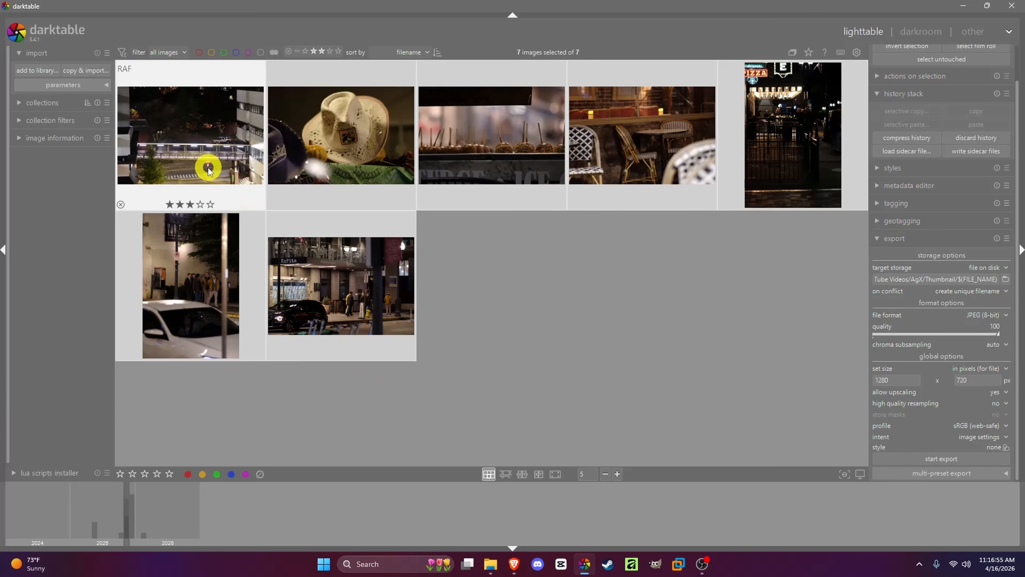
{"action": "left_click", "coordinate": [230, 166]}
{"action": "left_click", "coordinate": [496, 180], "text": "shift"}
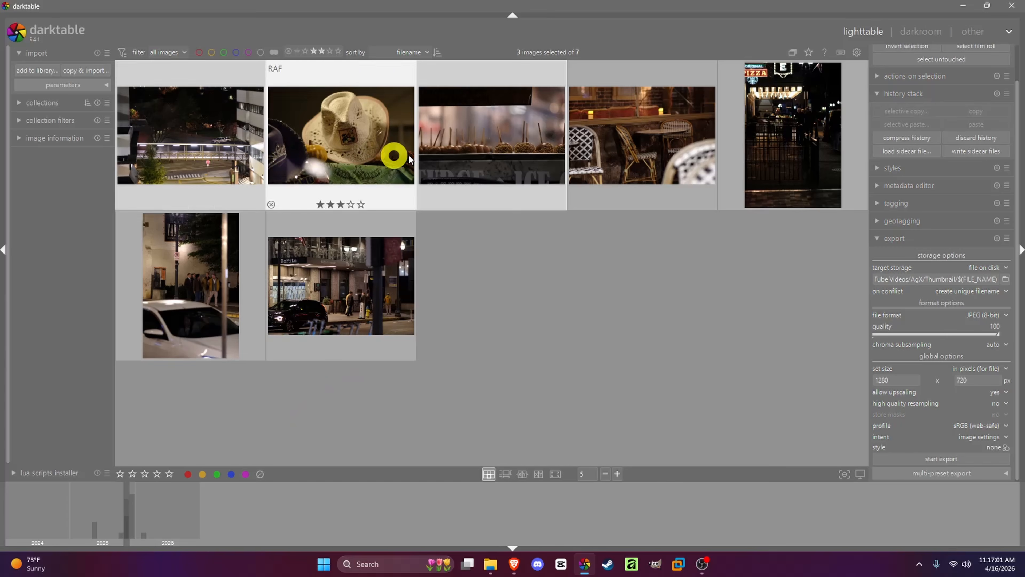
{"action": "left_click", "coordinate": [214, 139]}
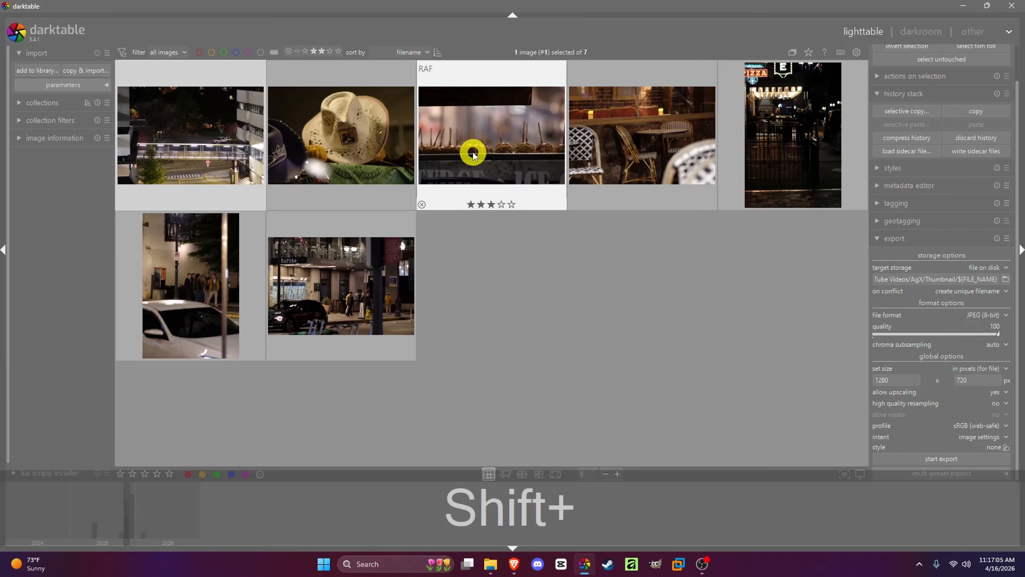
{"action": "left_click", "coordinate": [472, 155], "text": "shift"}
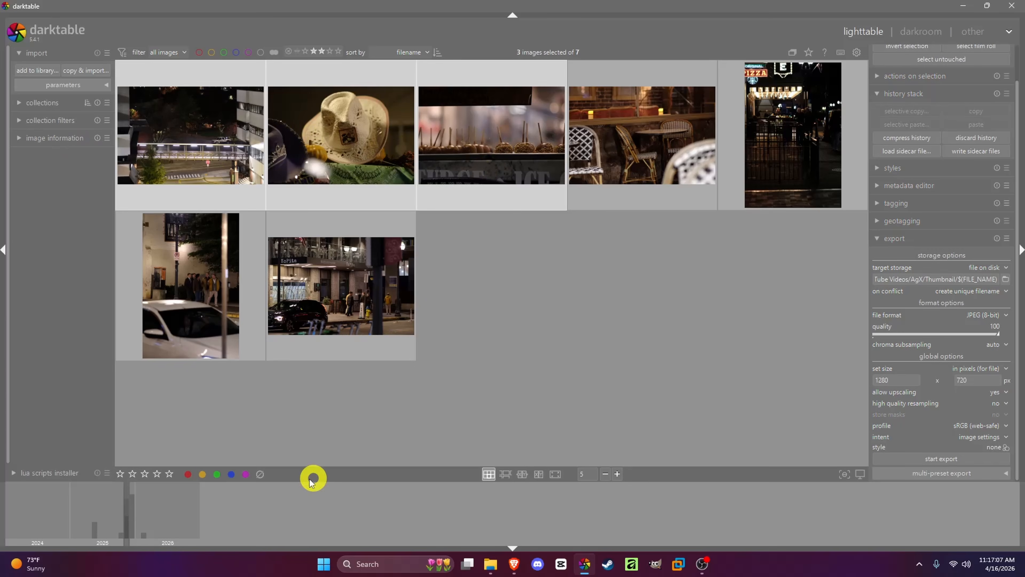
{"action": "left_click", "coordinate": [205, 475]}
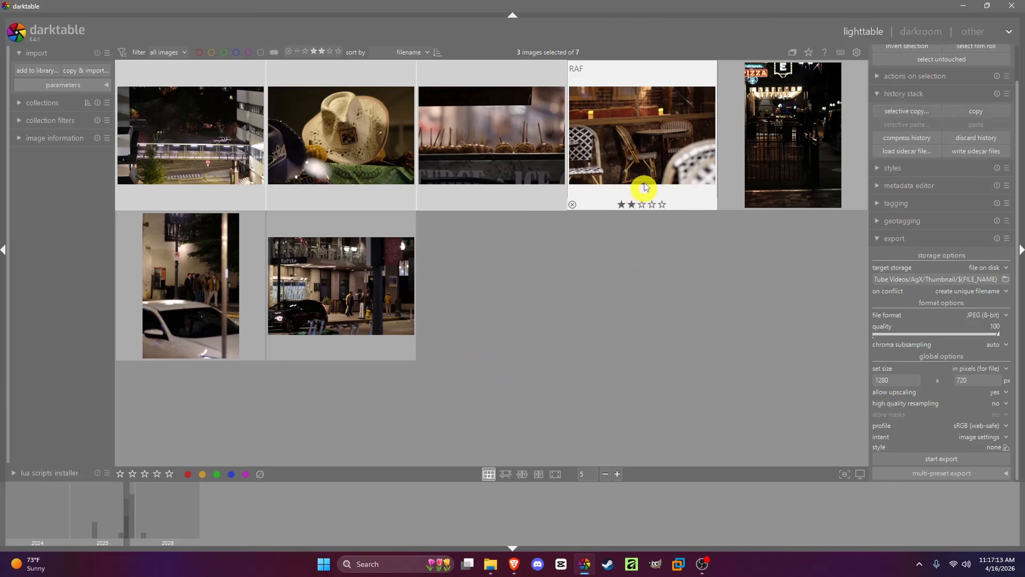
Select only the last four photos, rated two stars, and assign them the green color label
{"action": "left_click", "coordinate": [657, 132]}
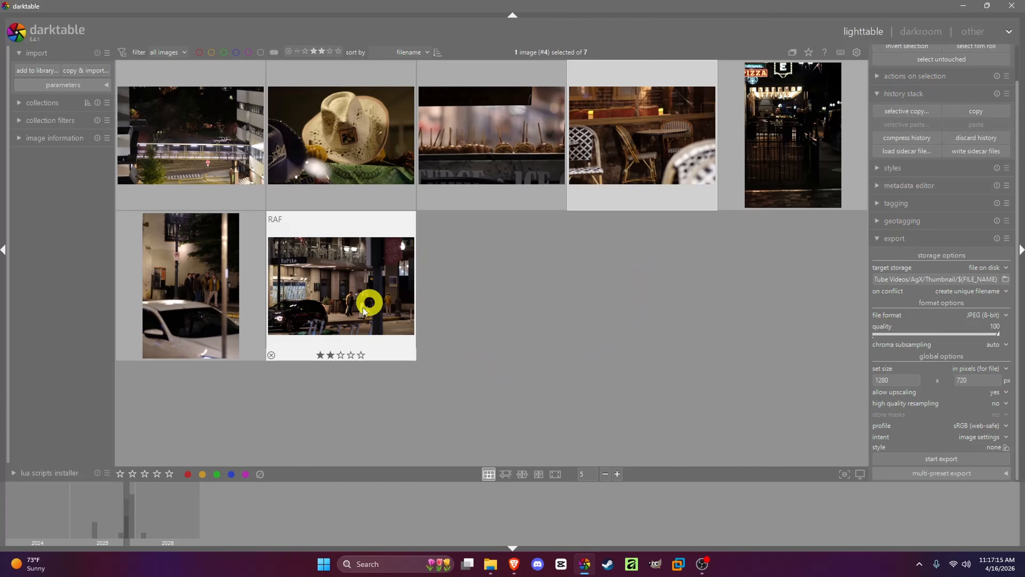
{"action": "left_click", "coordinate": [364, 316], "text": "shift"}
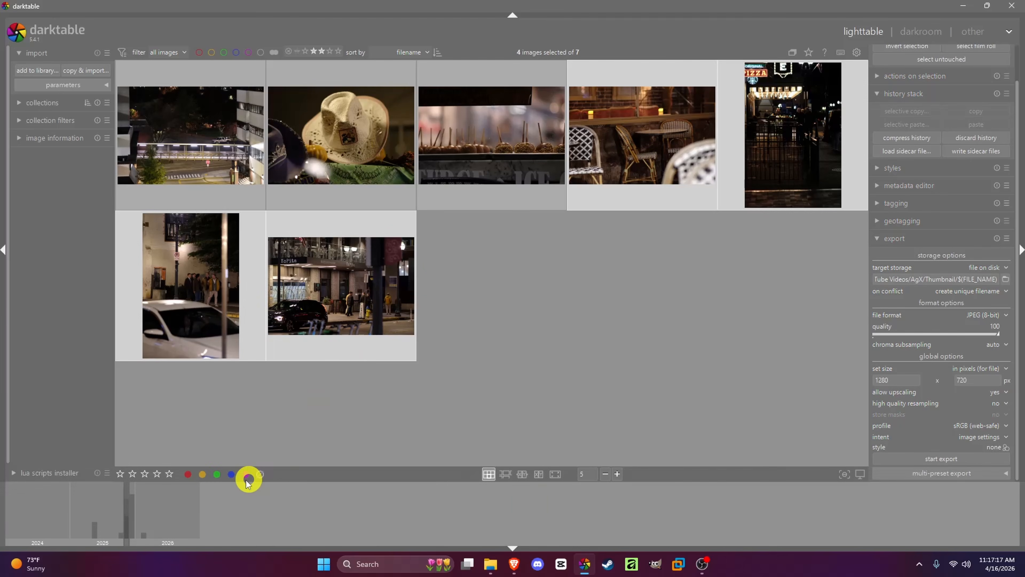
{"action": "left_click", "coordinate": [216, 475]}
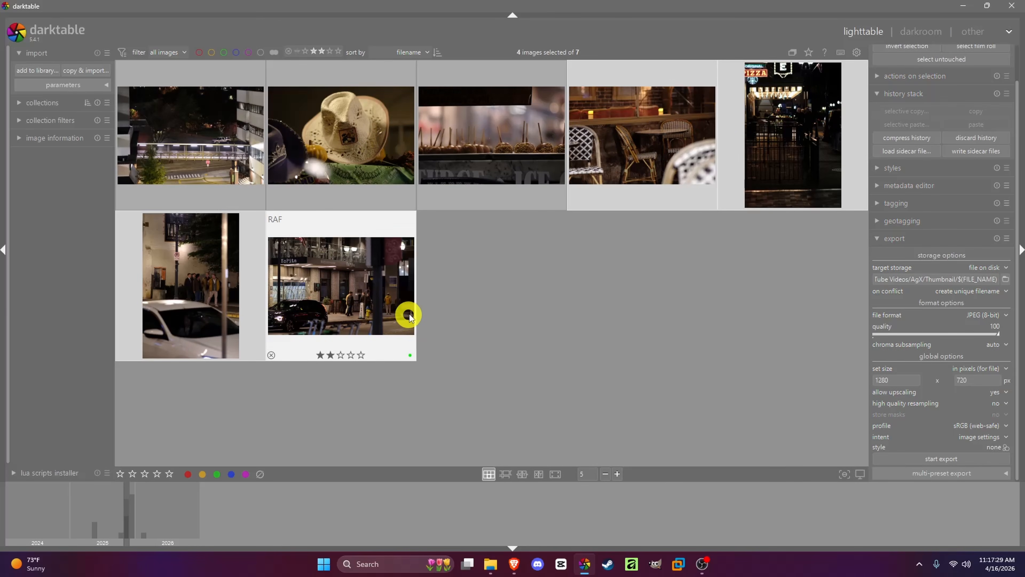
Clear the star rating filter and show photos labeled either yellow or green by combining both color filters as a union
{"action": "left_click", "coordinate": [303, 52], "text": "shift"}
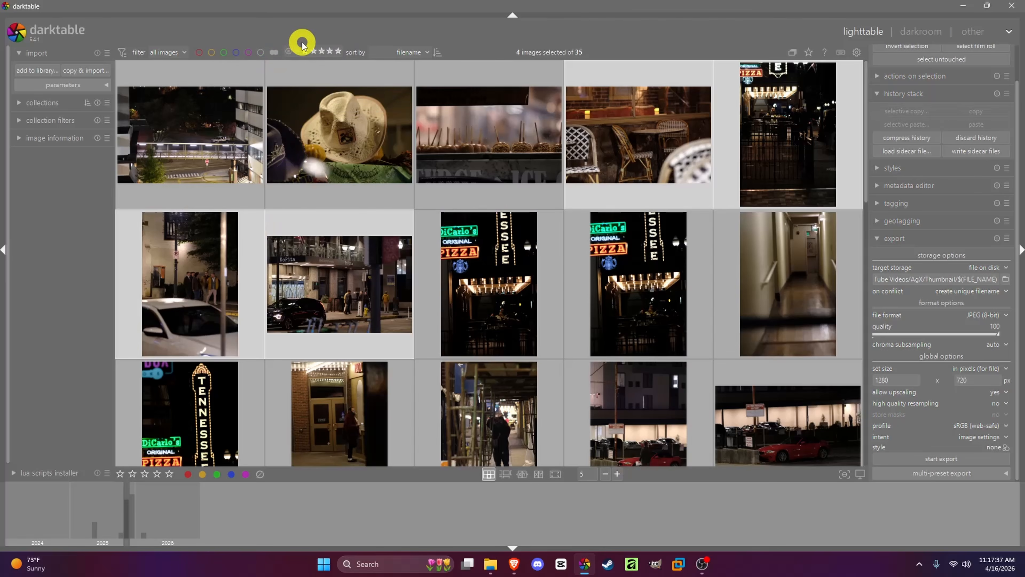
{"action": "left_click", "coordinate": [211, 53]}
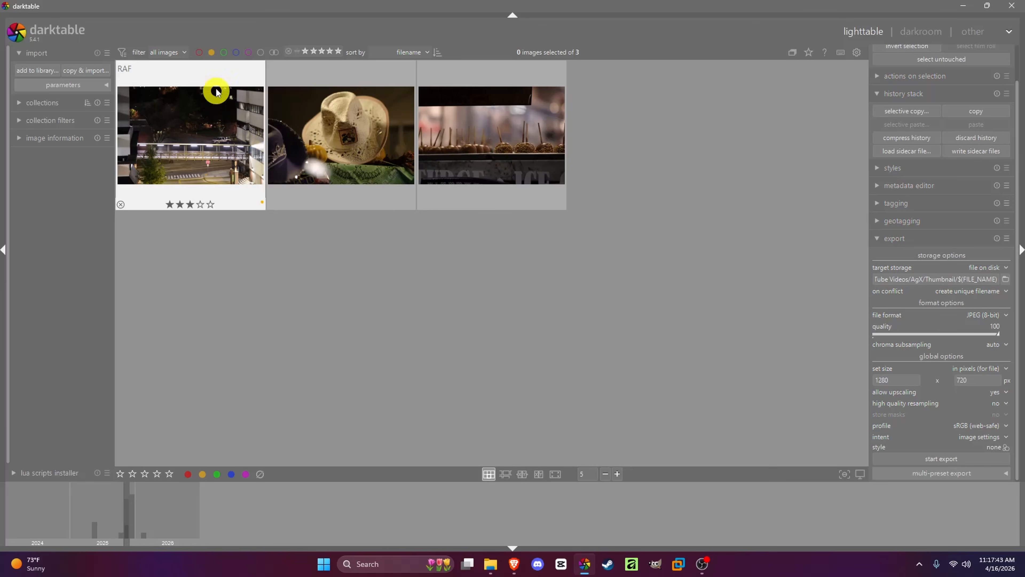
{"action": "left_click", "coordinate": [223, 52]}
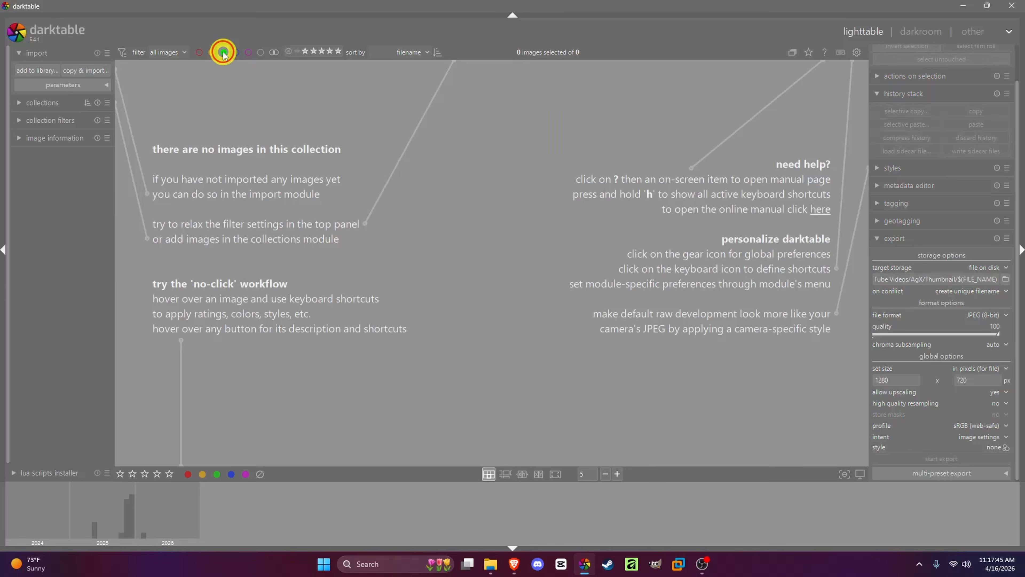
{"action": "left_click", "coordinate": [222, 52]}
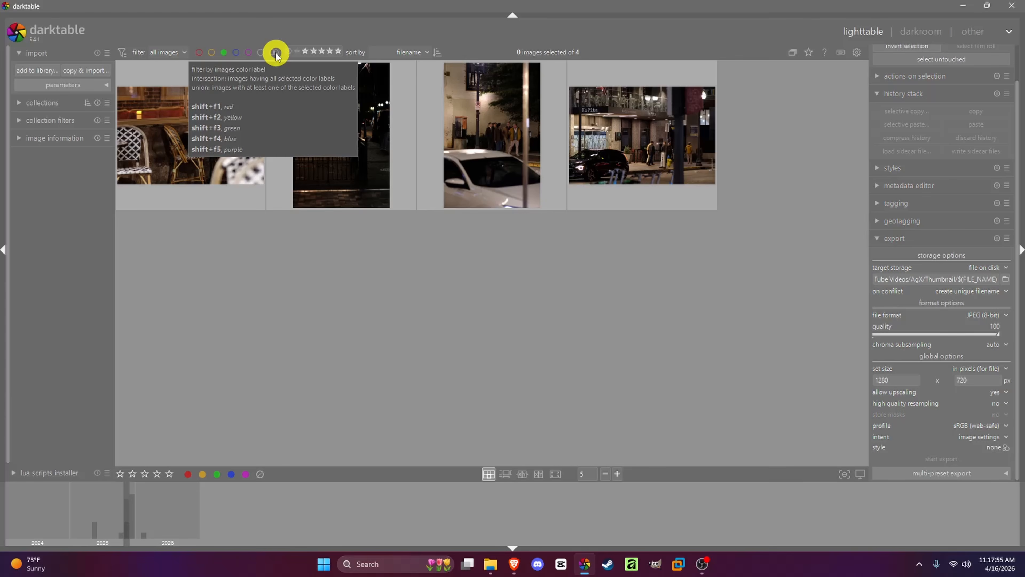
{"action": "left_click", "coordinate": [210, 53]}
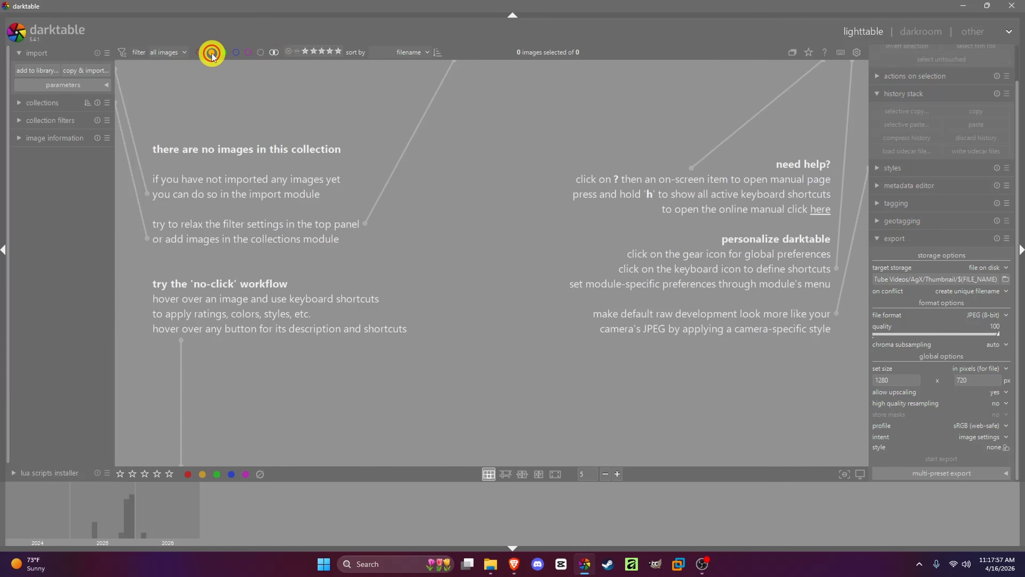
{"action": "left_click", "coordinate": [275, 52]}
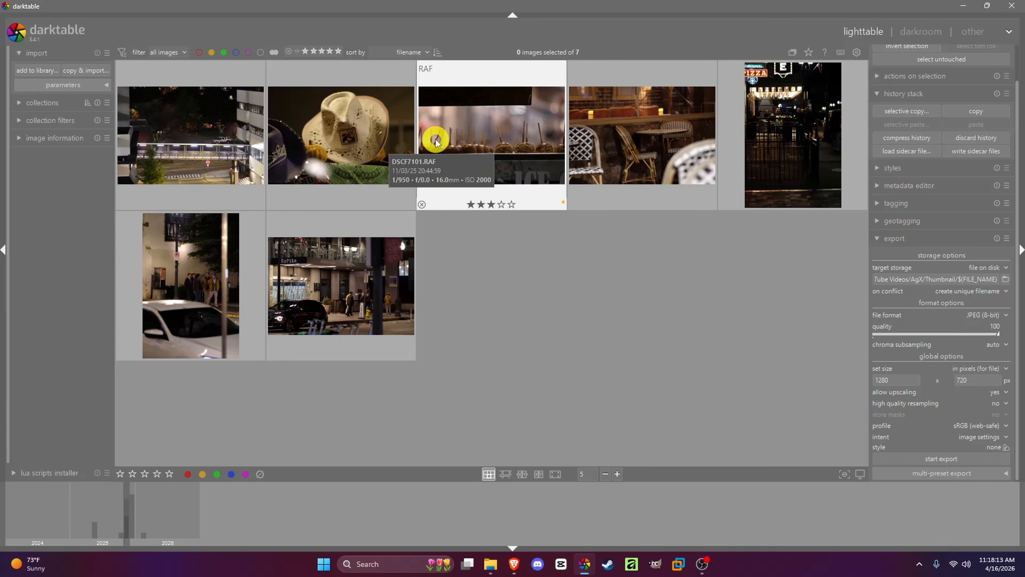
Browse the filtered photos back and forth in full preview, starting from the caramel apple photo DSCF7101, and return to the grid
{"action": "key", "text": "w"}
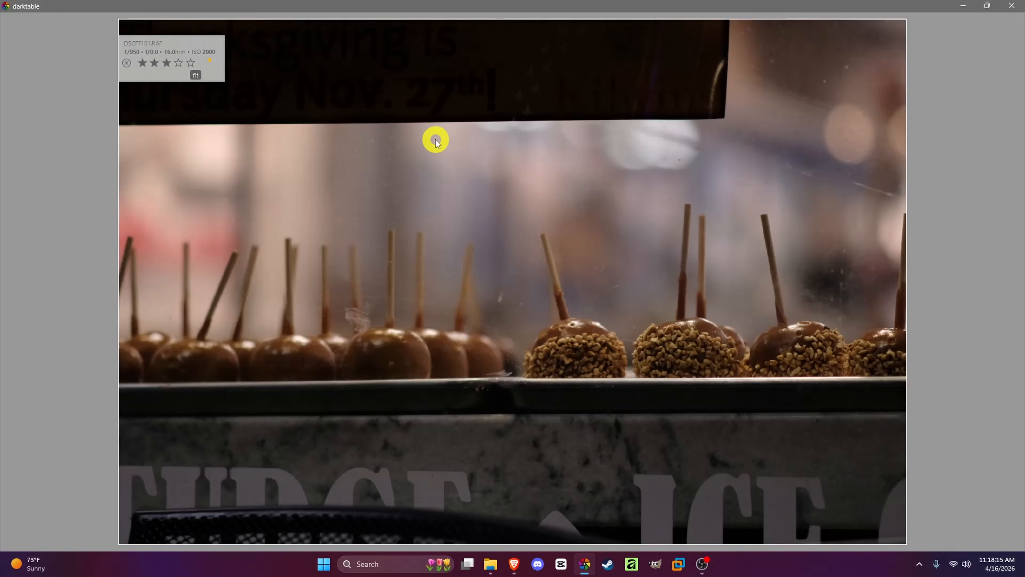
{"action": "key", "text": "Right"}
{"action": "key", "text": "Right"}
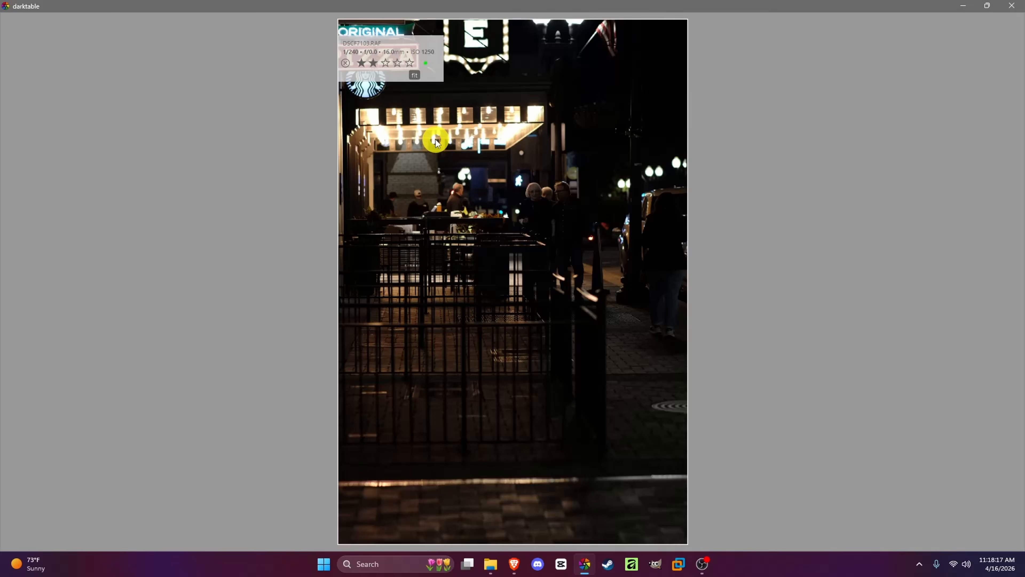
{"action": "key", "text": "Left"}
{"action": "key", "text": "Left"}
{"action": "key", "text": "Left"}
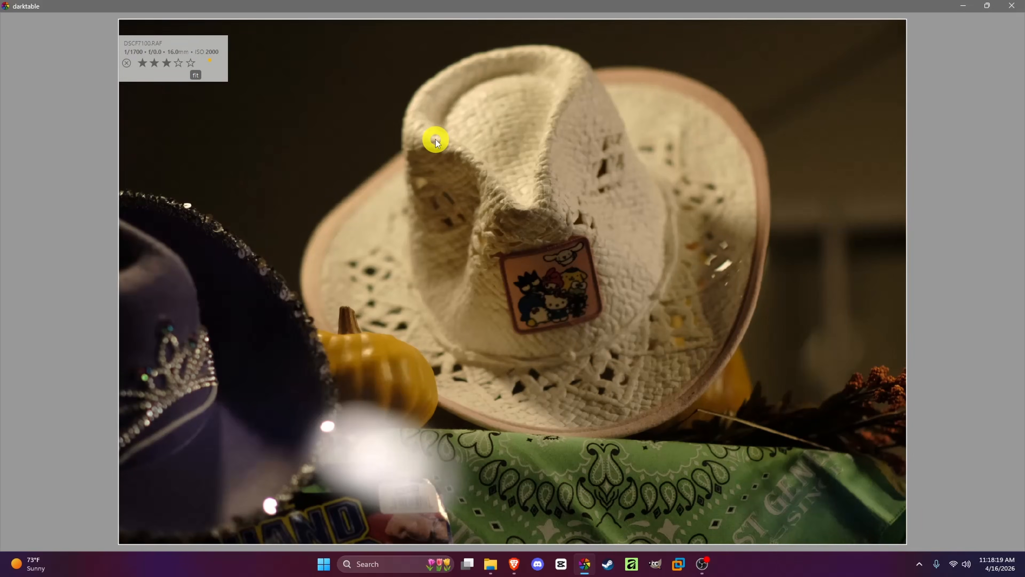
{"action": "key", "text": "w"}
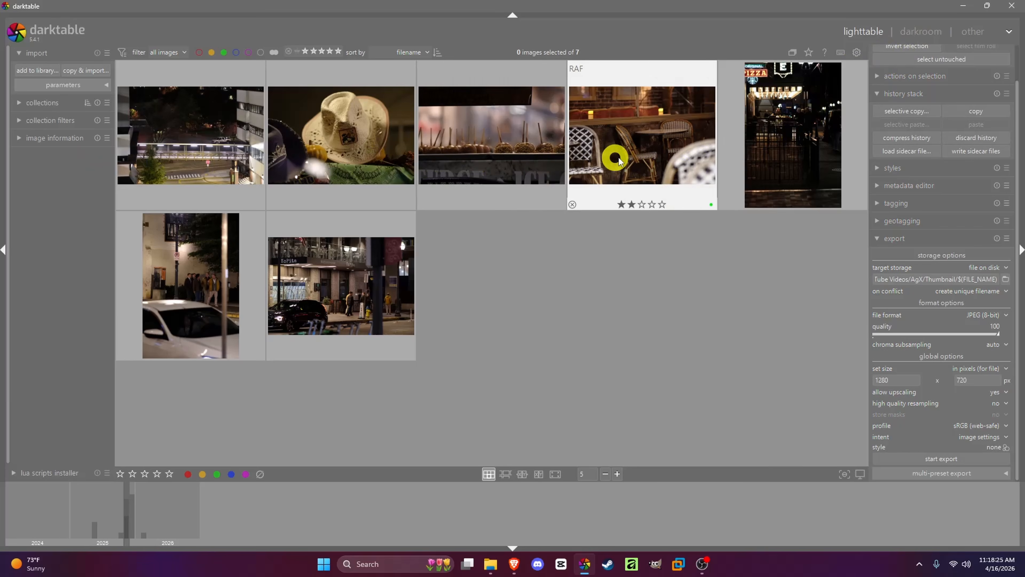
Look up the shortcuts assigned to the darkroom view's image back action in the preferences
{"action": "left_click", "coordinate": [857, 52]}
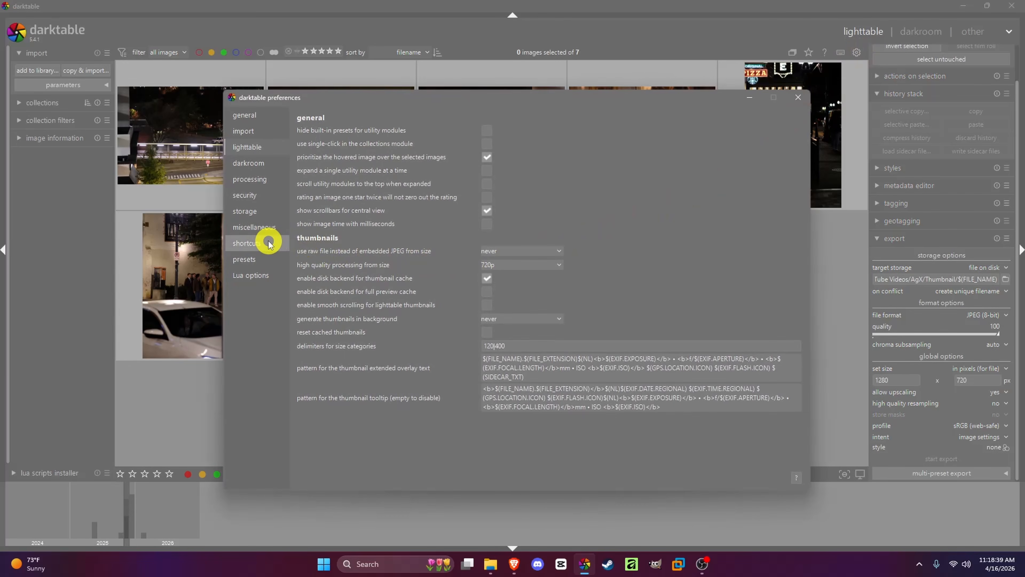
{"action": "left_click", "coordinate": [268, 243]}
{"action": "left_click", "coordinate": [302, 219]}
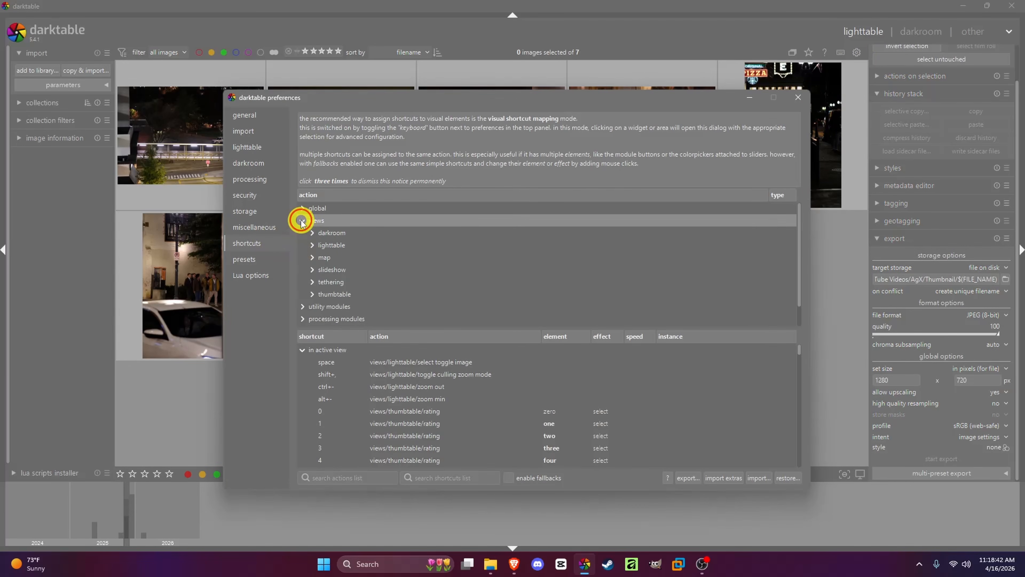
{"action": "left_click", "coordinate": [311, 234]}
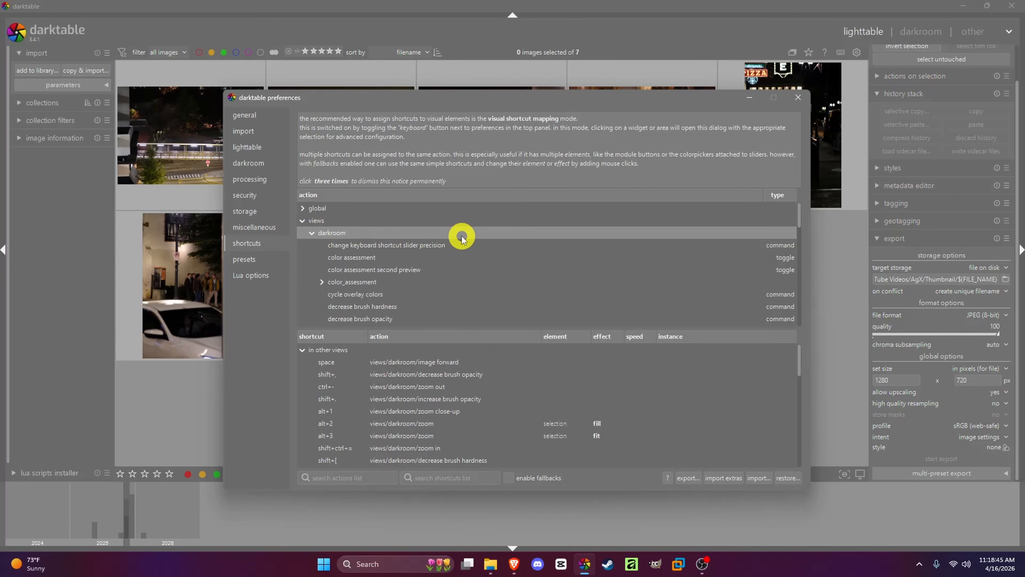
{"action": "scroll", "coordinate": [464, 293], "scroll_direction": "down", "scroll_amount": 3}
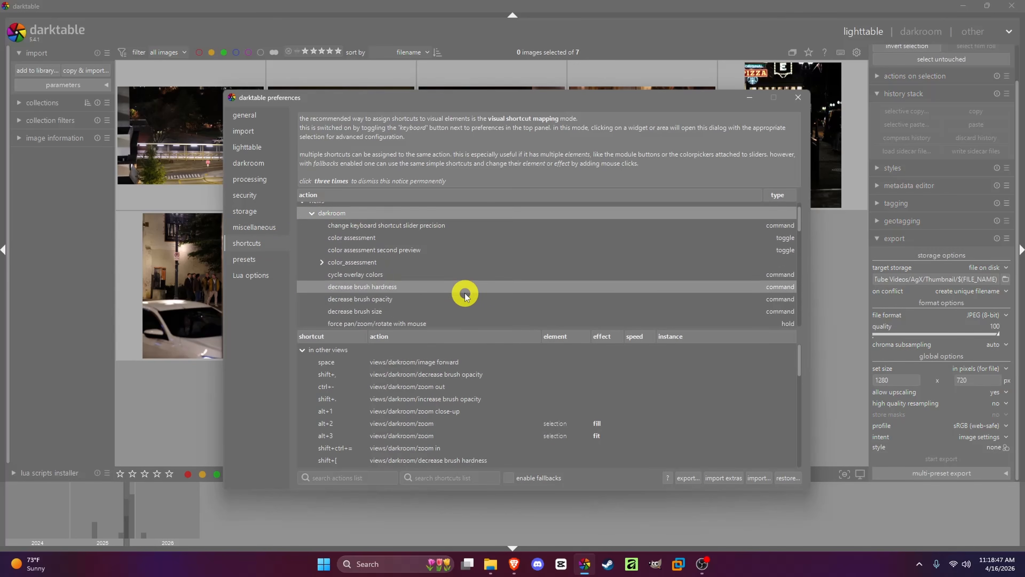
{"action": "scroll", "coordinate": [449, 287], "scroll_direction": "down", "scroll_amount": 4}
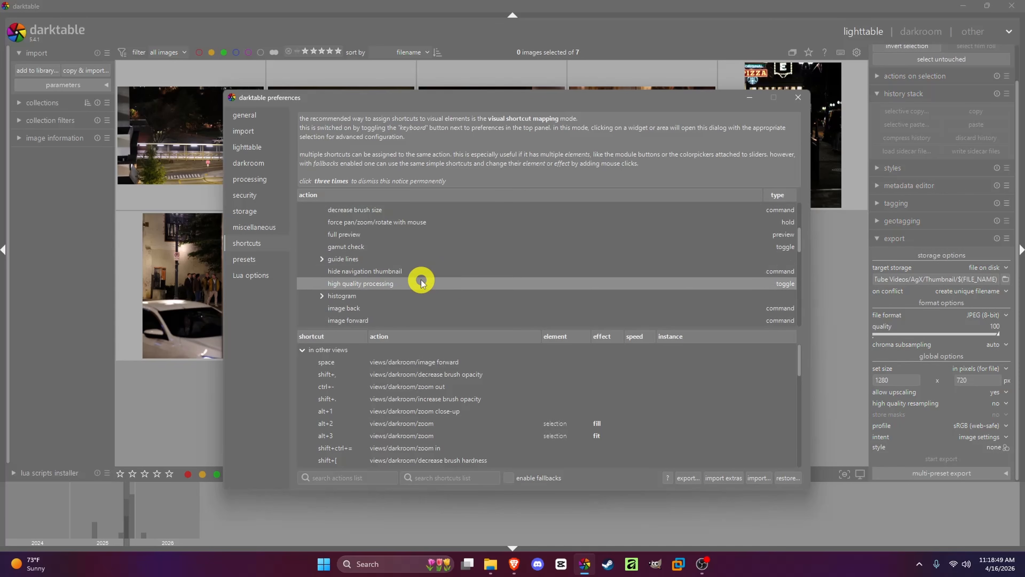
{"action": "left_click", "coordinate": [365, 288]}
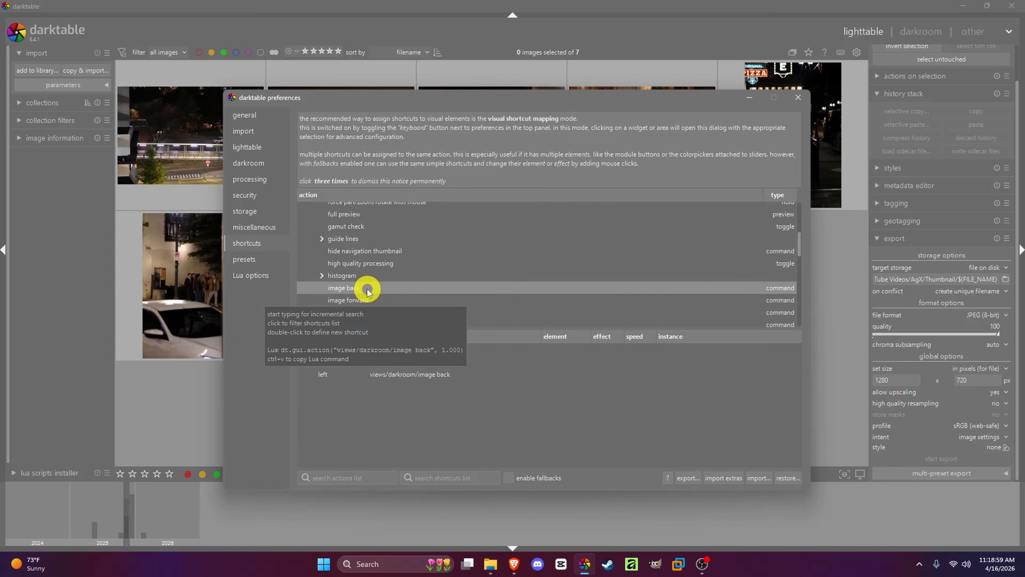
Try to define the left arrow as the shortcut for image back, decline removing the shortcut, and close the preferences
{"action": "left_click", "coordinate": [376, 287]}
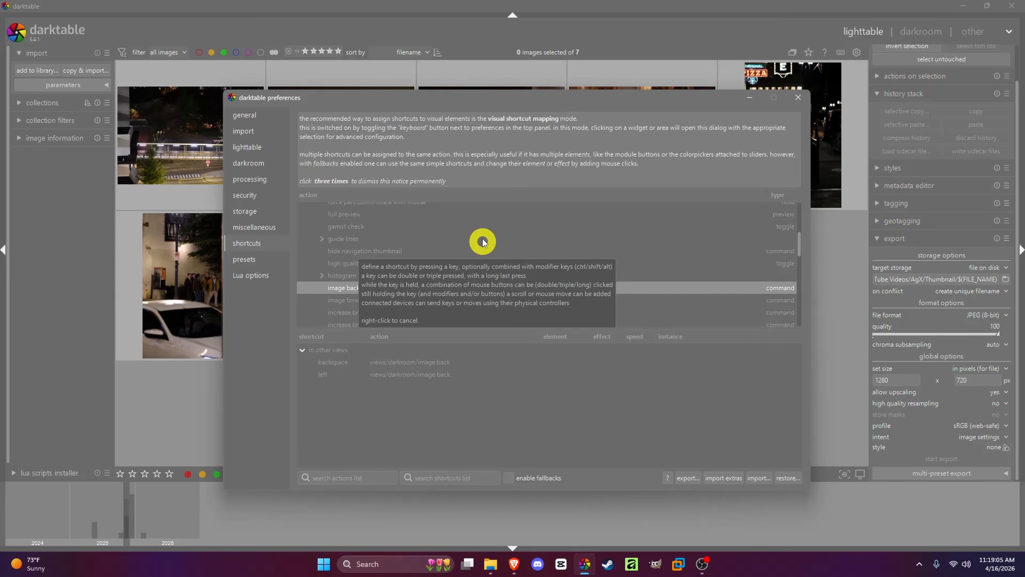
{"action": "key", "text": "Left"}
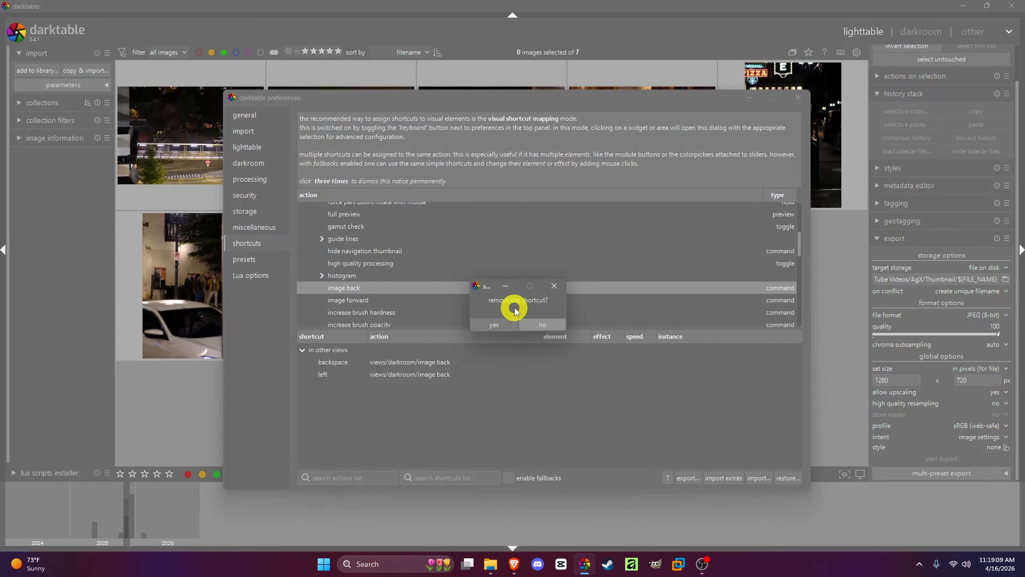
{"action": "left_click", "coordinate": [543, 325]}
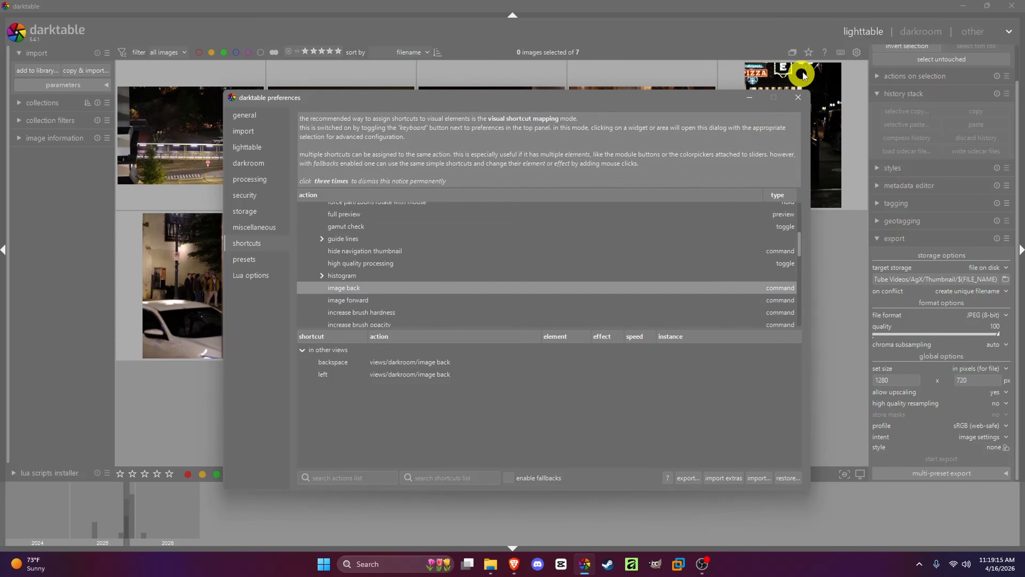
{"action": "left_click", "coordinate": [797, 101]}
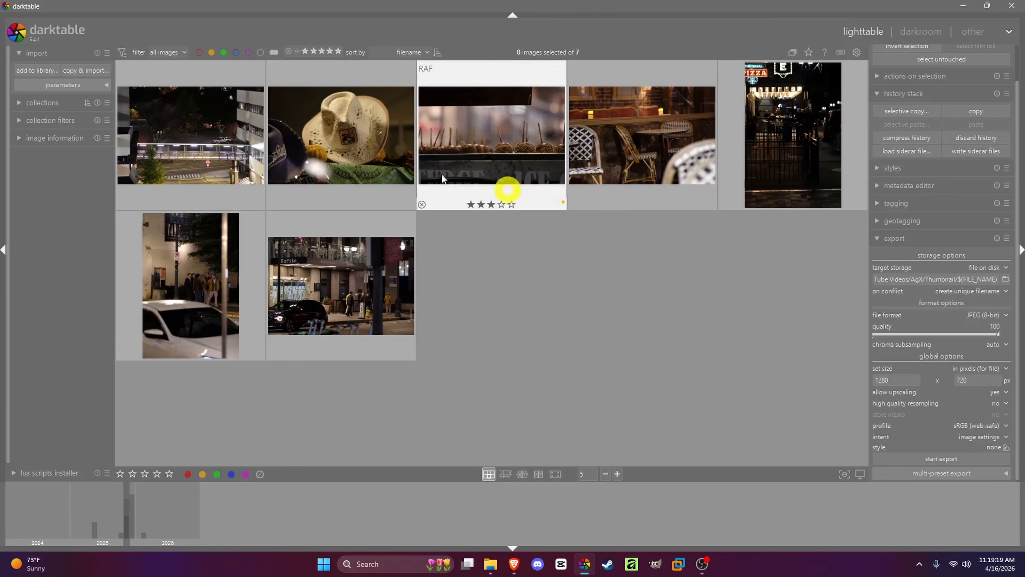
Copy the history stack of the cowboy hat photo DSCF7100 and select the caramel apple photo DSCF7101 as the target
{"action": "left_click", "coordinate": [229, 140]}
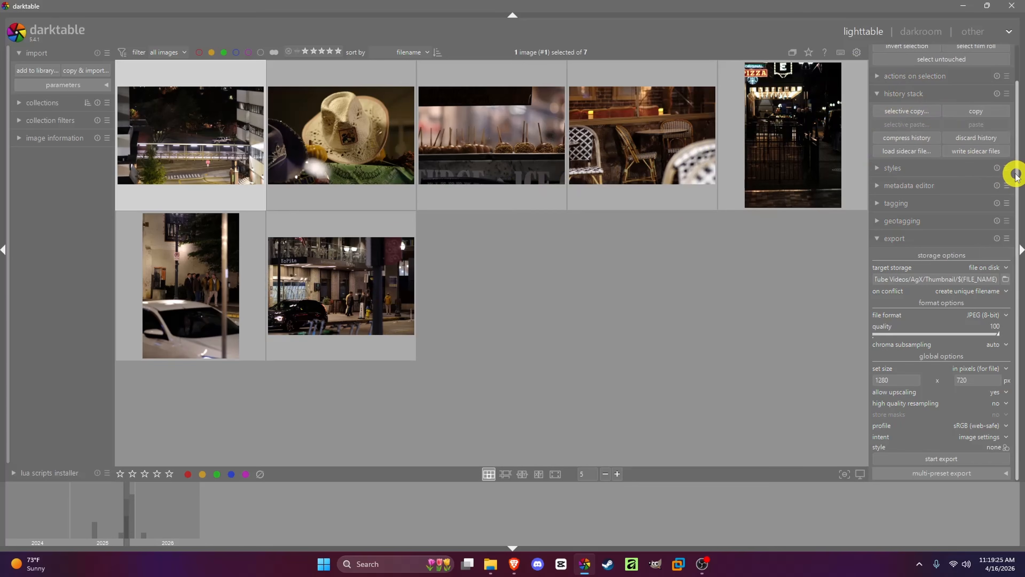
{"action": "left_click_drag", "start_coordinate": [1015, 173], "coordinate": [1014, 115]}
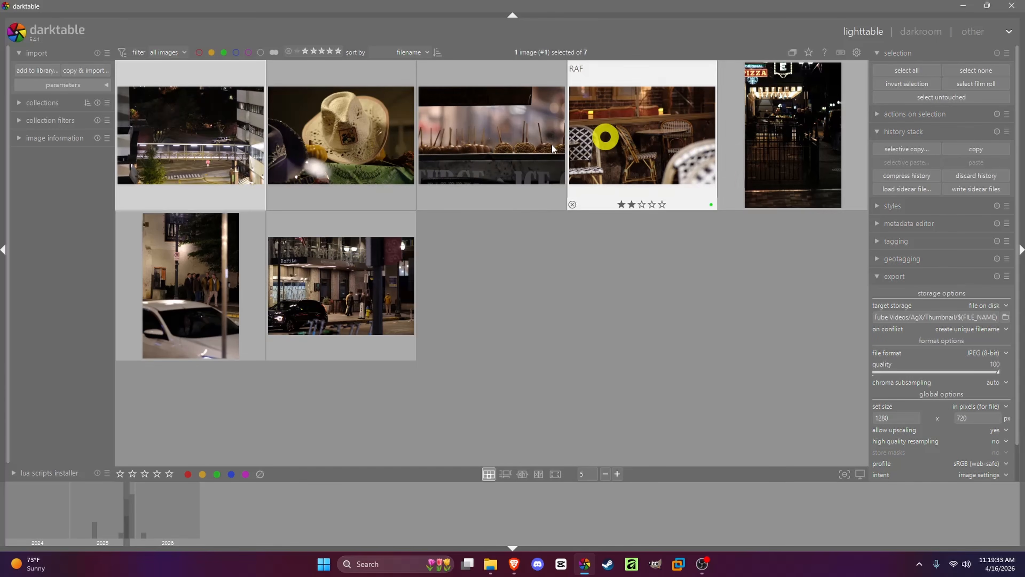
{"action": "left_click", "coordinate": [367, 149]}
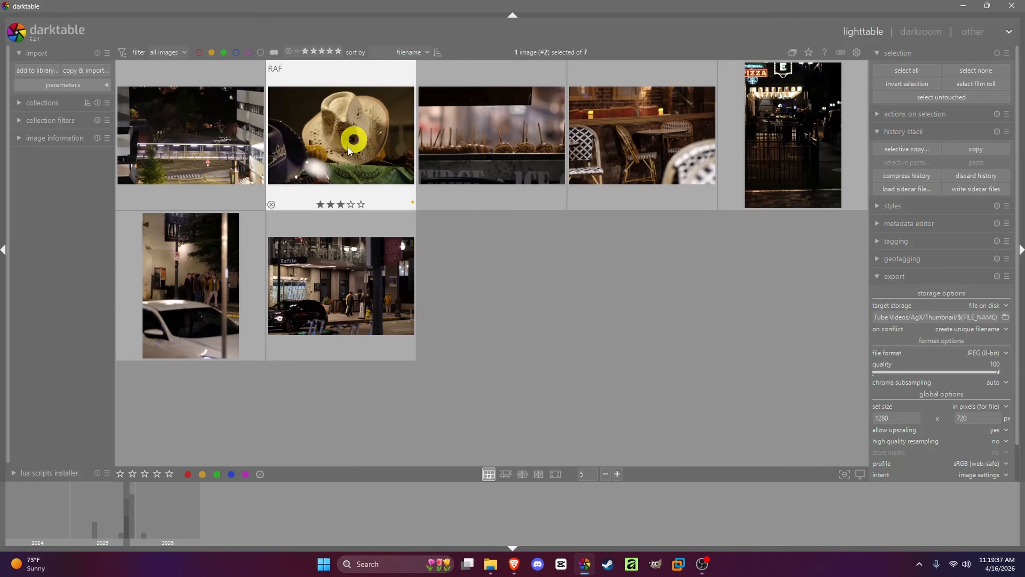
{"action": "left_click", "coordinate": [967, 150]}
{"action": "left_click", "coordinate": [490, 156]}
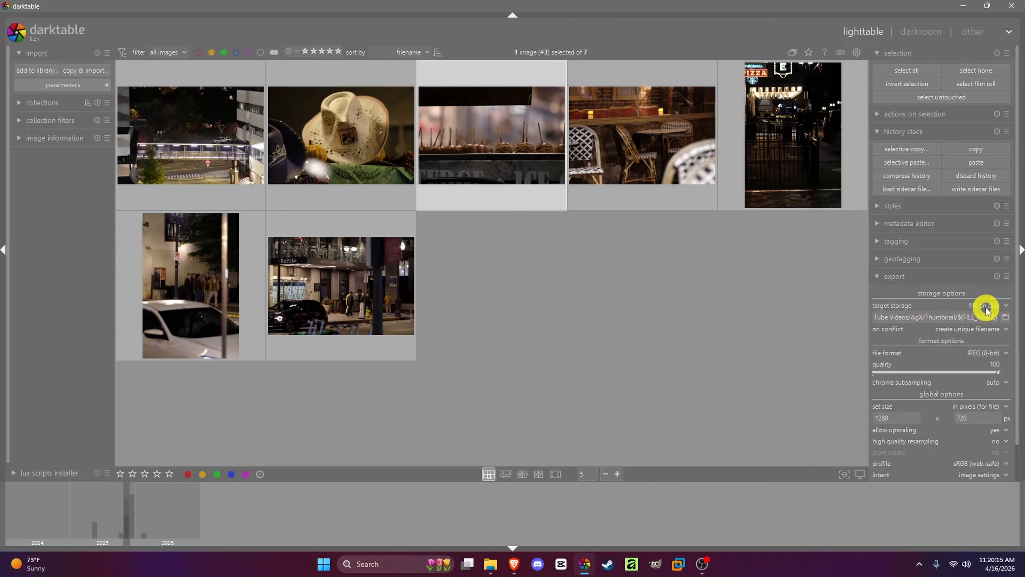
Set the export destination to the Lemonade Stand folder inside Fuji xt-2 > Family Photos on the IronWolf (E:) drive
{"action": "left_click", "coordinate": [1004, 317]}
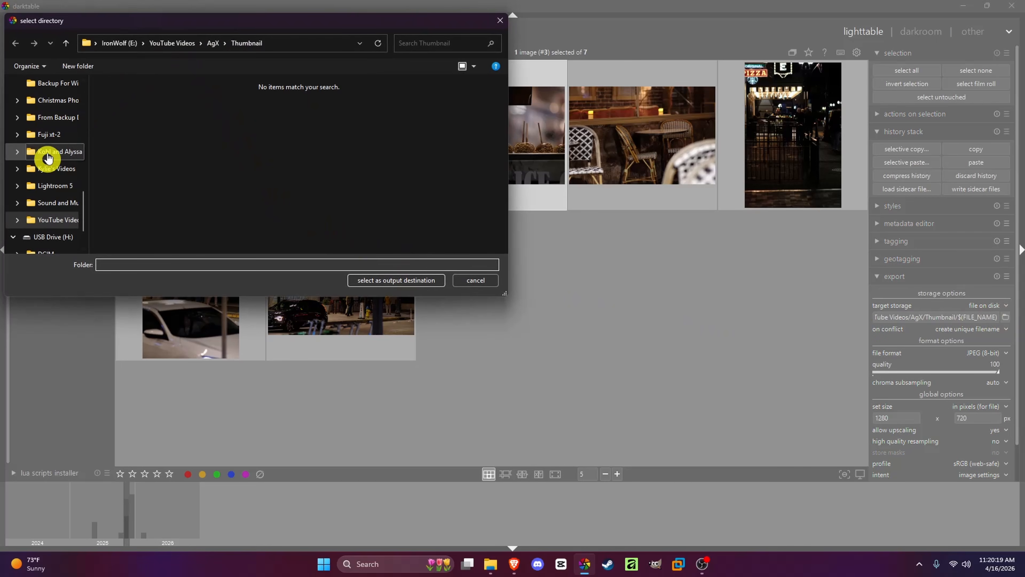
{"action": "left_click", "coordinate": [45, 134]}
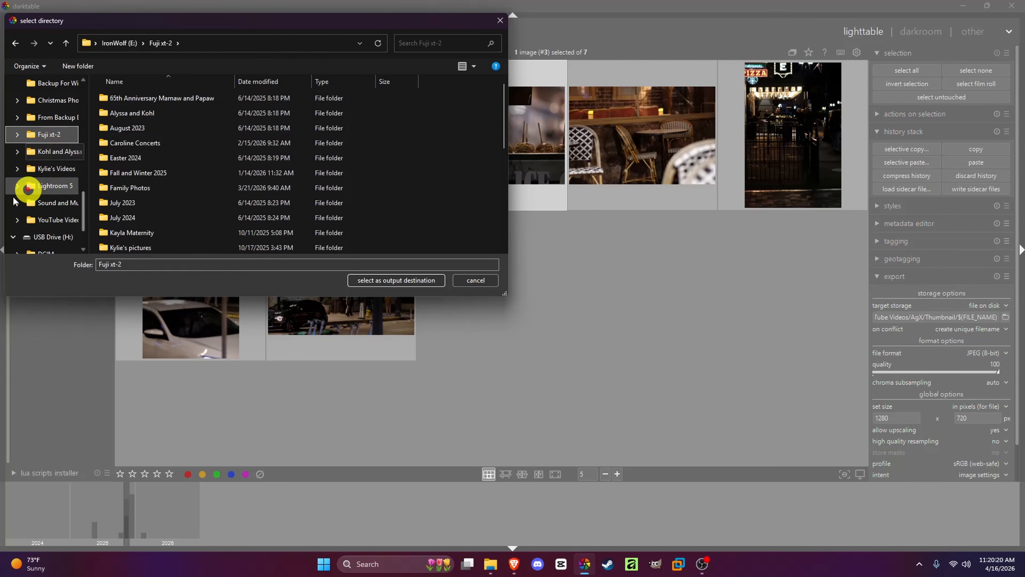
{"action": "double_click", "coordinate": [188, 188]}
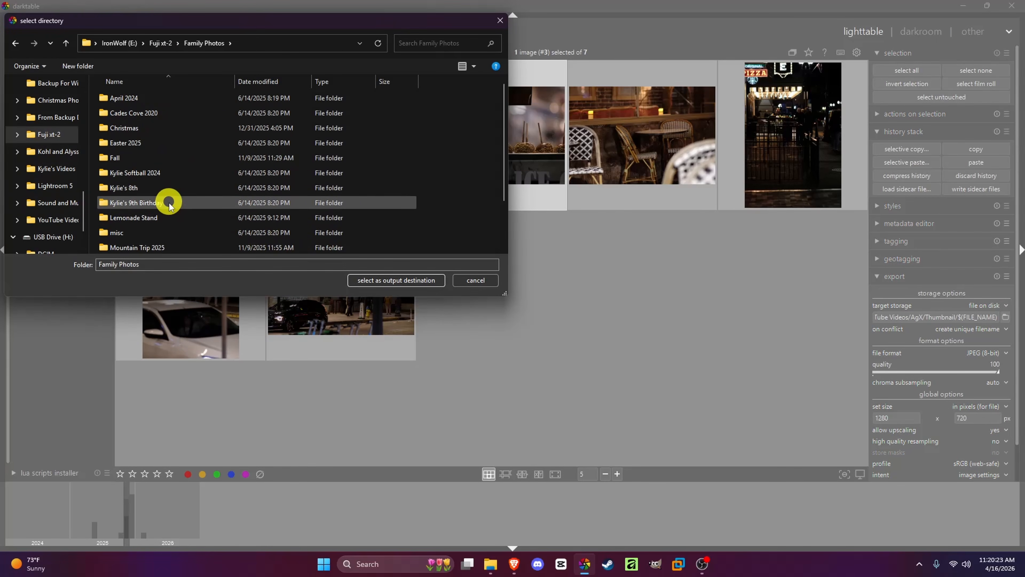
{"action": "double_click", "coordinate": [194, 217]}
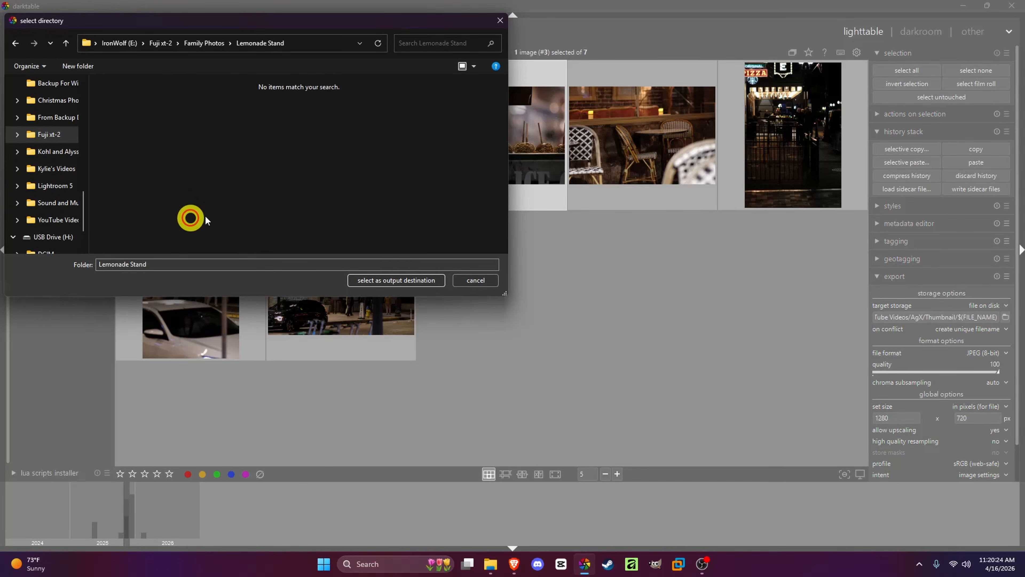
{"action": "left_click", "coordinate": [415, 282]}
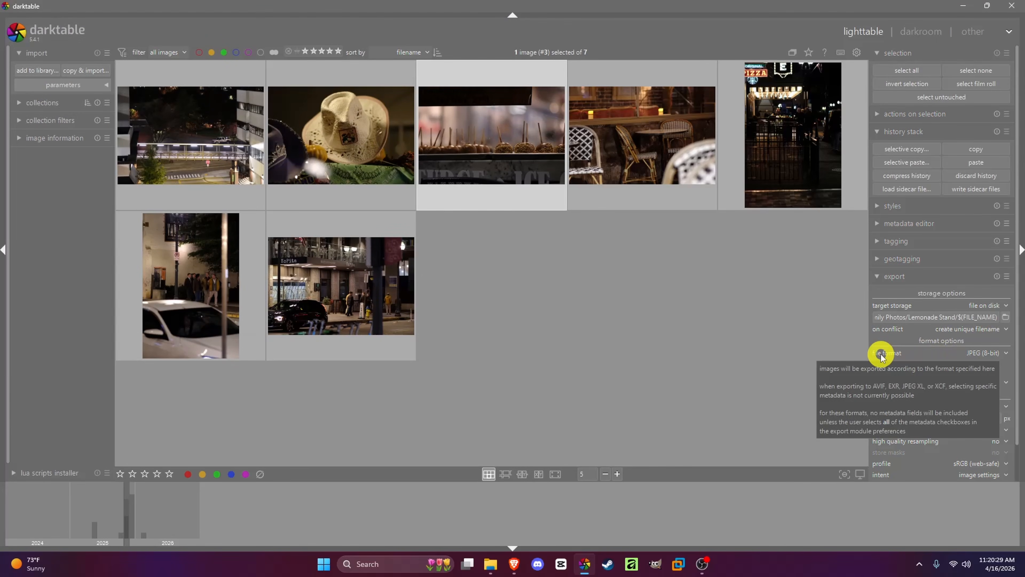
Choose JPEG (8-bit) as the export file format and close the format list
{"action": "left_click", "coordinate": [1005, 353]}
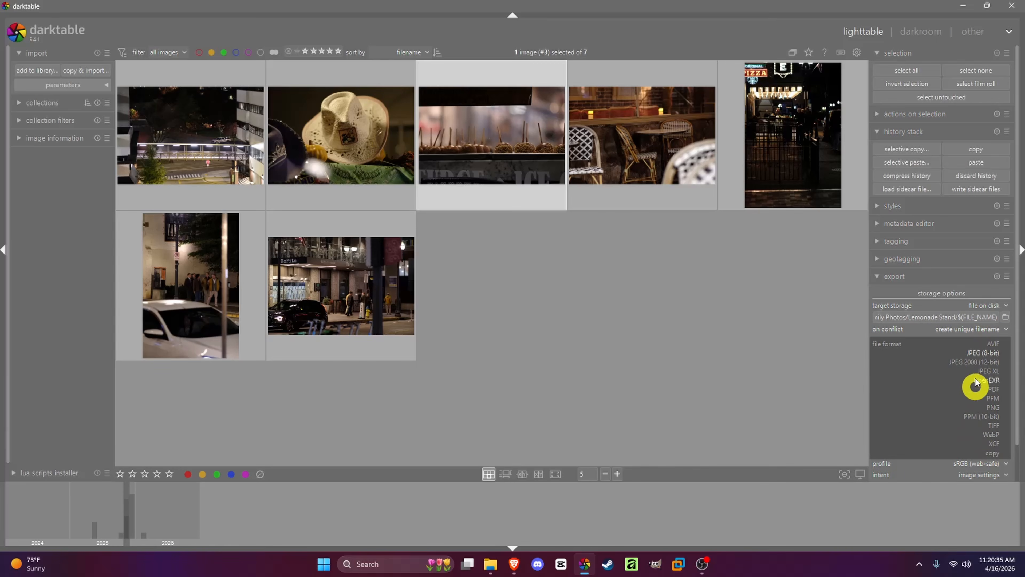
{"action": "left_click", "coordinate": [980, 353]}
{"action": "left_click", "coordinate": [980, 354]}
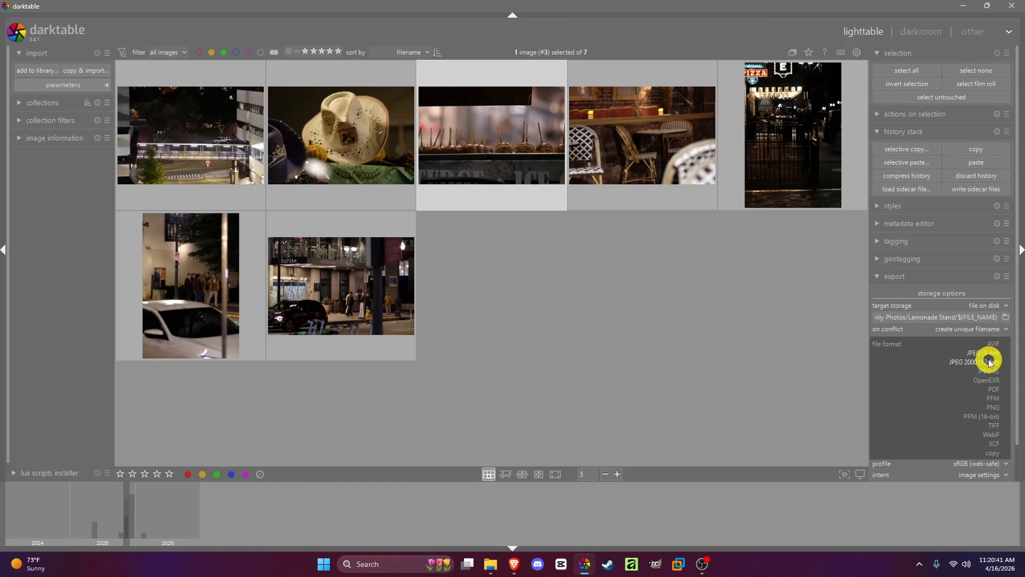
{"action": "left_click", "coordinate": [832, 346]}
{"action": "scroll", "coordinate": [883, 331], "scroll_direction": "down", "scroll_amount": 2}
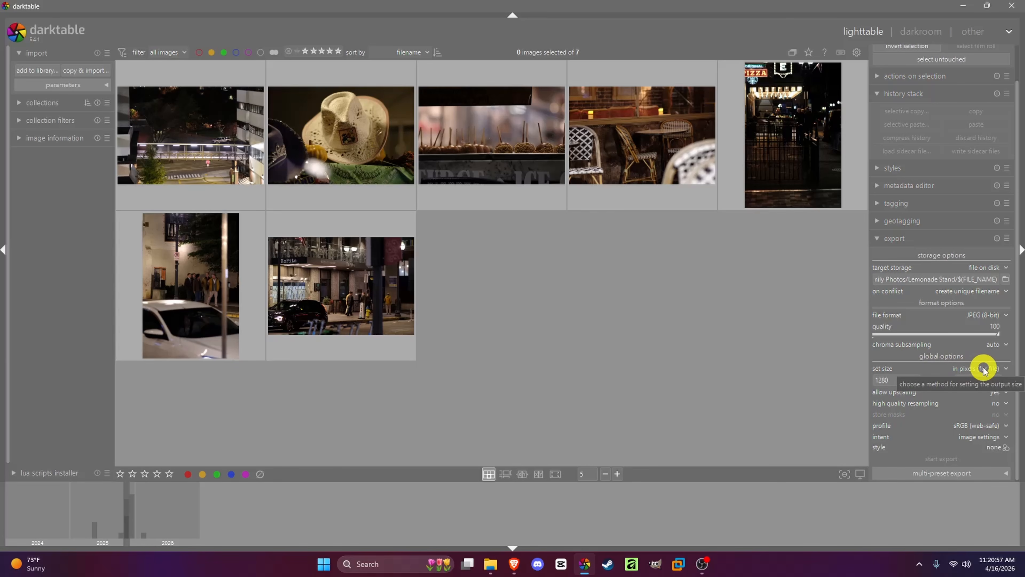
Set the export size method to by scale (for file)
{"action": "left_click", "coordinate": [1005, 371]}
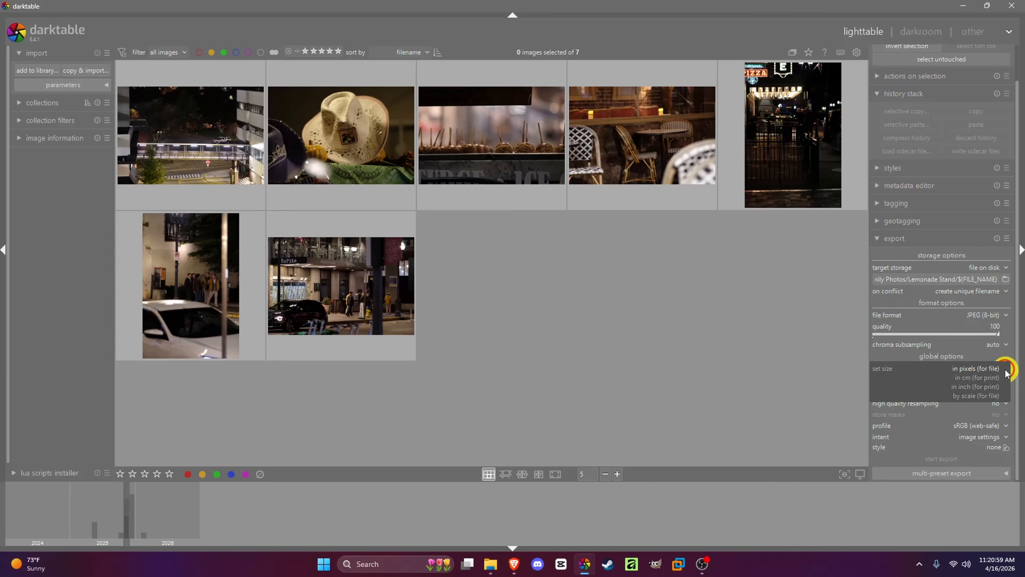
{"action": "left_click", "coordinate": [974, 397]}
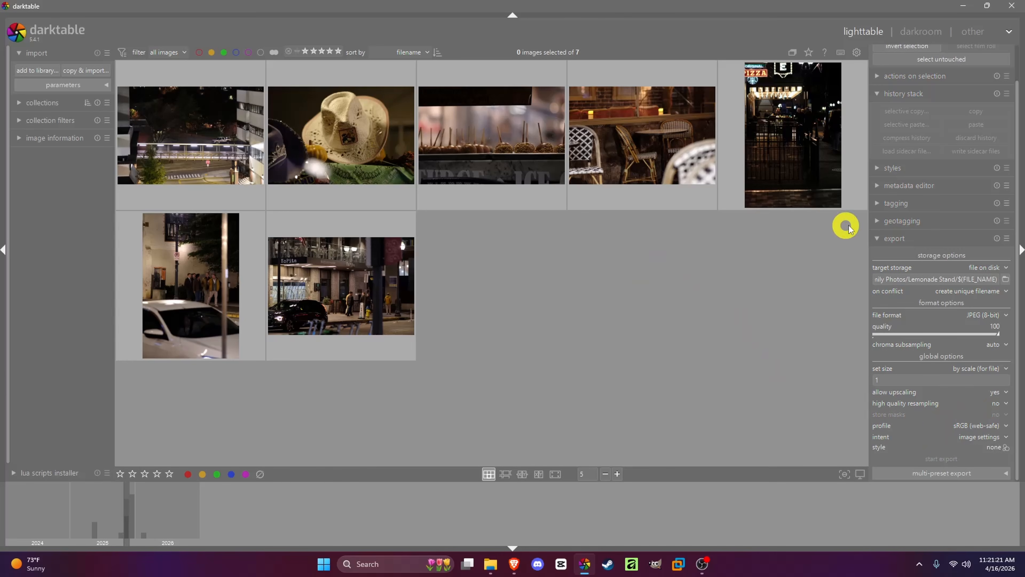
{"action": "left_click_drag", "start_coordinate": [1014, 161], "coordinate": [1015, 121]}
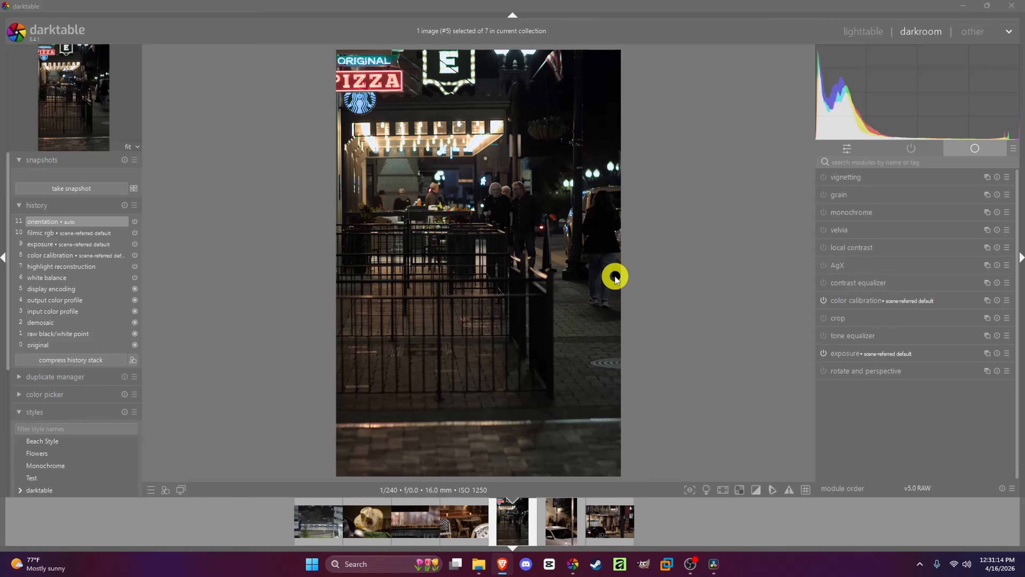
{"action": "left_click", "coordinate": [1014, 149]}
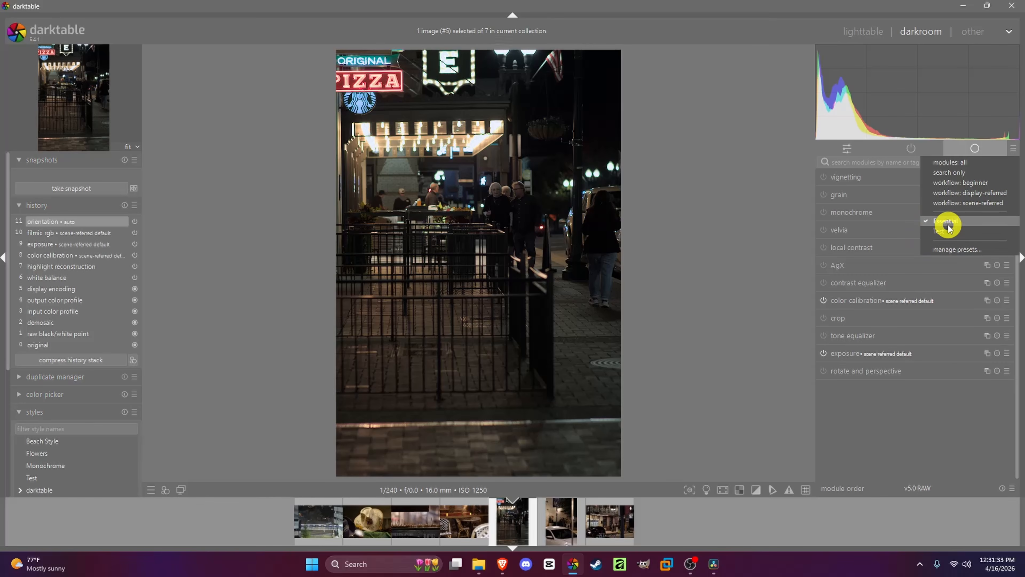
{"action": "left_click", "coordinate": [969, 247]}
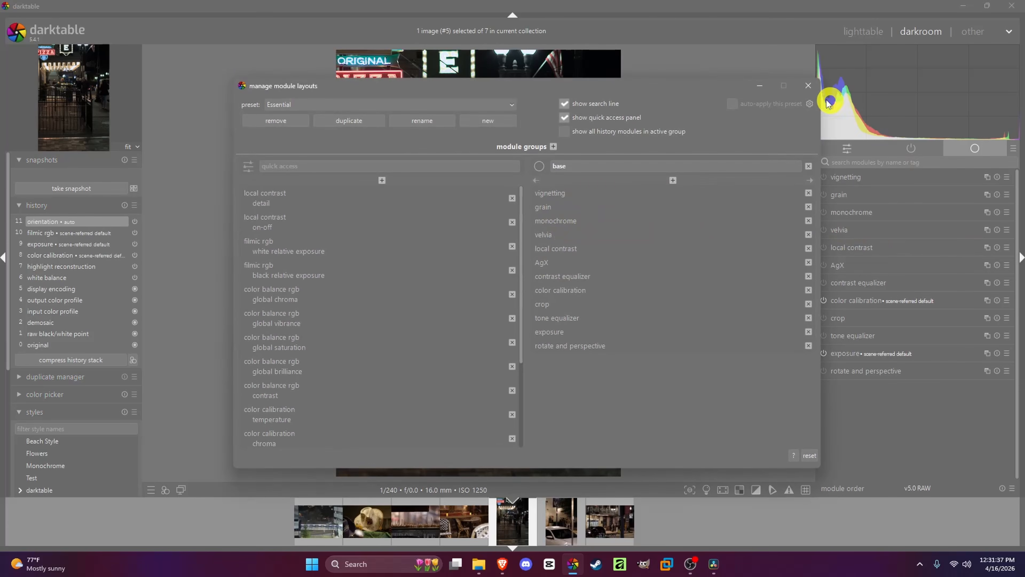
{"action": "left_click", "coordinate": [808, 85]}
Create a module layout preset named new in the module layout manager
{"action": "left_click", "coordinate": [1014, 147]}
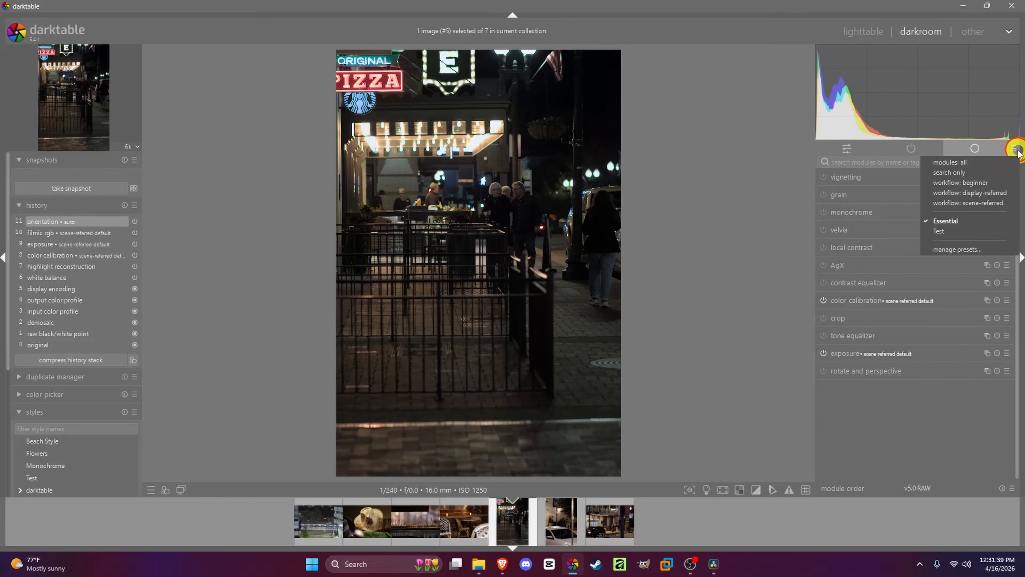
{"action": "left_click", "coordinate": [969, 249]}
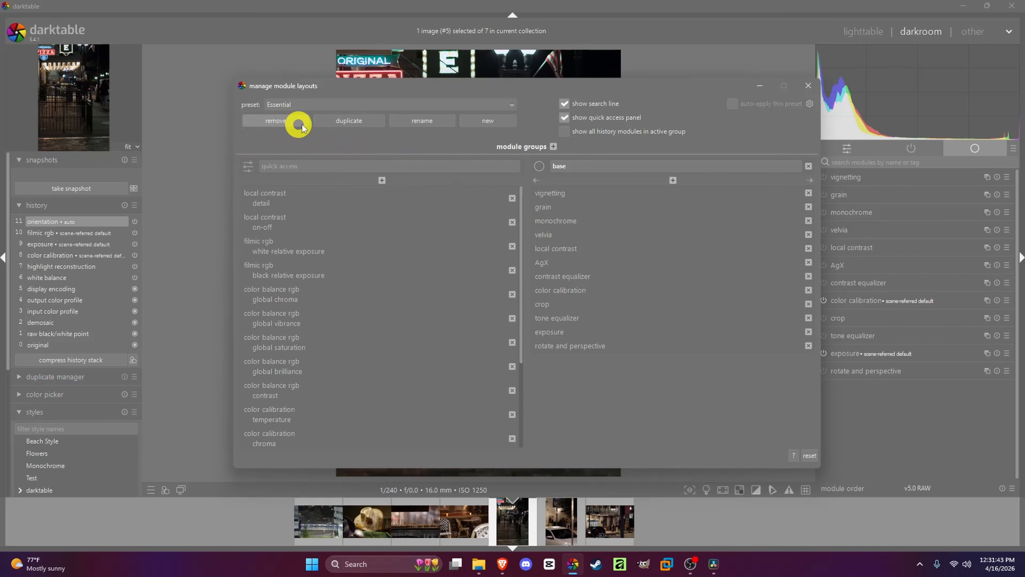
{"action": "left_click", "coordinate": [493, 121]}
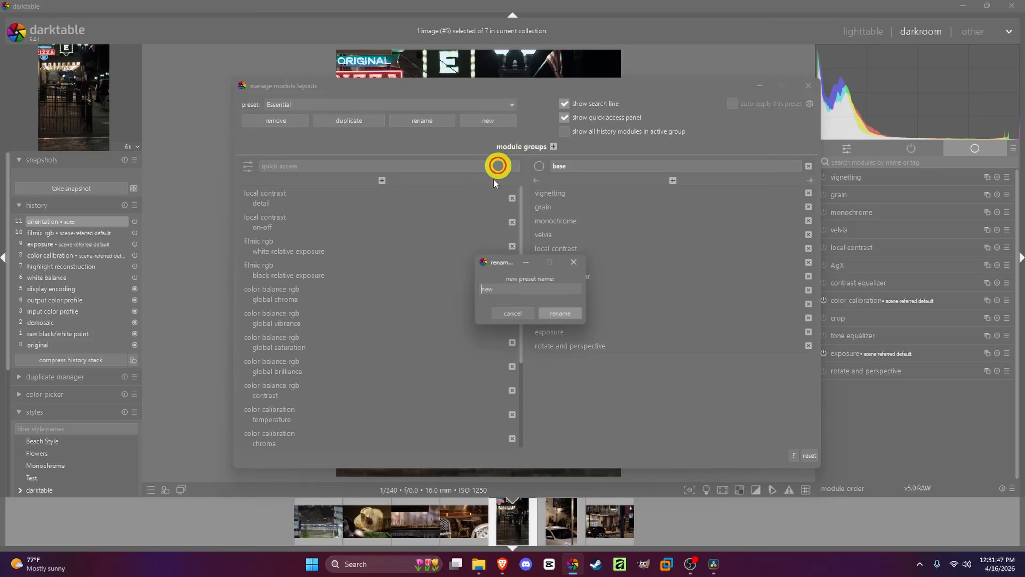
{"action": "left_click", "coordinate": [560, 312]}
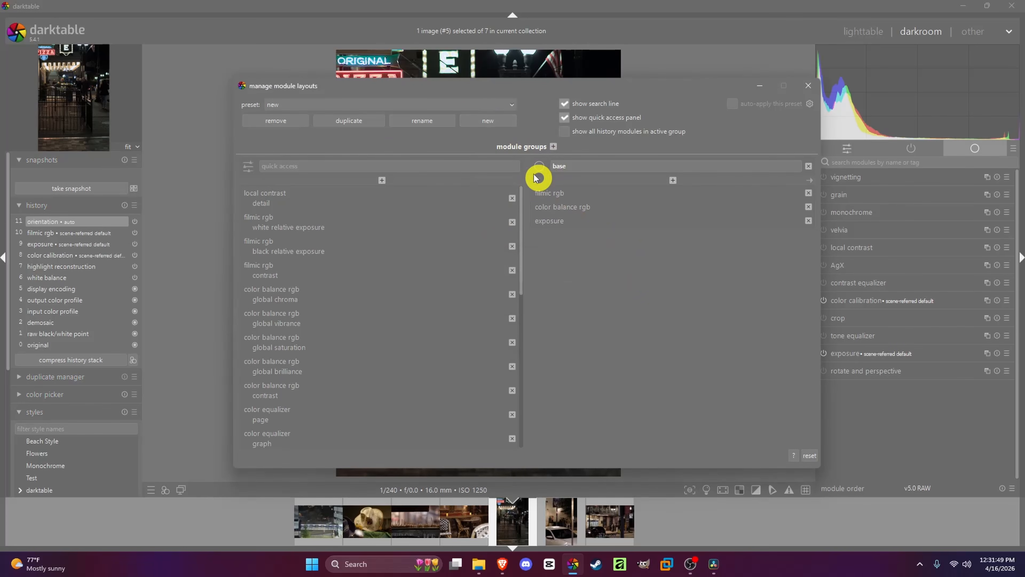
{"action": "left_click", "coordinate": [452, 109]}
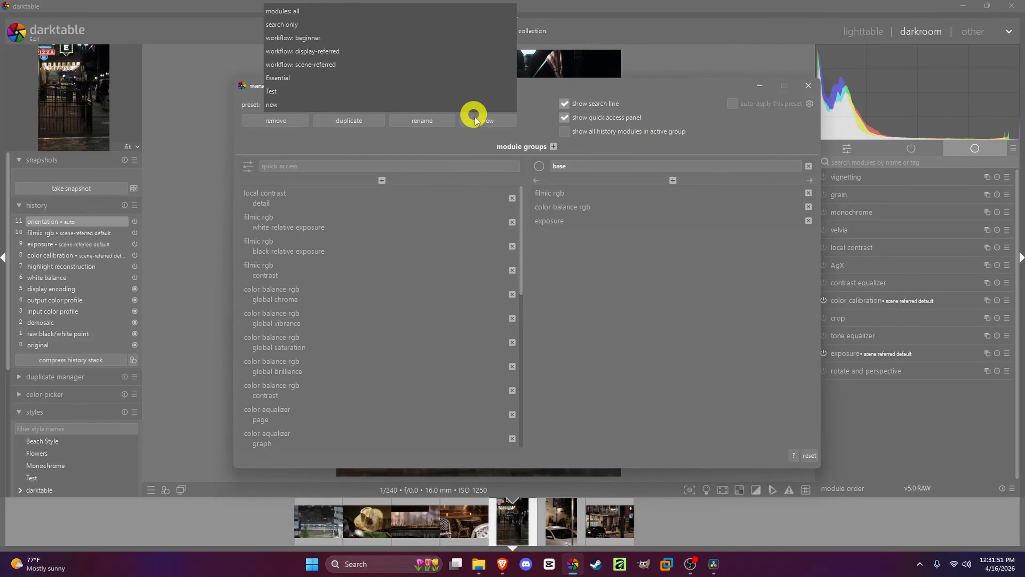
{"action": "left_click", "coordinate": [466, 150]}
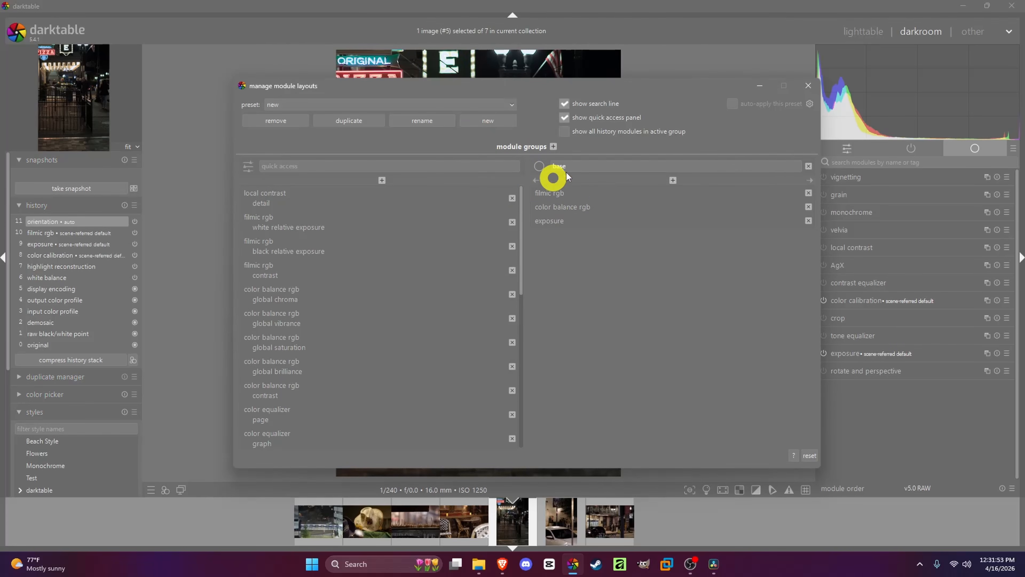
Add the crop, shadows and highlights, and orientation modules to the base group of the layout preset new
{"action": "left_click", "coordinate": [674, 180]}
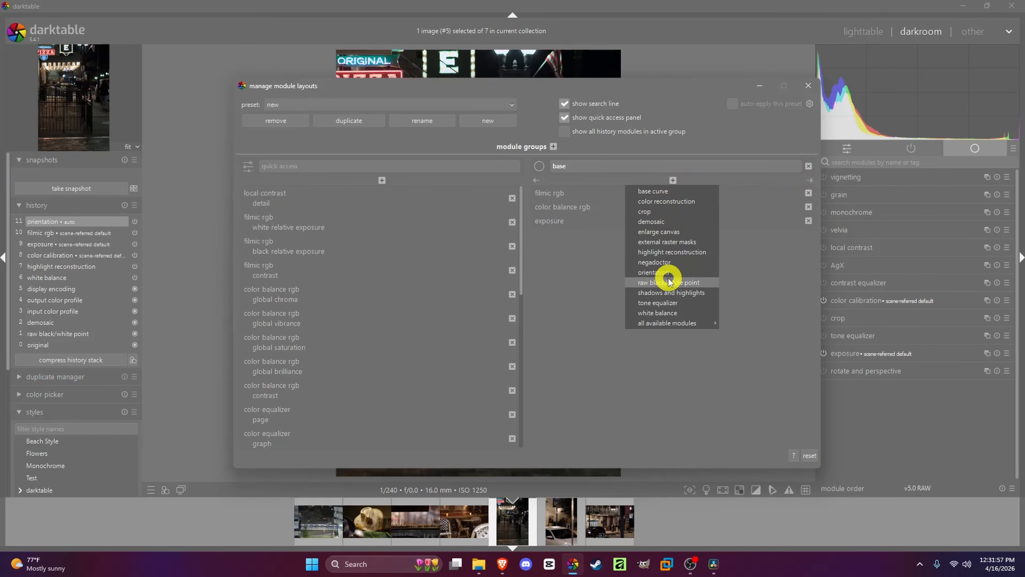
{"action": "left_click", "coordinate": [662, 211]}
{"action": "left_click", "coordinate": [672, 180]}
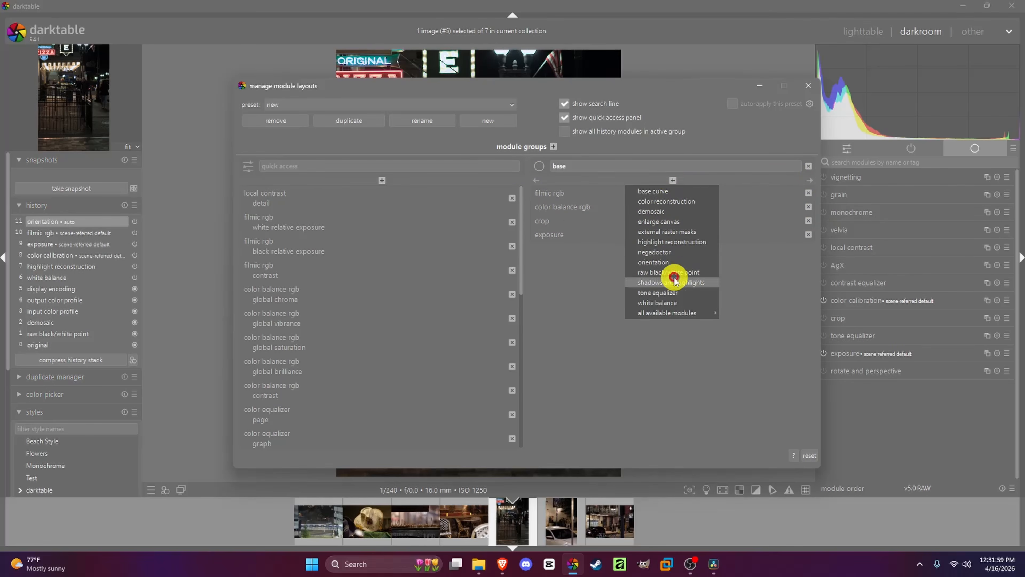
{"action": "left_click", "coordinate": [679, 282]}
{"action": "left_click", "coordinate": [671, 181]}
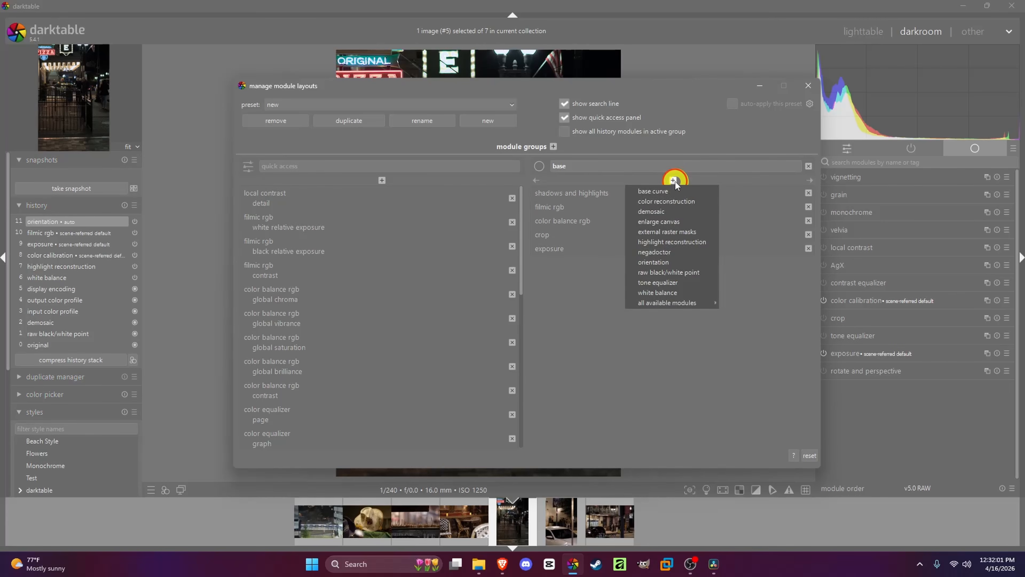
{"action": "left_click", "coordinate": [679, 262]}
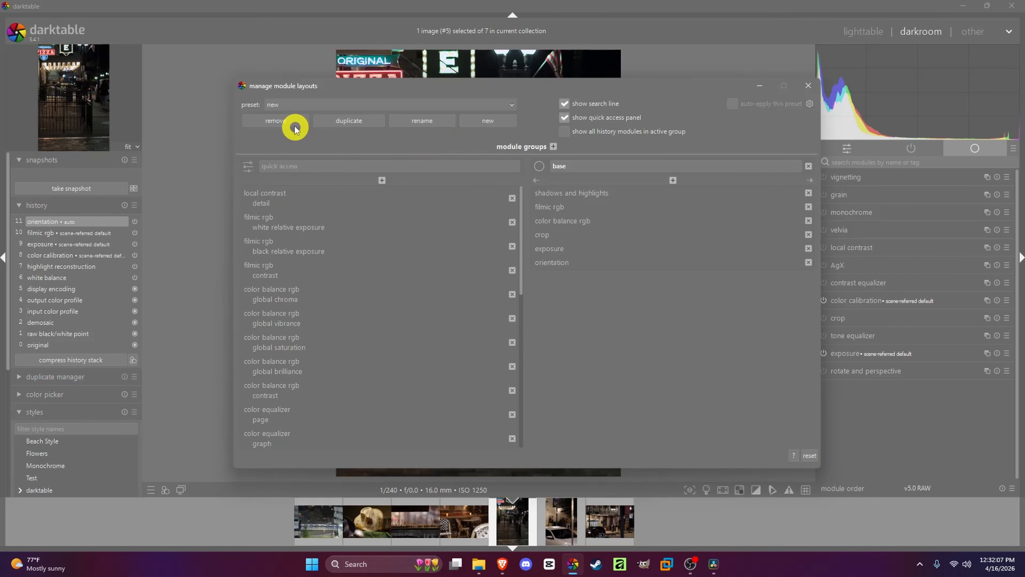
Delete the layout preset new and close the module layout manager
{"action": "left_click", "coordinate": [278, 122]}
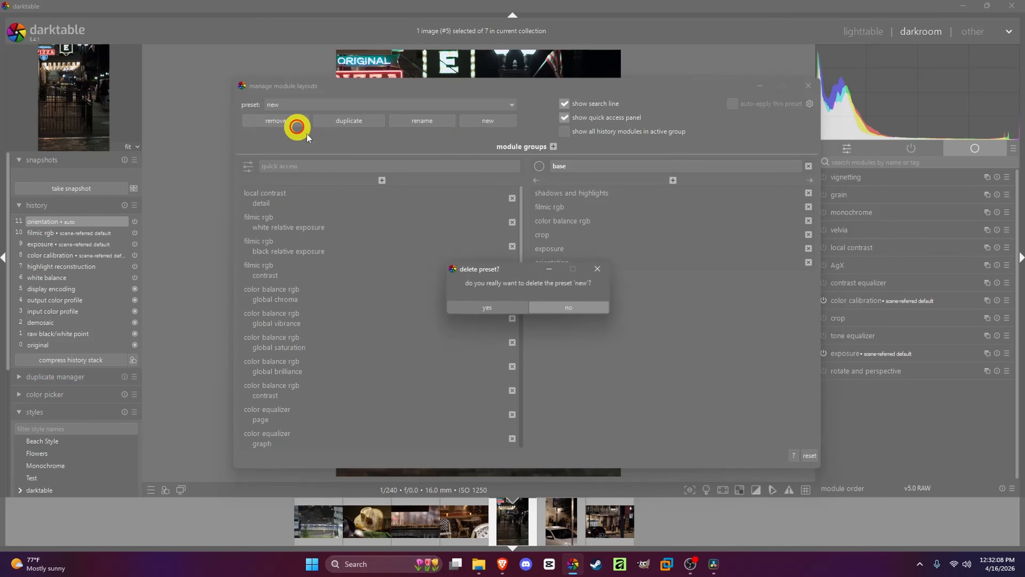
{"action": "left_click", "coordinate": [499, 309]}
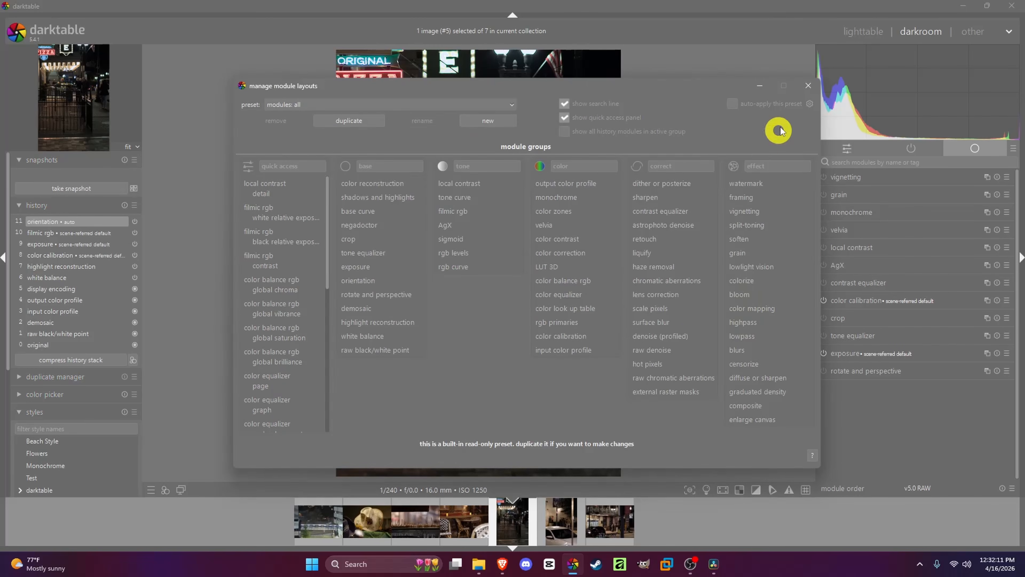
{"action": "left_click", "coordinate": [808, 86]}
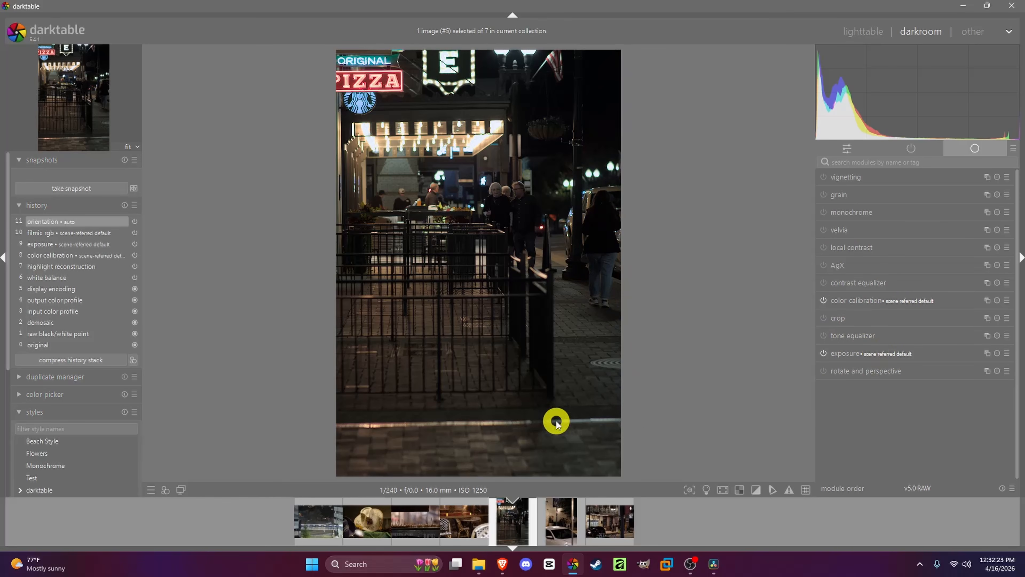
In rotate and perspective, draw a structure line along the curb and set the photo's rotation to +1.00°
{"action": "left_click", "coordinate": [886, 373]}
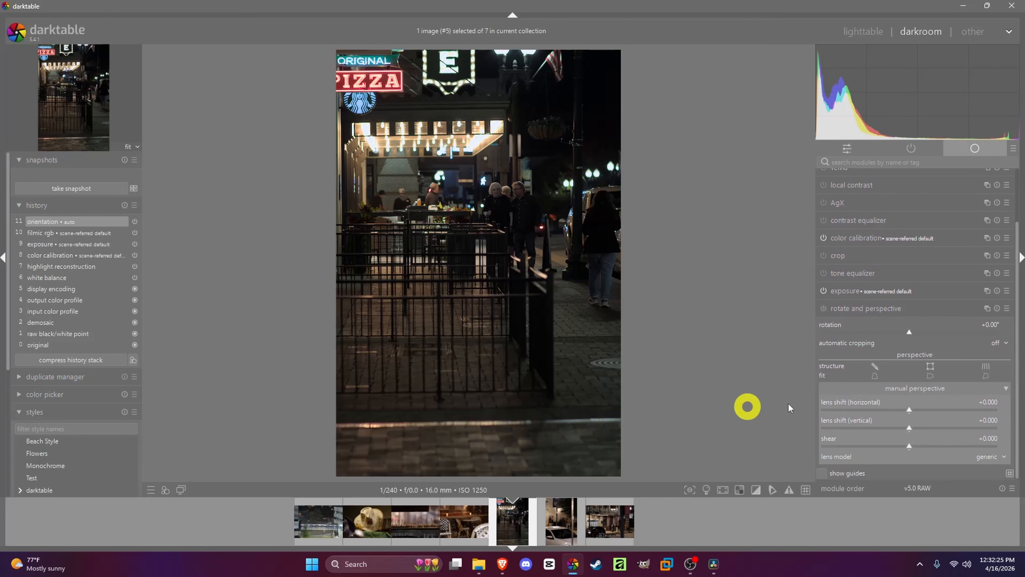
{"action": "left_click", "coordinate": [876, 367]}
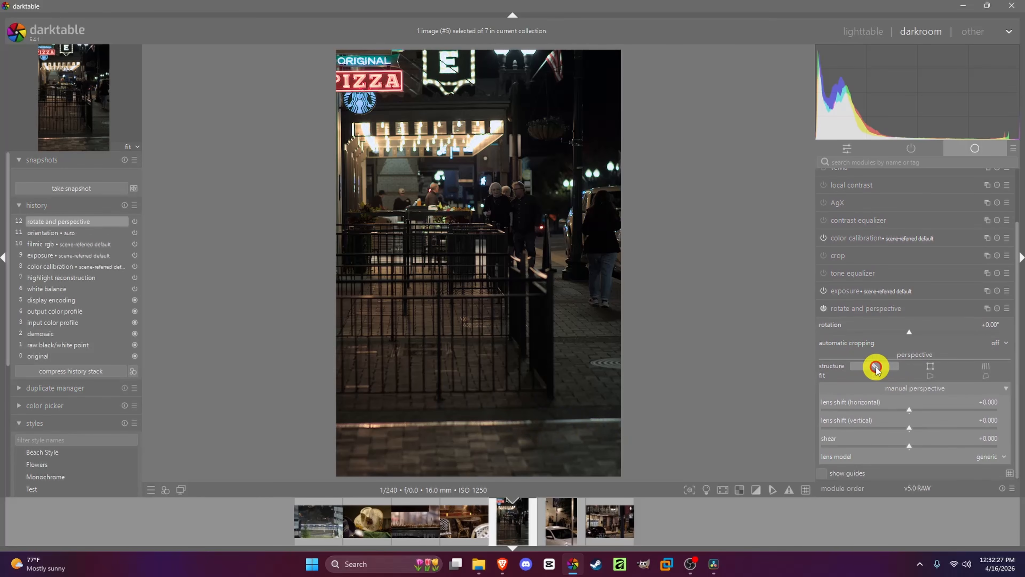
{"action": "left_click_drag", "start_coordinate": [362, 431], "coordinate": [618, 422]}
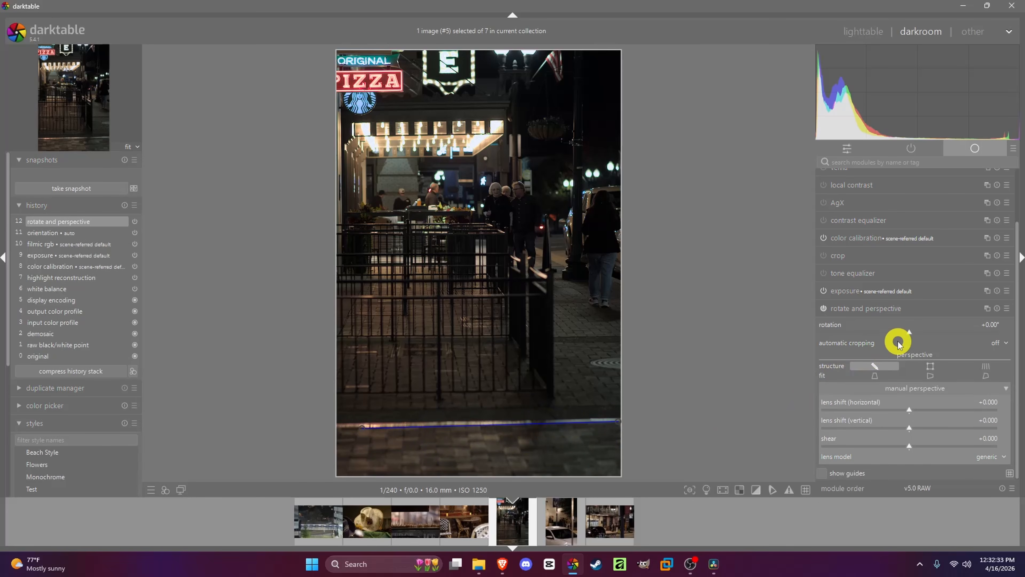
{"action": "scroll", "coordinate": [903, 331], "scroll_direction": "up", "scroll_amount": 4}
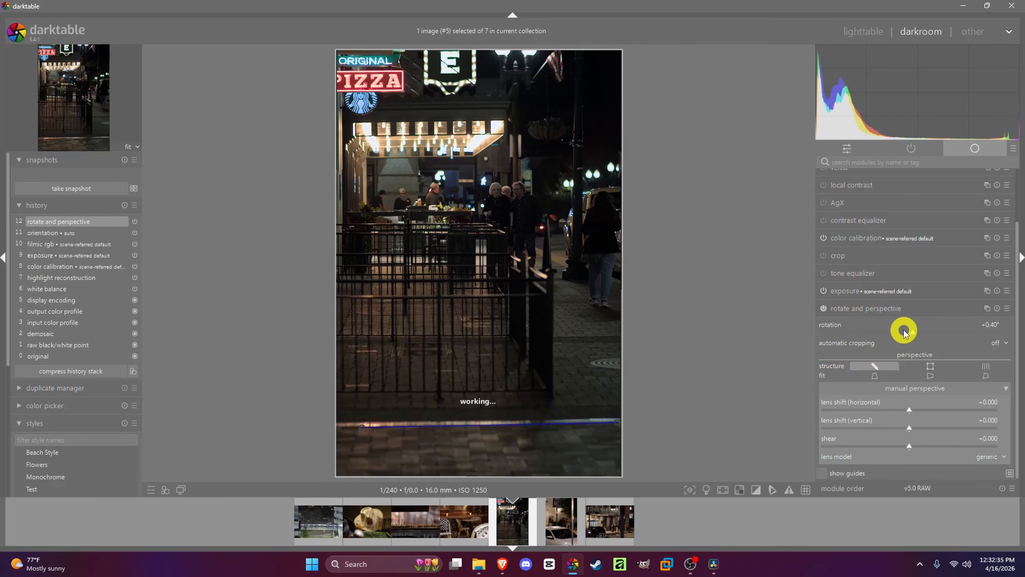
{"action": "scroll", "coordinate": [903, 331], "scroll_direction": "up", "scroll_amount": 4}
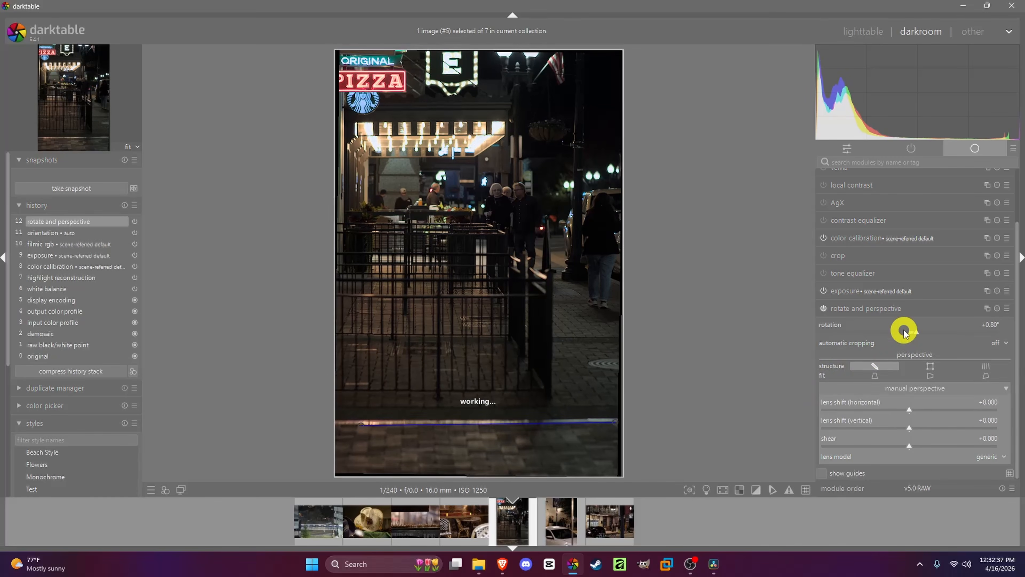
{"action": "scroll", "coordinate": [904, 332], "scroll_direction": "up", "scroll_amount": 2}
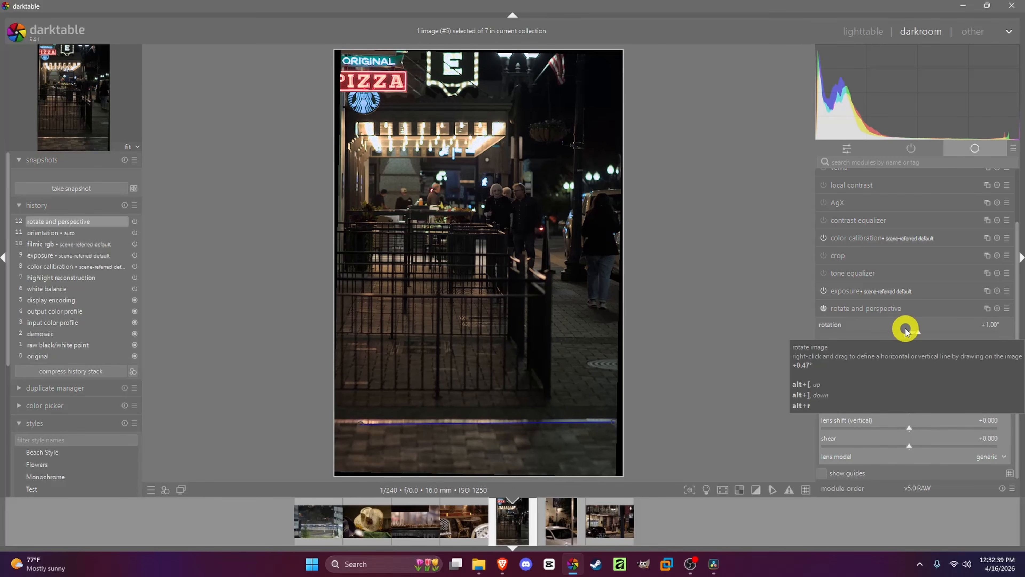
{"action": "left_click", "coordinate": [913, 314]}
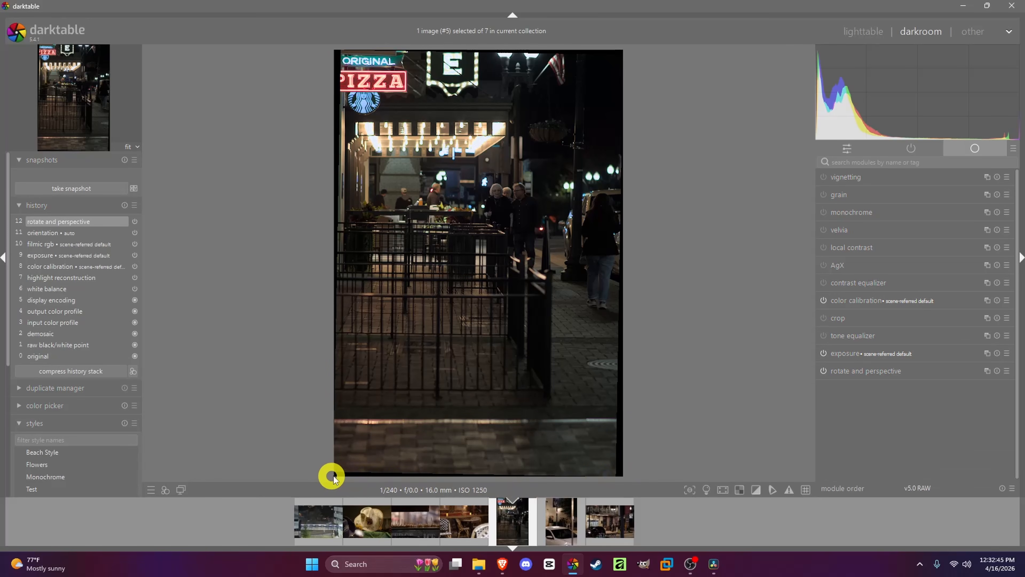
Crop the photo slightly inward on all sides to remove the black borders left by the rotation
{"action": "left_click", "coordinate": [865, 319]}
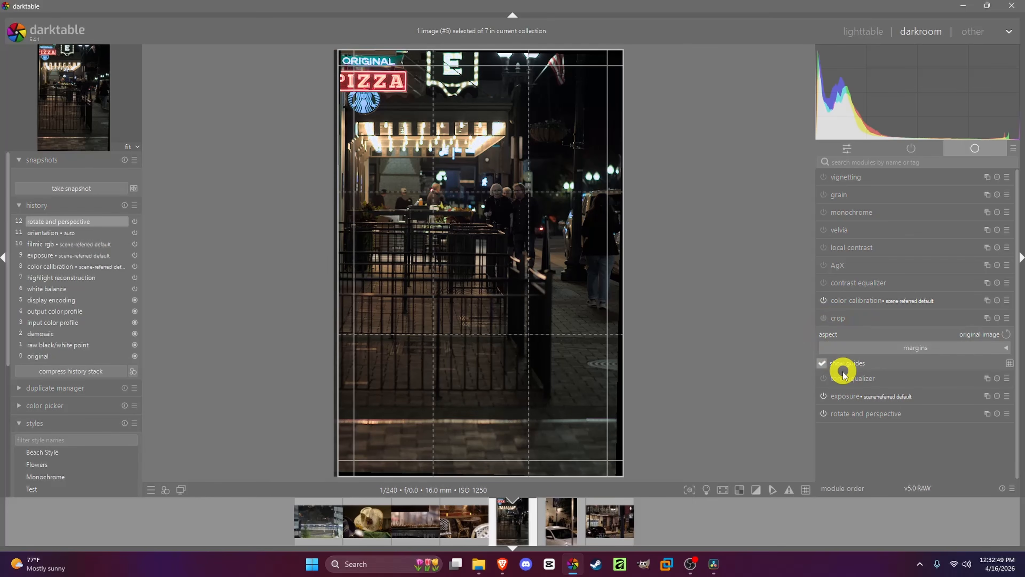
{"action": "left_click_drag", "start_coordinate": [336, 405], "coordinate": [345, 398]}
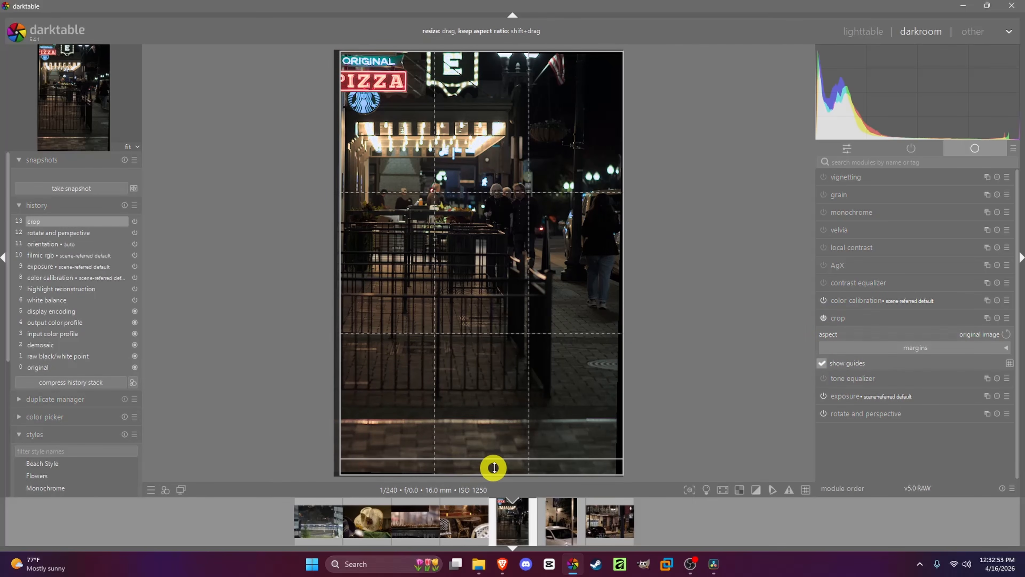
{"action": "left_click_drag", "start_coordinate": [519, 469], "coordinate": [524, 465]}
{"action": "left_click_drag", "start_coordinate": [608, 430], "coordinate": [604, 430]}
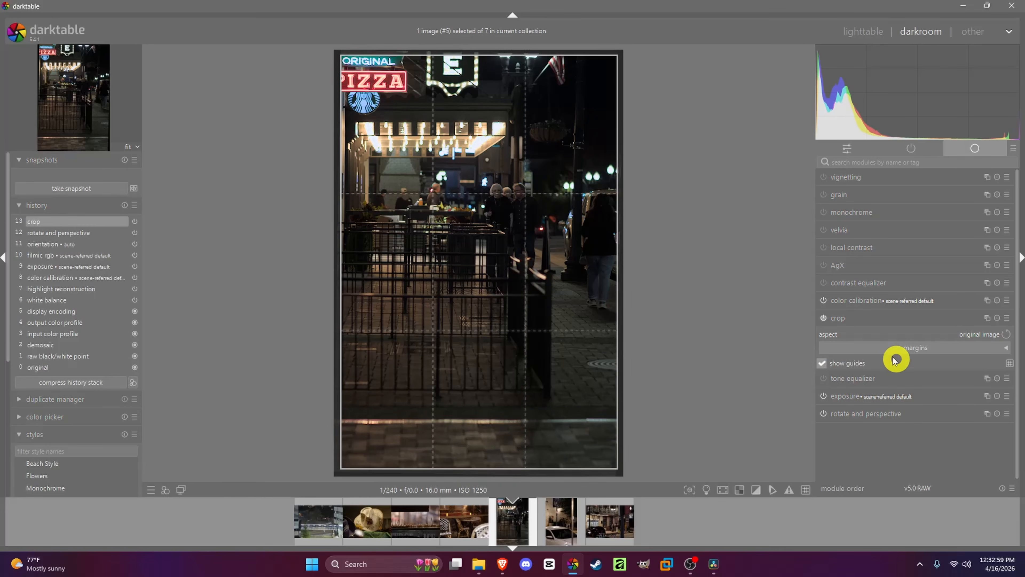
{"action": "left_click", "coordinate": [880, 322]}
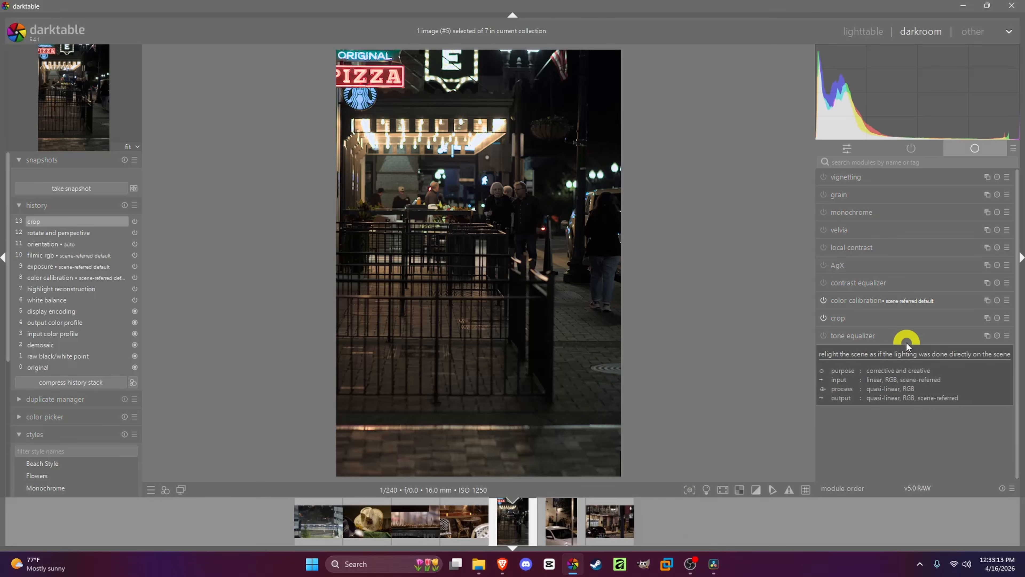
Set the photo's exposure to +1.100 EV and the black level correction to -0.0012
{"action": "left_click", "coordinate": [918, 351]}
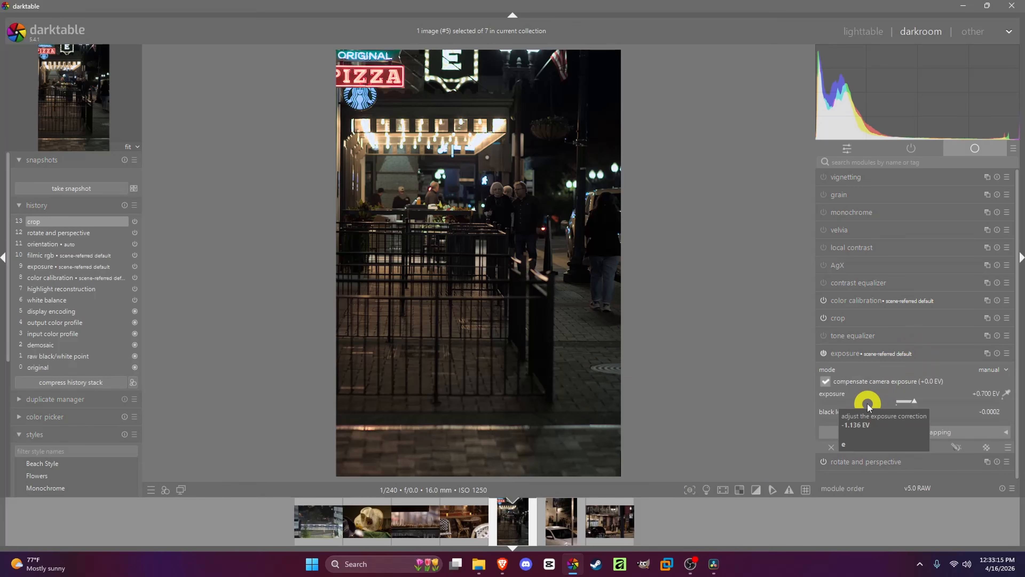
{"action": "scroll", "coordinate": [867, 404], "scroll_direction": "up", "scroll_amount": 1}
{"action": "scroll", "coordinate": [868, 404], "scroll_direction": "up", "scroll_amount": 3}
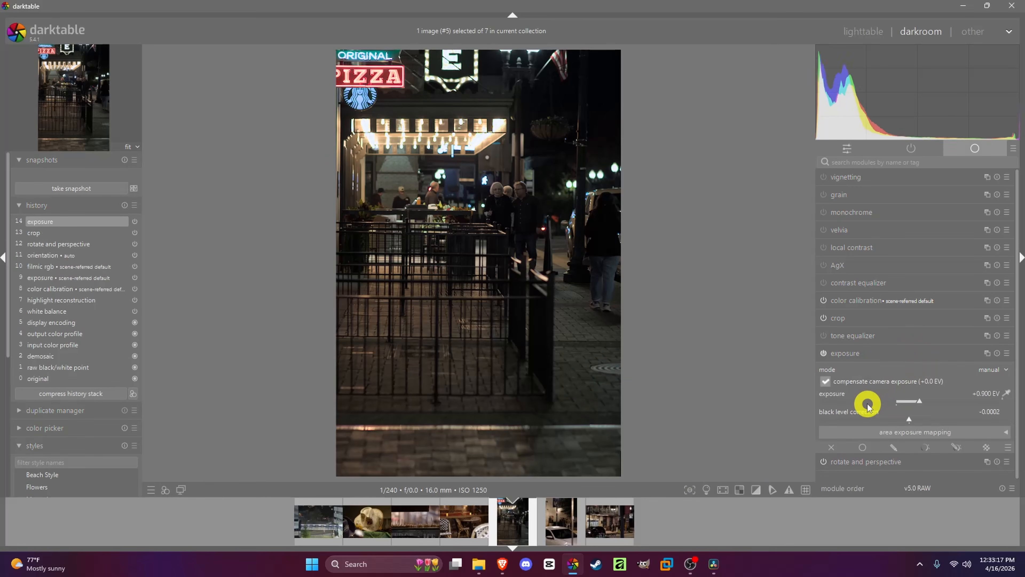
{"action": "scroll", "coordinate": [867, 404], "scroll_direction": "up", "scroll_amount": 2}
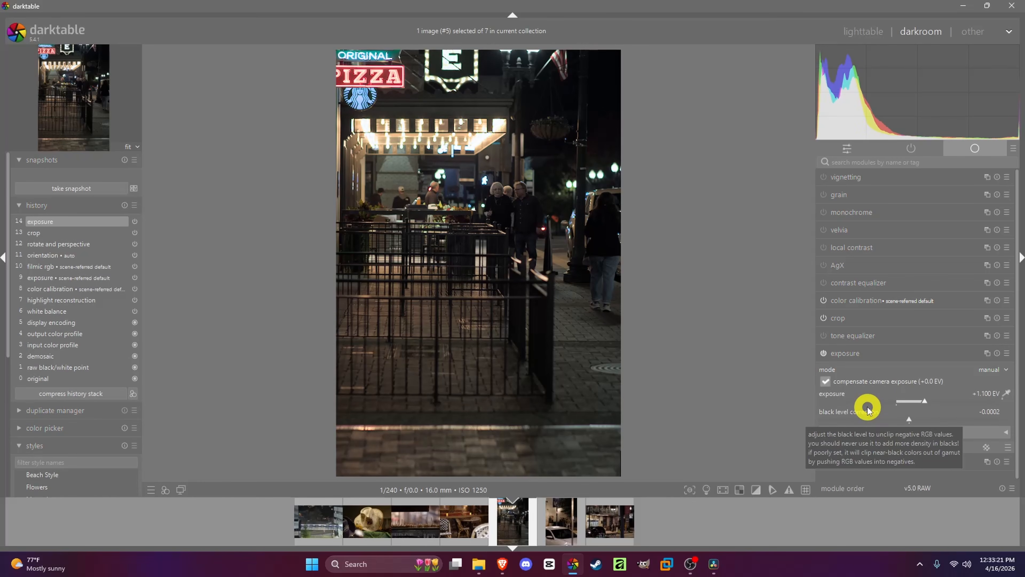
{"action": "scroll", "coordinate": [849, 418], "scroll_direction": "up", "scroll_amount": 1}
{"action": "scroll", "coordinate": [848, 417], "scroll_direction": "down", "scroll_amount": 2}
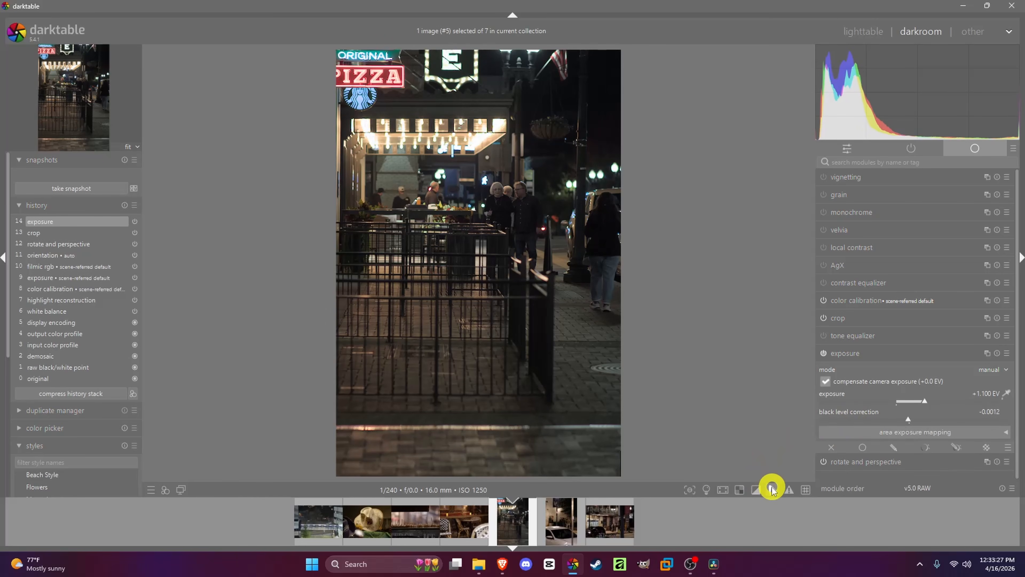
Show the clipping indication on the photo to examine its overexposed and underexposed areas
{"action": "left_click", "coordinate": [760, 491]}
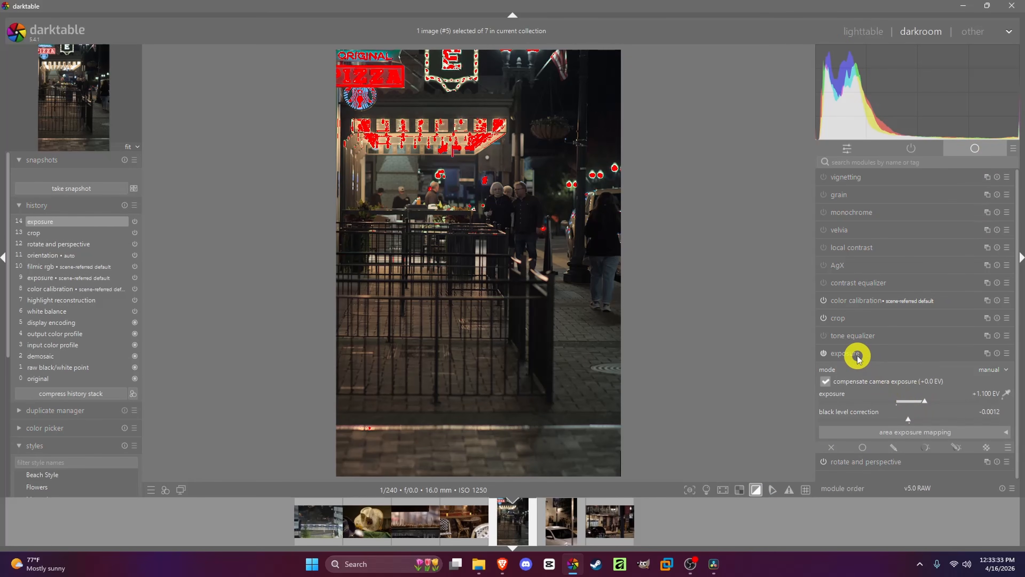
{"action": "left_click", "coordinate": [757, 489]}
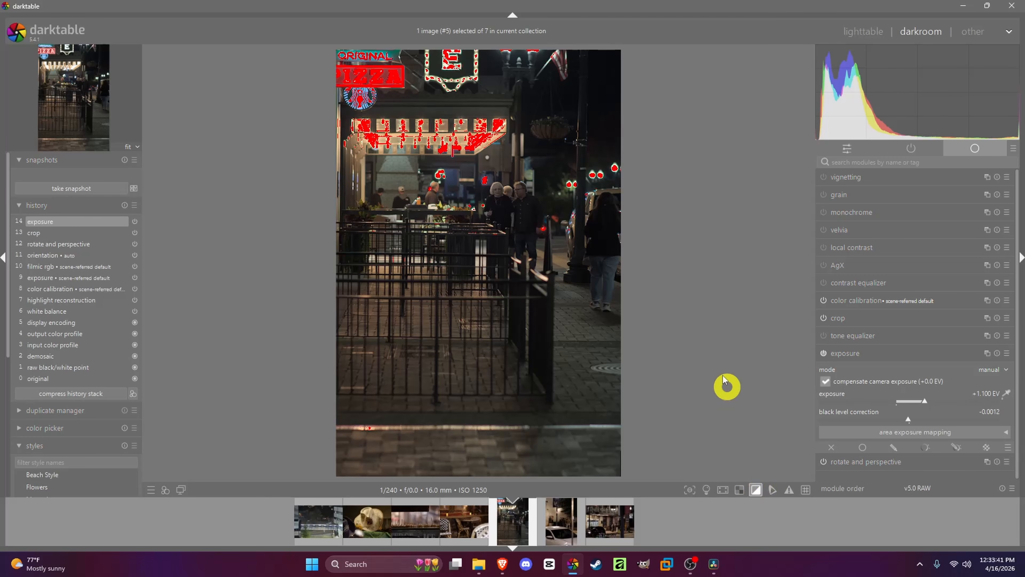
Turn off the clipping indication and set color calibration's white balance by sampling a small area of the lit awning in the photo
{"action": "left_click", "coordinate": [754, 489]}
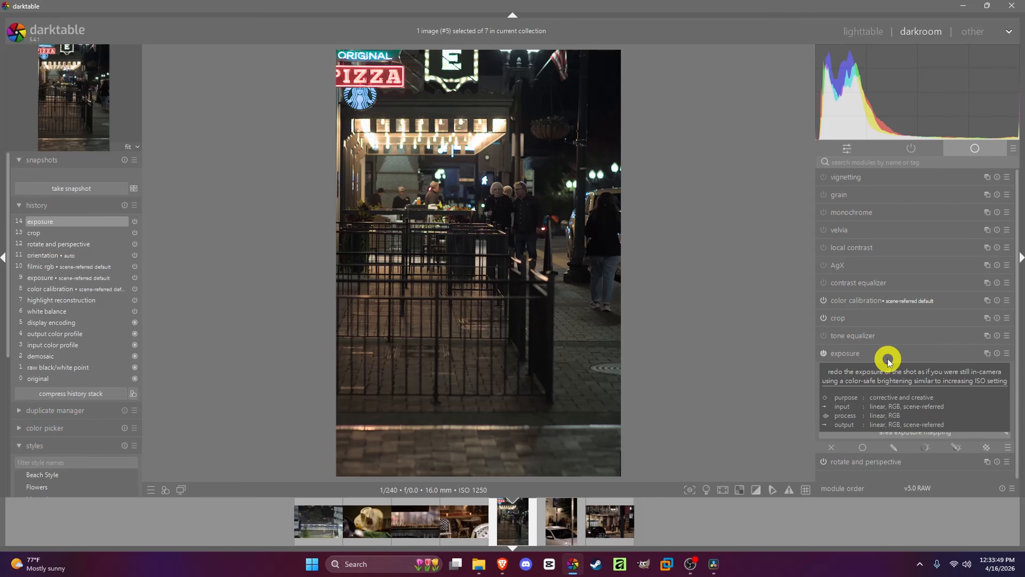
{"action": "left_click", "coordinate": [872, 298]}
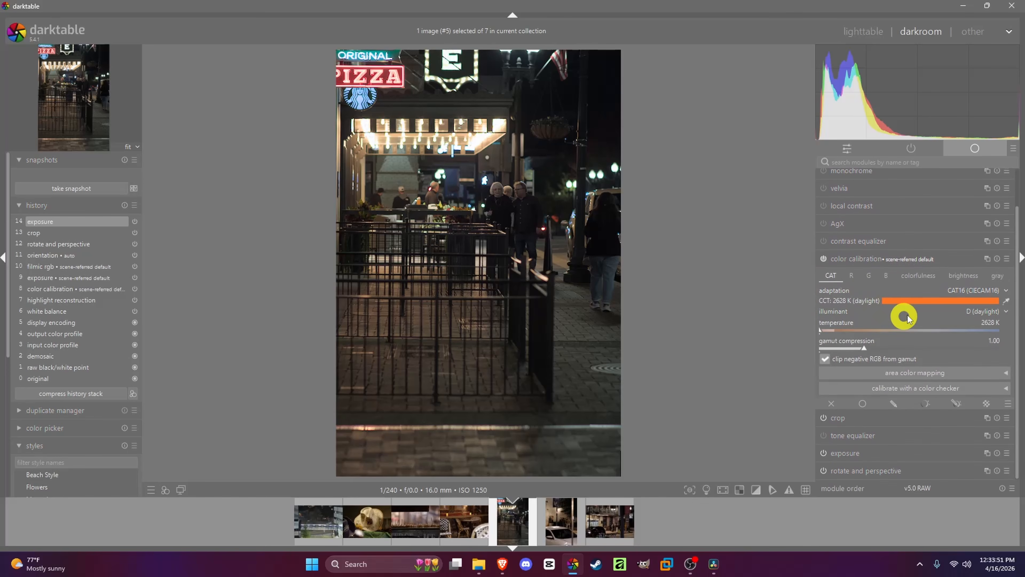
{"action": "left_click", "coordinate": [1006, 300]}
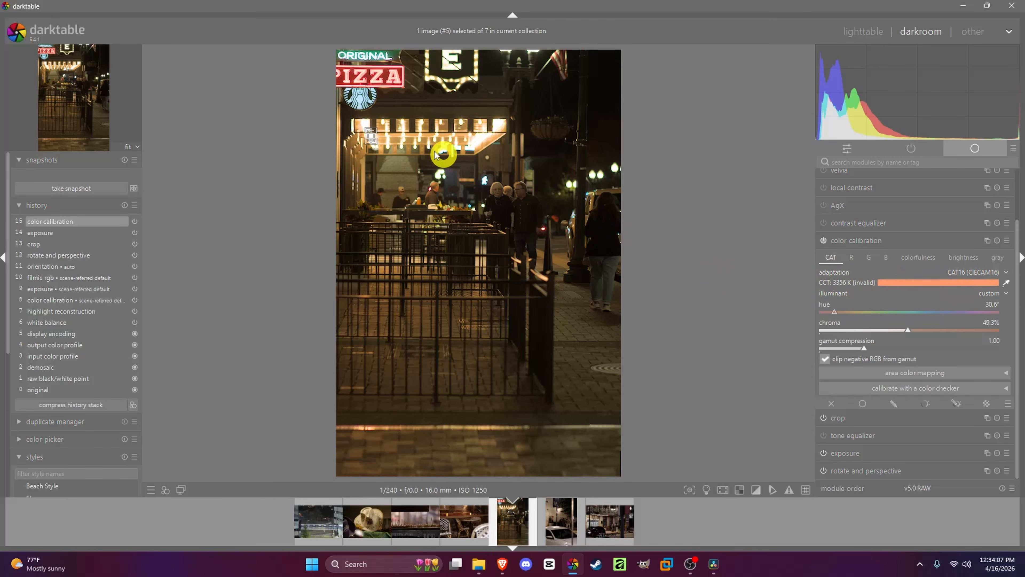
{"action": "left_click_drag", "start_coordinate": [371, 138], "coordinate": [378, 144]}
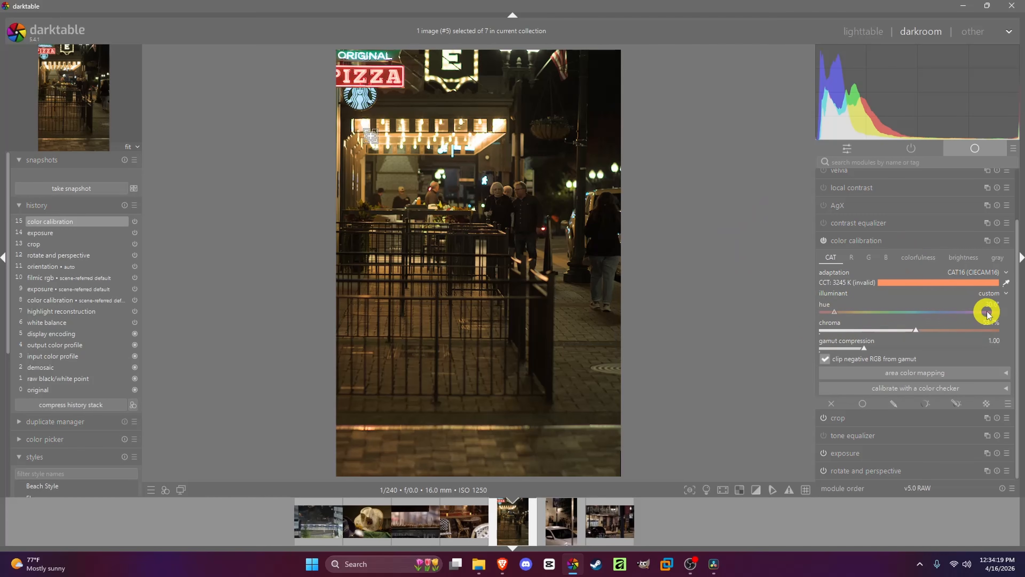
{"action": "left_click", "coordinate": [859, 240]}
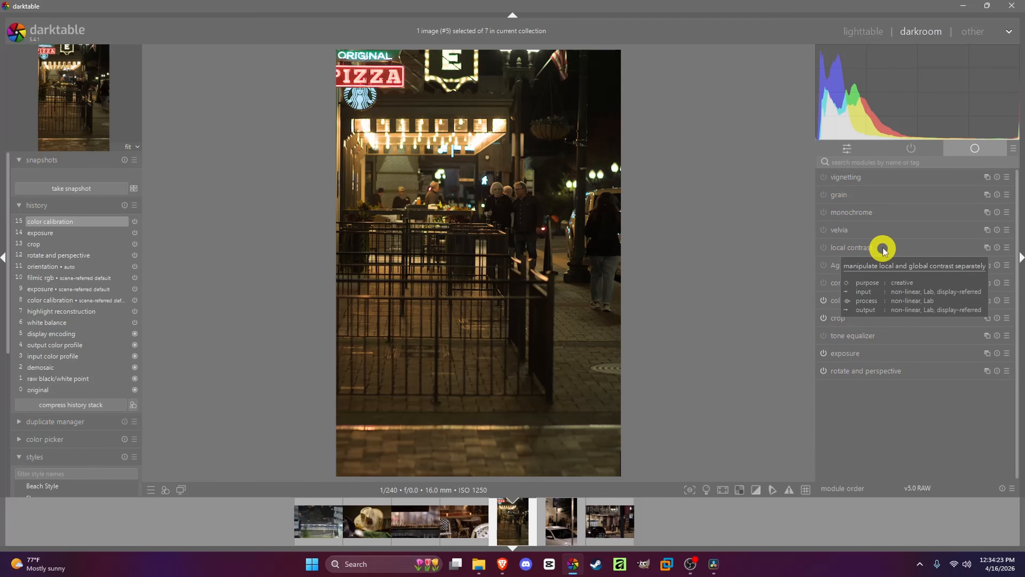
In AgX, set white relative exposure to 5.45 EV, black relative exposure to -15.05 EV and contrast to 2.43
{"action": "left_click", "coordinate": [844, 266]}
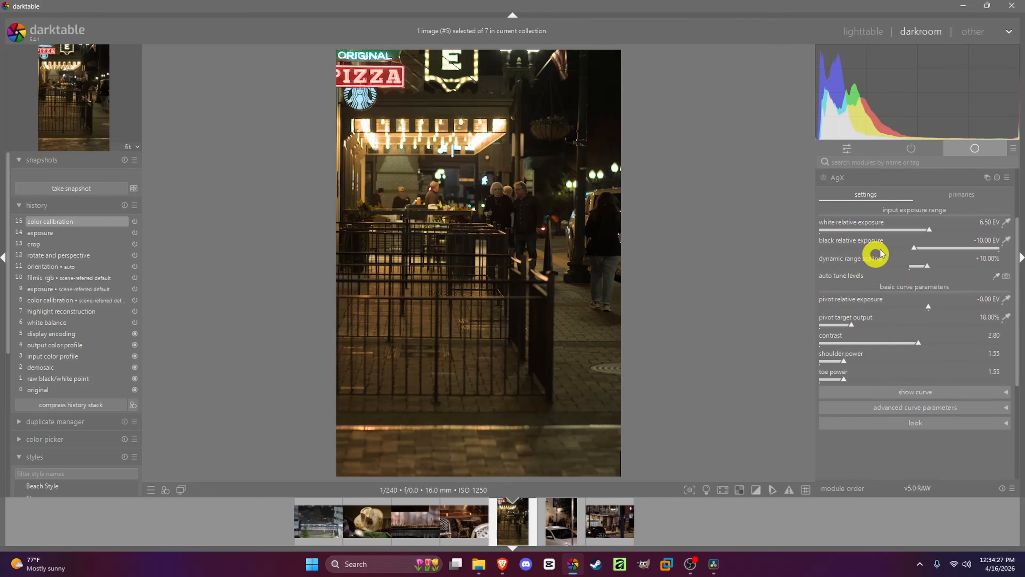
{"action": "mouse_move", "coordinate": [924, 229]}
{"action": "left_mouse_down"}
{"action": "mouse_move", "coordinate": [936, 229]}
{"action": "mouse_move", "coordinate": [911, 229]}
{"action": "left_mouse_up"}
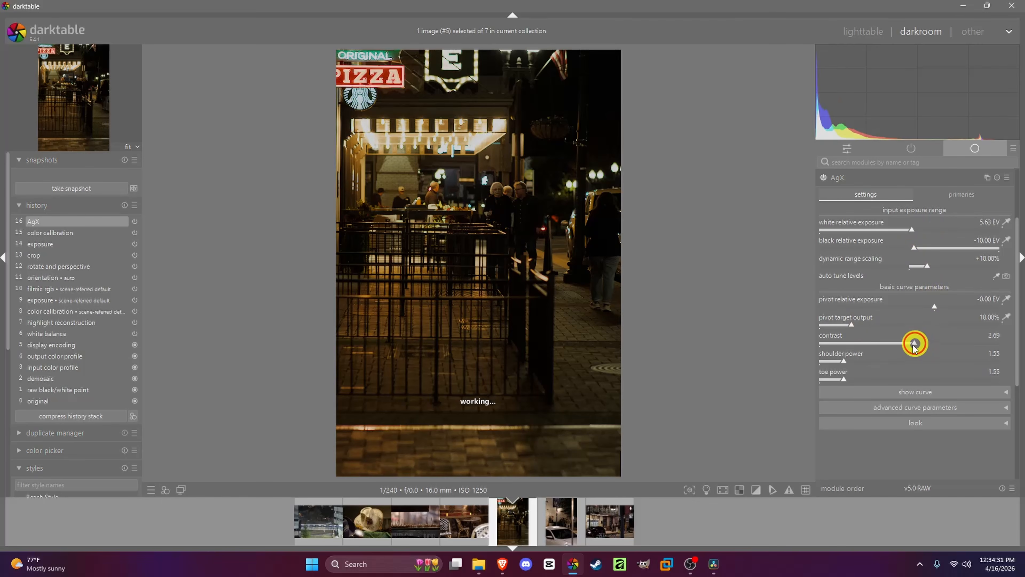
{"action": "left_click_drag", "start_coordinate": [918, 343], "coordinate": [905, 343]}
{"action": "mouse_move", "coordinate": [912, 247]}
{"action": "left_mouse_down"}
{"action": "mouse_move", "coordinate": [954, 248]}
{"action": "mouse_move", "coordinate": [864, 248]}
{"action": "mouse_move", "coordinate": [949, 229]}
{"action": "mouse_move", "coordinate": [908, 230]}
{"action": "left_mouse_up"}
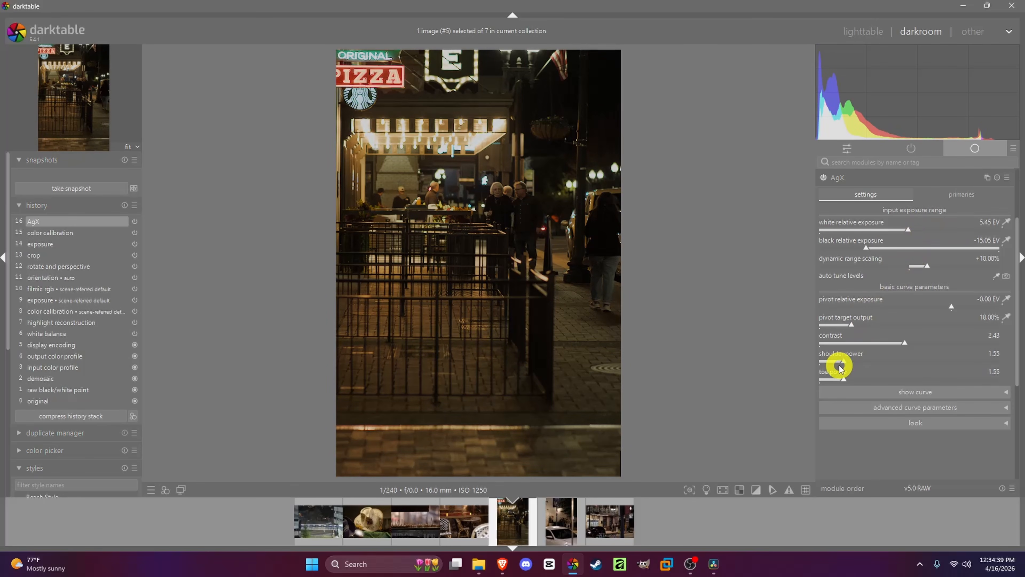
{"action": "left_click", "coordinate": [851, 179]}
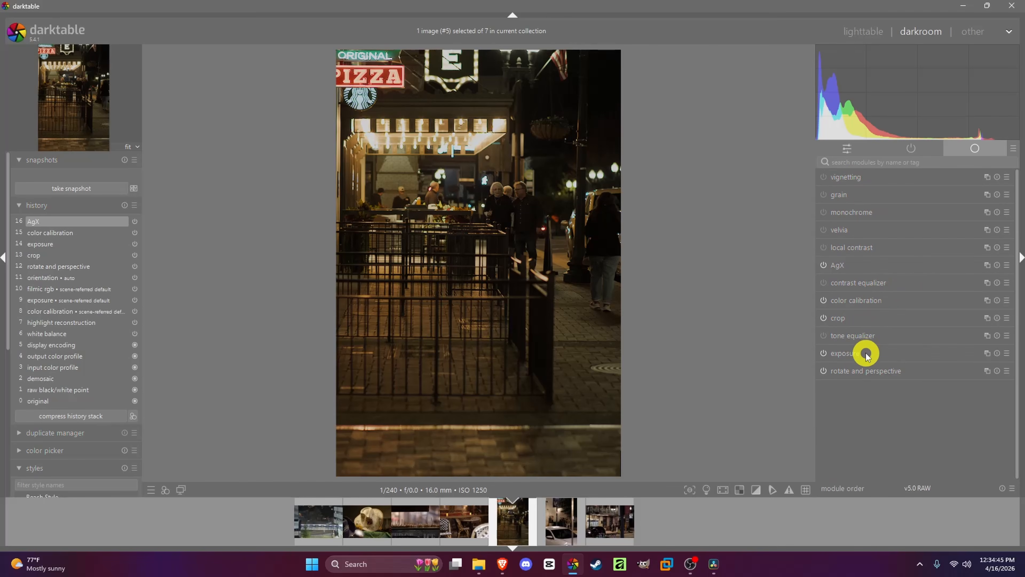
Lift the photo's darker tones with the tone equalizer, ending at +0.26 EV for -5 EV, +0.29 EV for -4 EV and +0.14 EV for -3 EV
{"action": "left_click", "coordinate": [865, 336]}
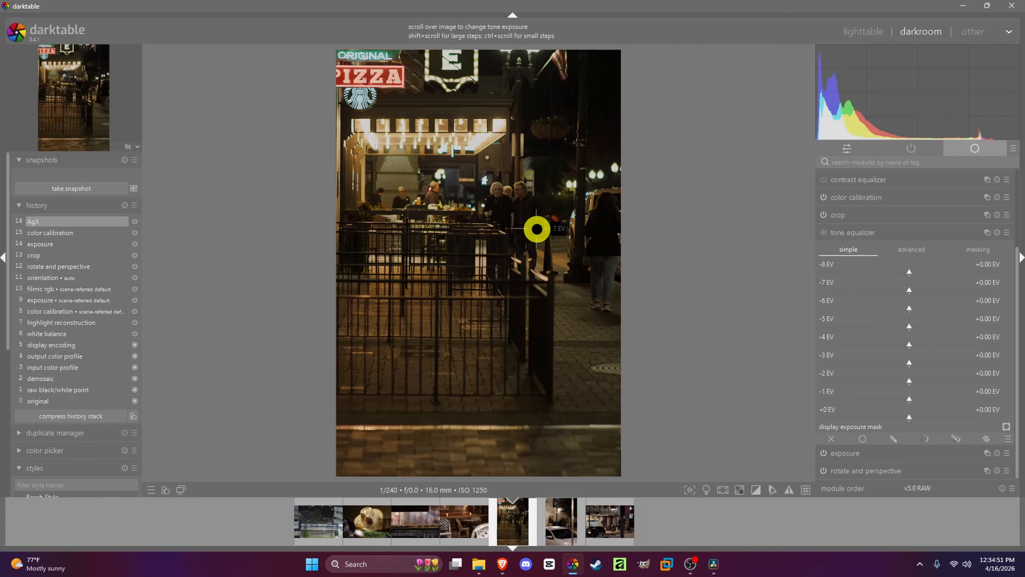
{"action": "scroll", "coordinate": [522, 212], "scroll_direction": "up", "scroll_amount": 1}
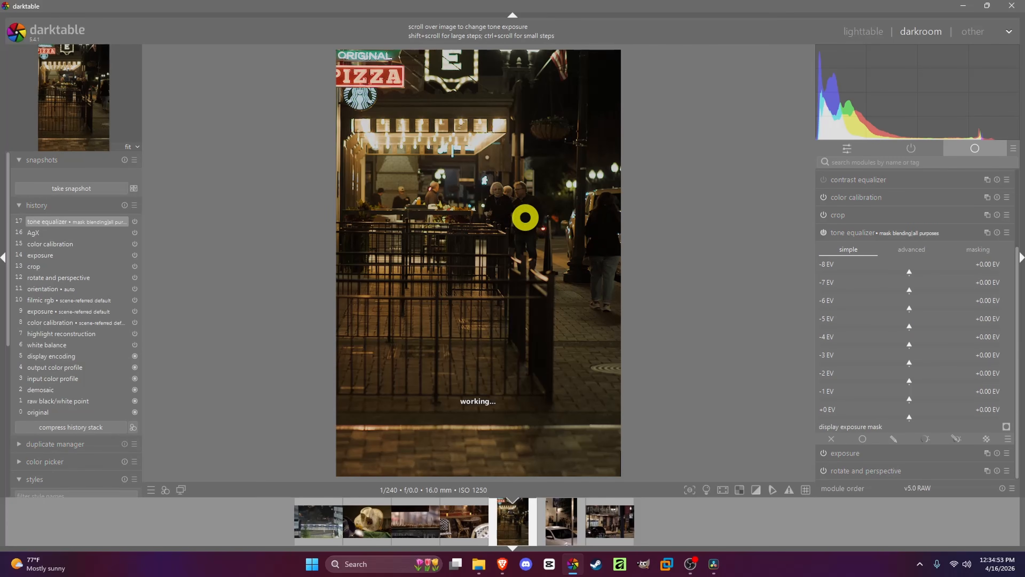
{"action": "scroll", "coordinate": [496, 229], "scroll_direction": "up", "scroll_amount": 2}
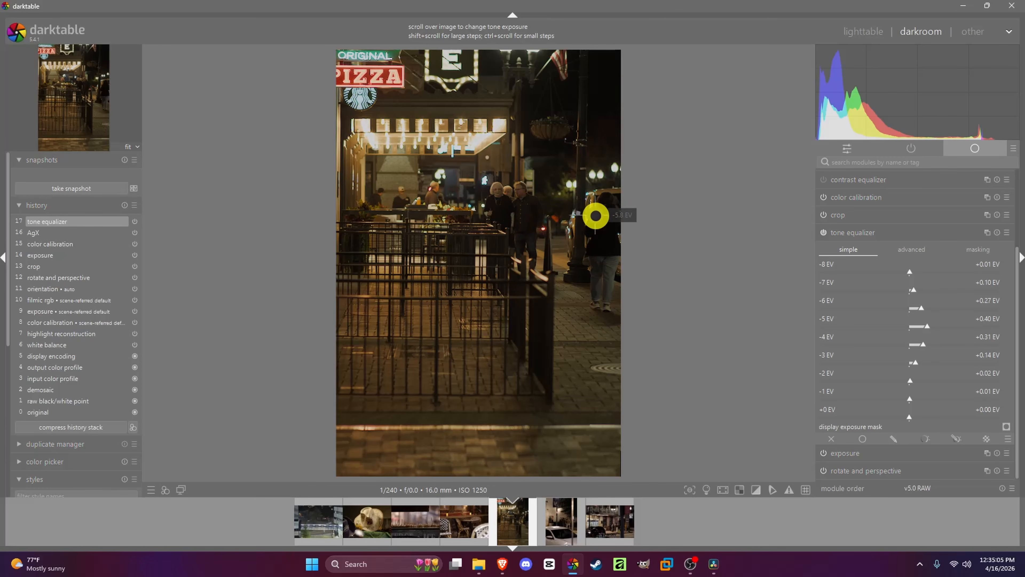
{"action": "scroll", "coordinate": [601, 243], "scroll_direction": "up", "scroll_amount": 2}
{"action": "scroll", "coordinate": [601, 243], "scroll_direction": "up", "scroll_amount": 4}
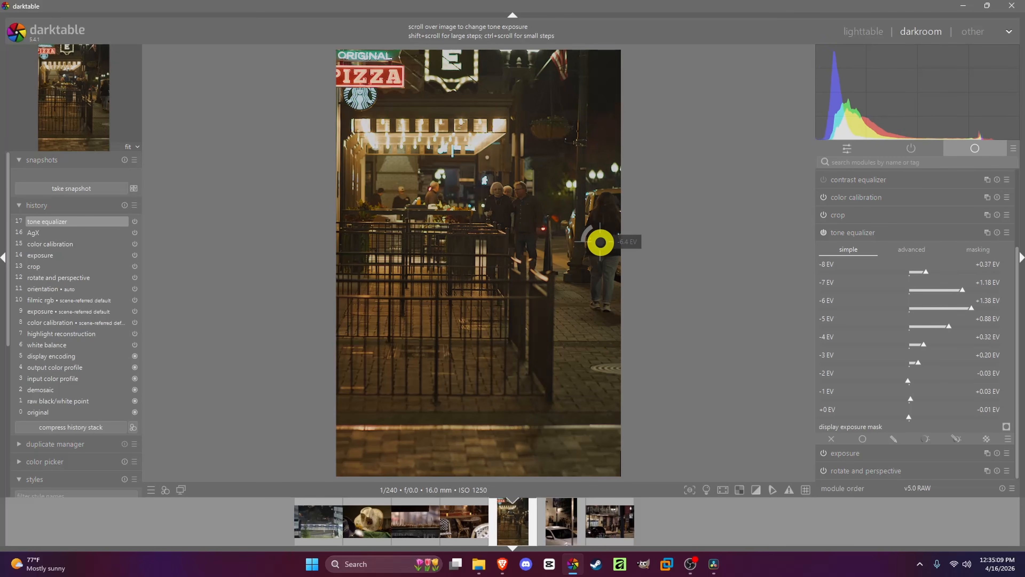
{"action": "scroll", "coordinate": [600, 243], "scroll_direction": "down", "scroll_amount": 6}
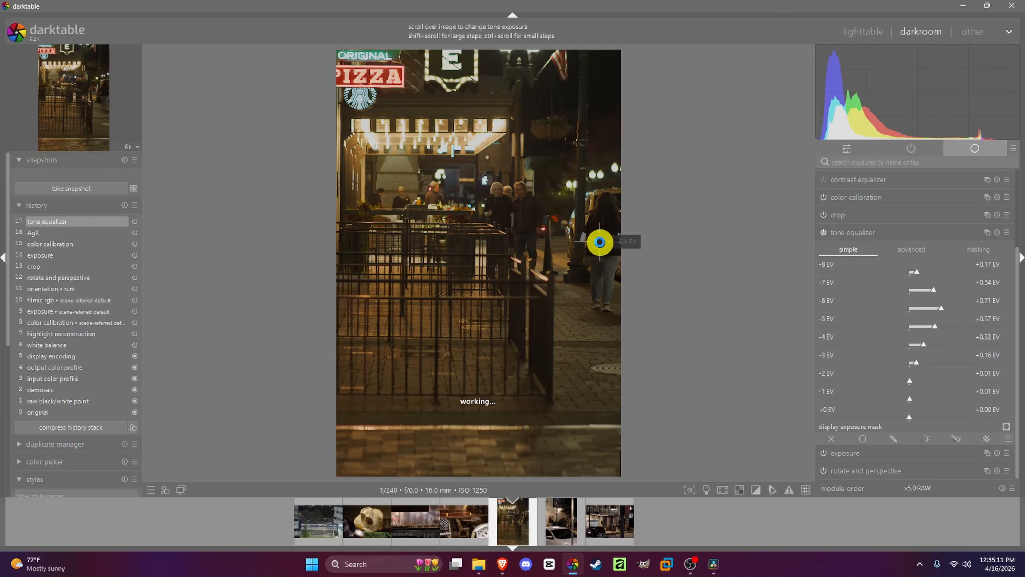
{"action": "scroll", "coordinate": [600, 242], "scroll_direction": "down", "scroll_amount": 4}
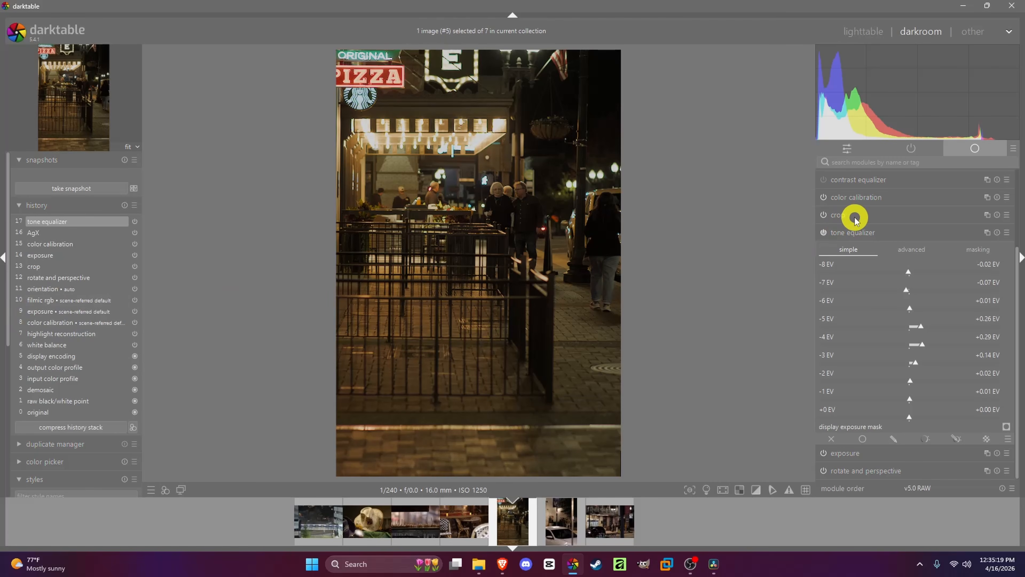
{"action": "scroll", "coordinate": [878, 236], "scroll_direction": "up", "scroll_amount": 3}
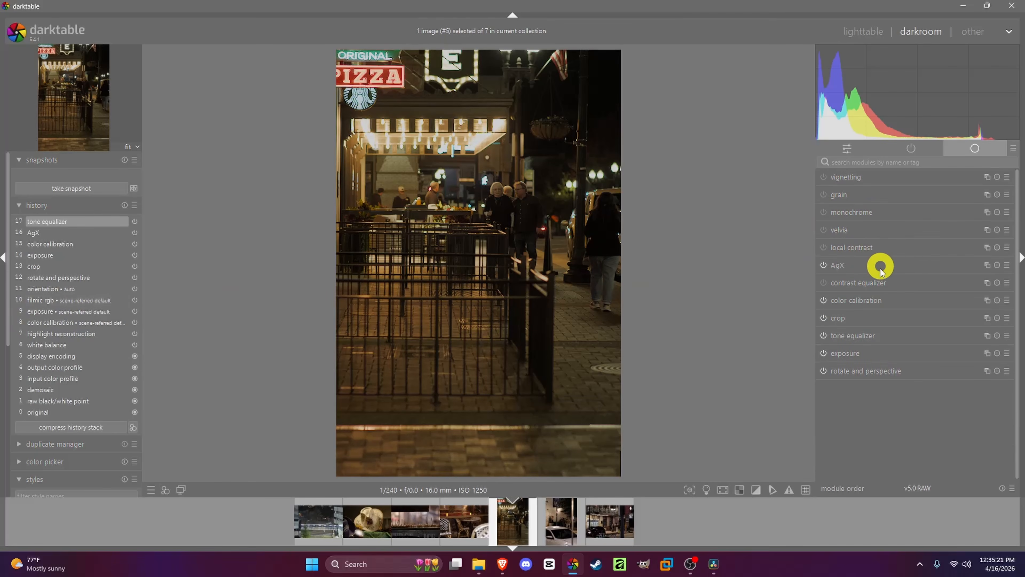
Apply local contrast with detail at 133%, highlights at 80% and shadows at 55%
{"action": "left_click", "coordinate": [865, 251]}
{"action": "left_click_drag", "start_coordinate": [862, 284], "coordinate": [869, 285]}
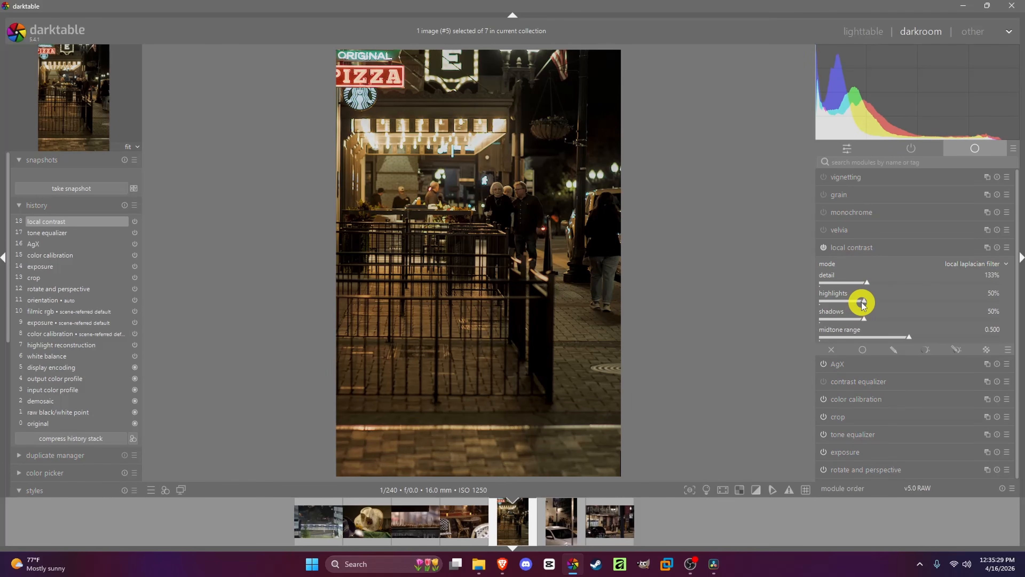
{"action": "left_click_drag", "start_coordinate": [865, 301], "coordinate": [869, 323]}
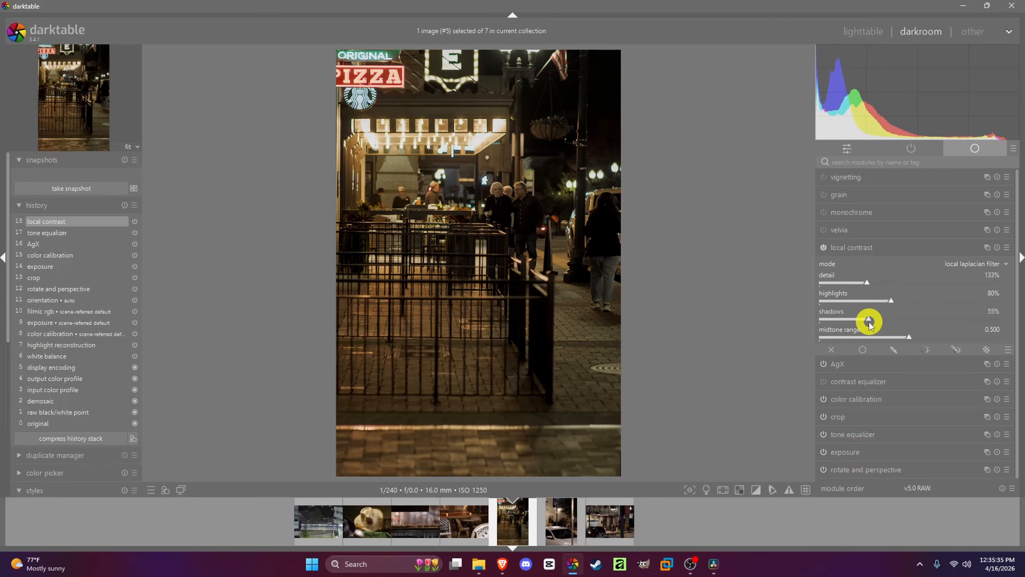
{"action": "left_click", "coordinate": [857, 248]}
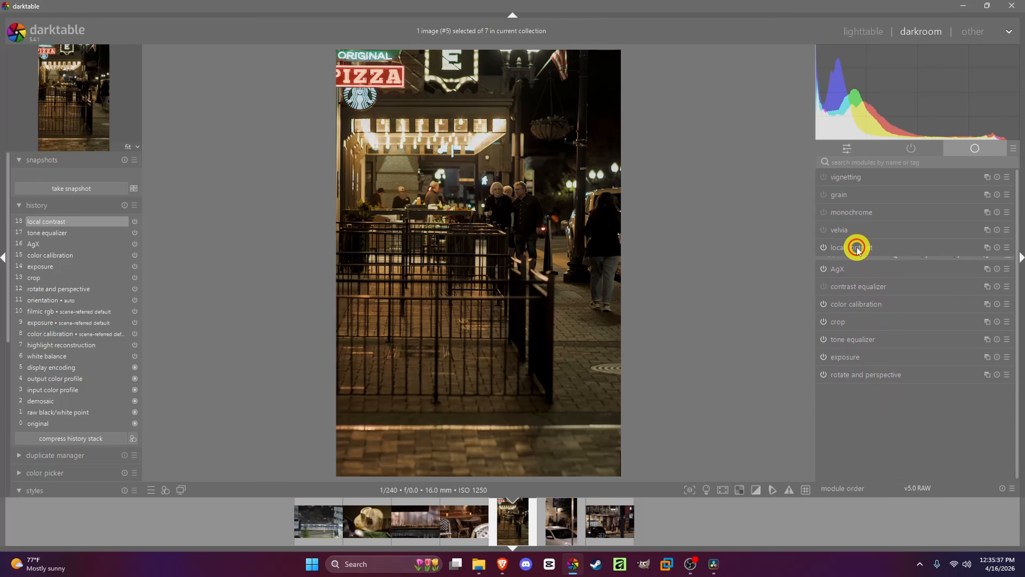
Reshape the contrast equalizer's luma curve, raising the coarse end slightly and lowering the middle nodes slightly
{"action": "left_click", "coordinate": [896, 286]}
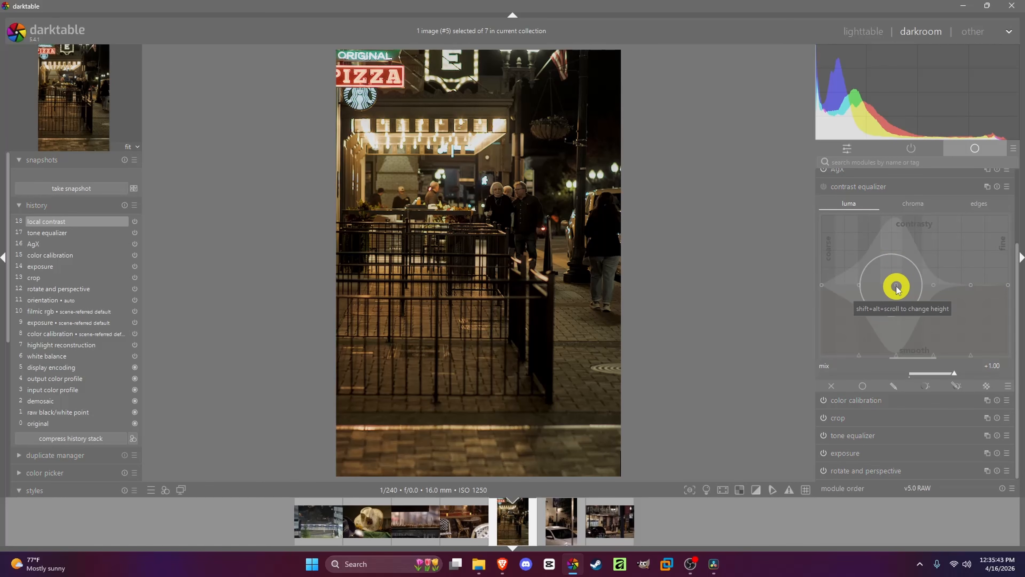
{"action": "left_click_drag", "start_coordinate": [896, 286], "coordinate": [831, 282]}
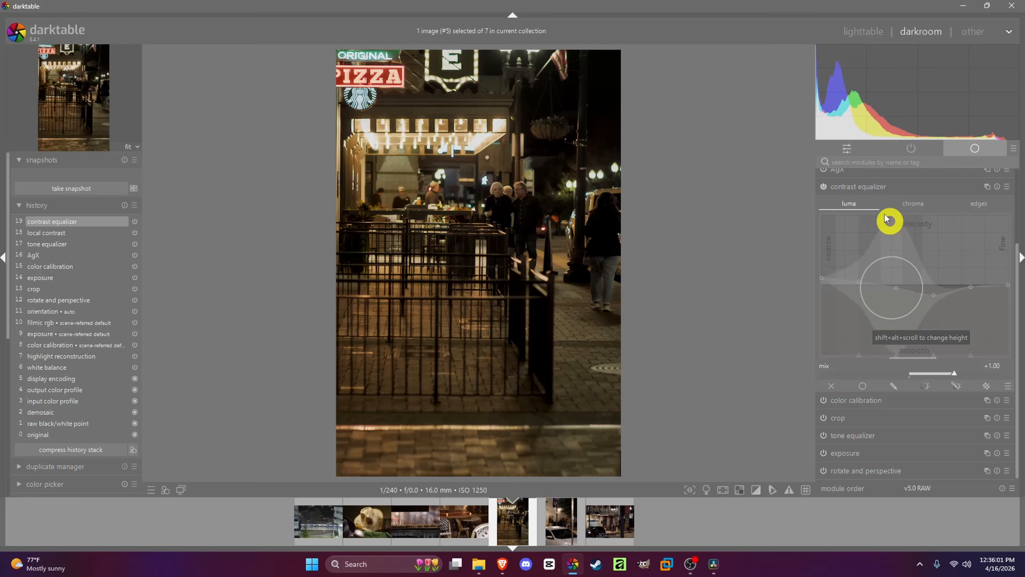
{"action": "left_click", "coordinate": [896, 187]}
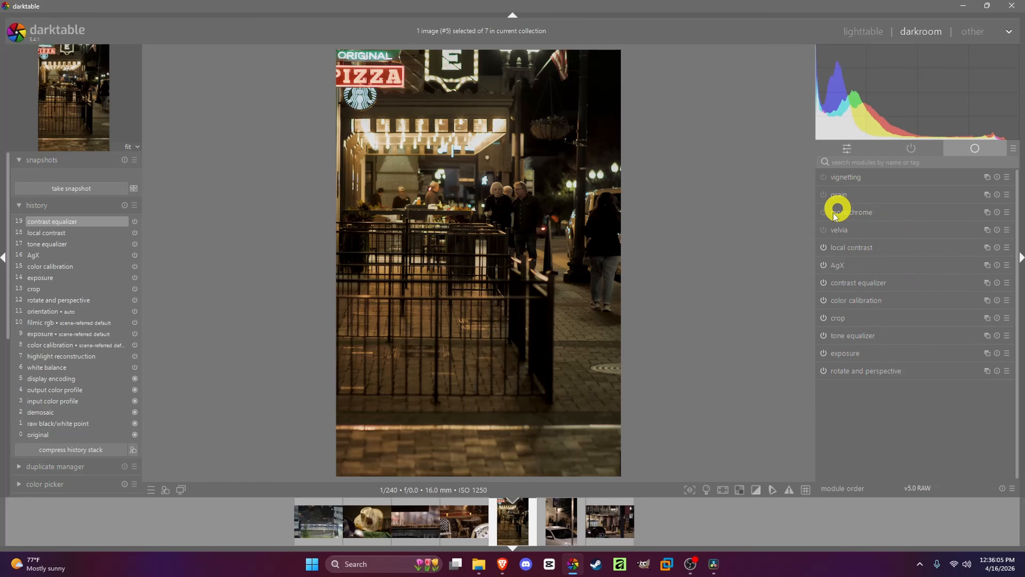
Try the velvia effect on the photo at a strength of 32.54% and check it with the clipping indication
{"action": "left_click", "coordinate": [835, 233]}
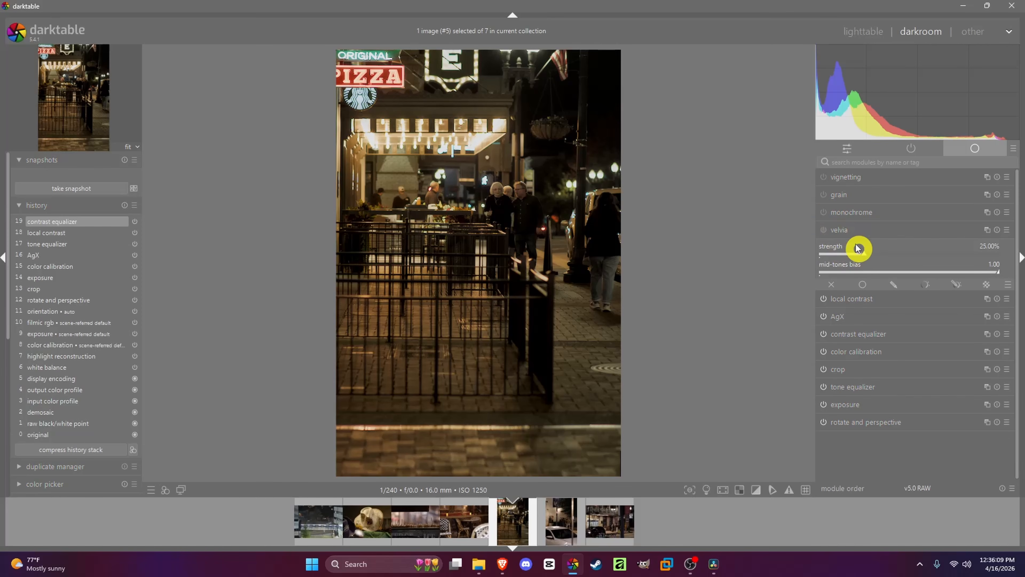
{"action": "left_click", "coordinate": [824, 232]}
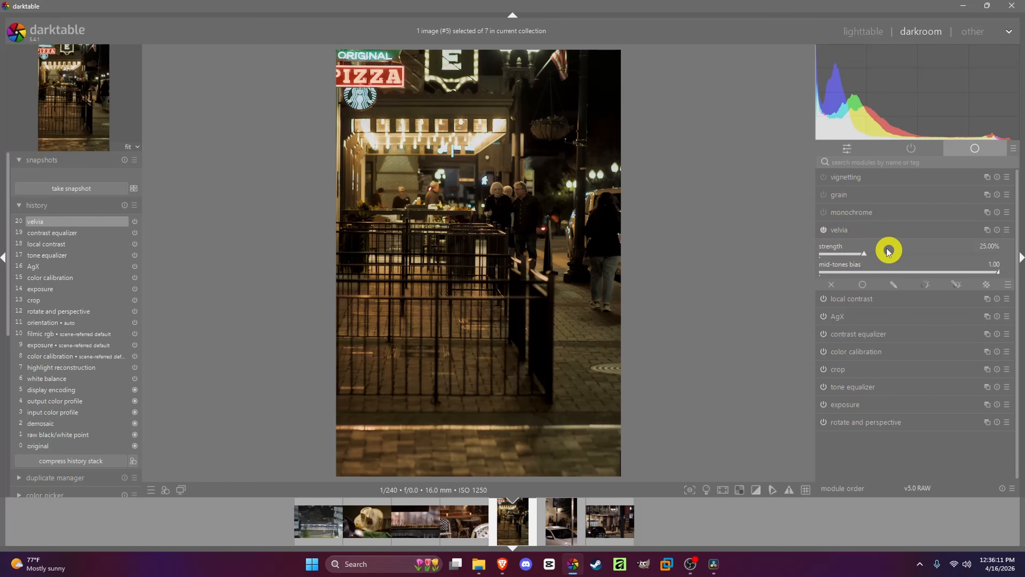
{"action": "mouse_move", "coordinate": [868, 255]}
{"action": "left_mouse_down"}
{"action": "mouse_move", "coordinate": [961, 248]}
{"action": "mouse_move", "coordinate": [877, 253]}
{"action": "left_mouse_up"}
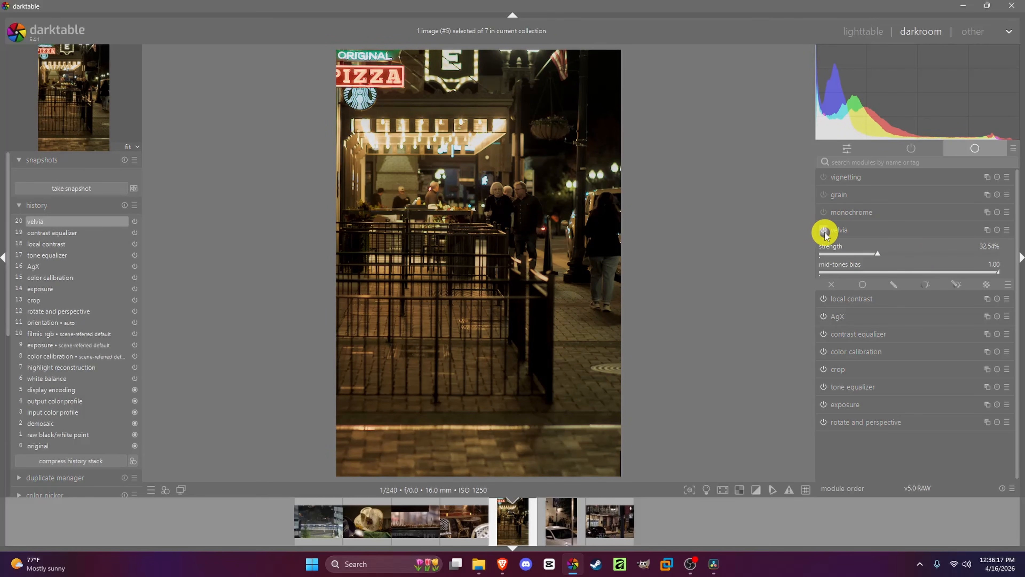
{"action": "left_click", "coordinate": [757, 493]}
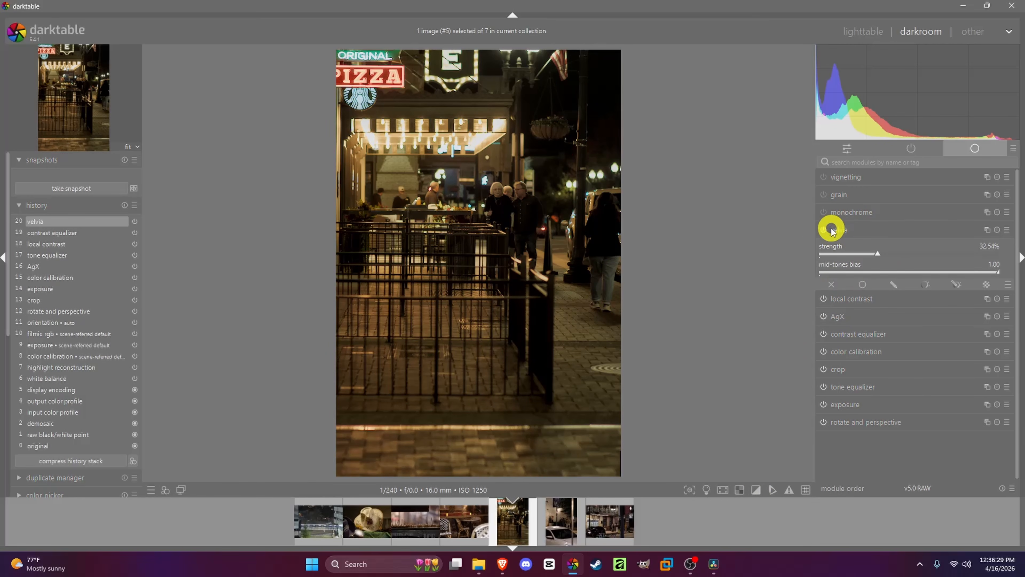
Try a monochrome conversion with film grain at 2266 ISO coarseness and 59.17% strength, examining the grain up close
{"action": "left_click", "coordinate": [824, 213]}
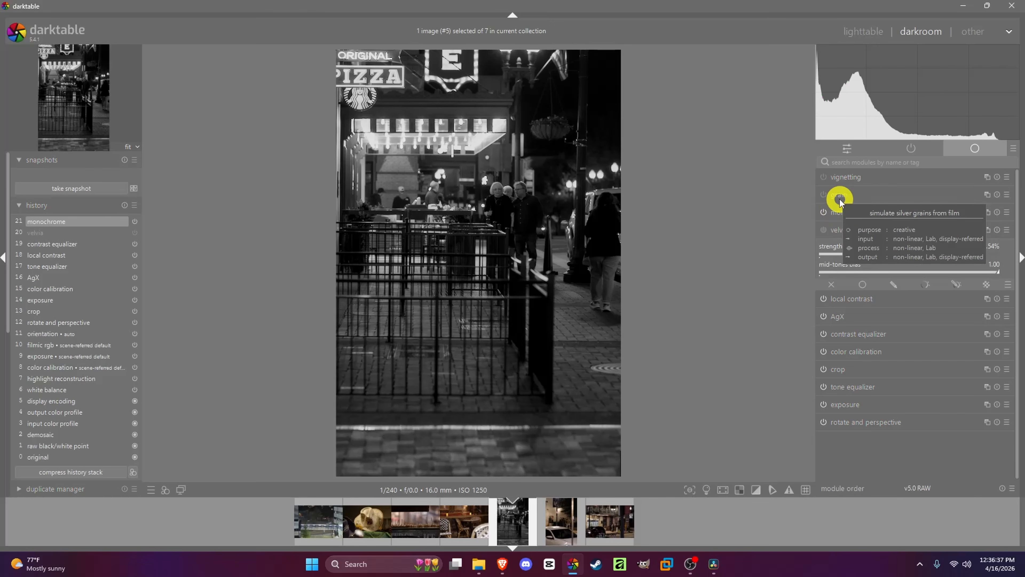
{"action": "left_click", "coordinate": [852, 201]}
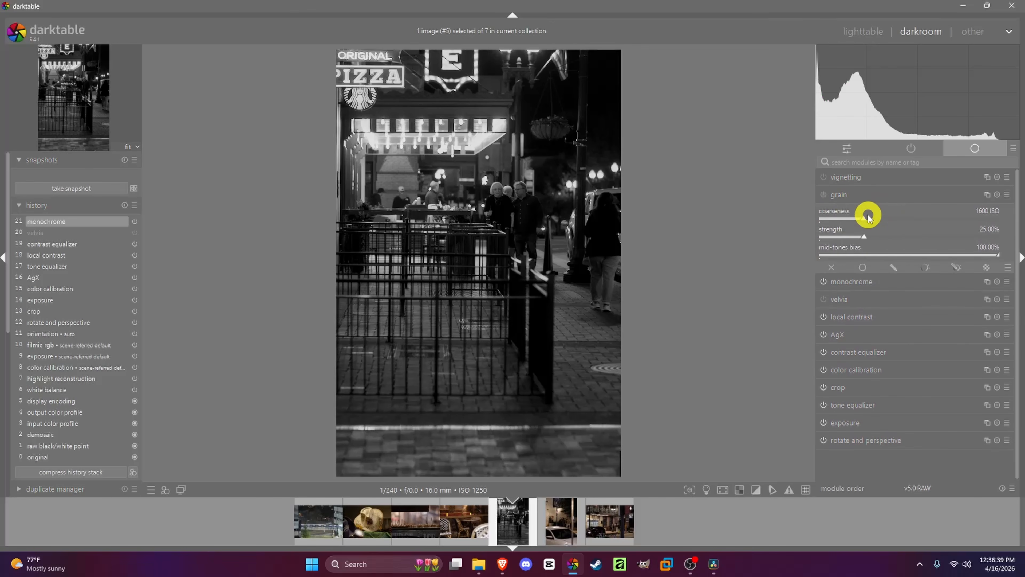
{"action": "left_click_drag", "start_coordinate": [864, 219], "coordinate": [925, 241]}
{"action": "scroll", "coordinate": [495, 251], "scroll_direction": "up", "scroll_amount": 1}
{"action": "scroll", "coordinate": [494, 251], "scroll_direction": "up", "scroll_amount": 3}
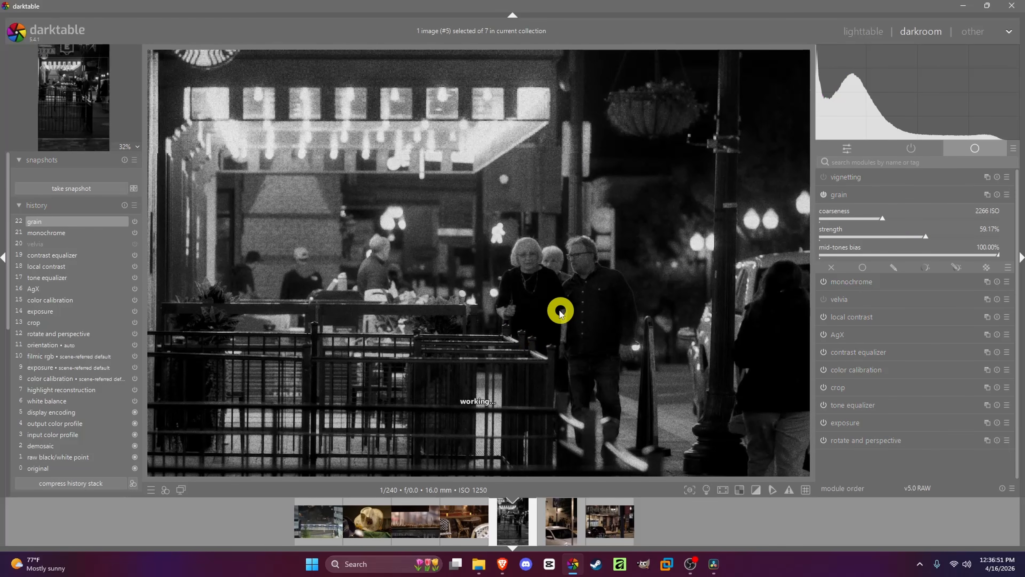
{"action": "scroll", "coordinate": [477, 279], "scroll_direction": "down", "scroll_amount": 3}
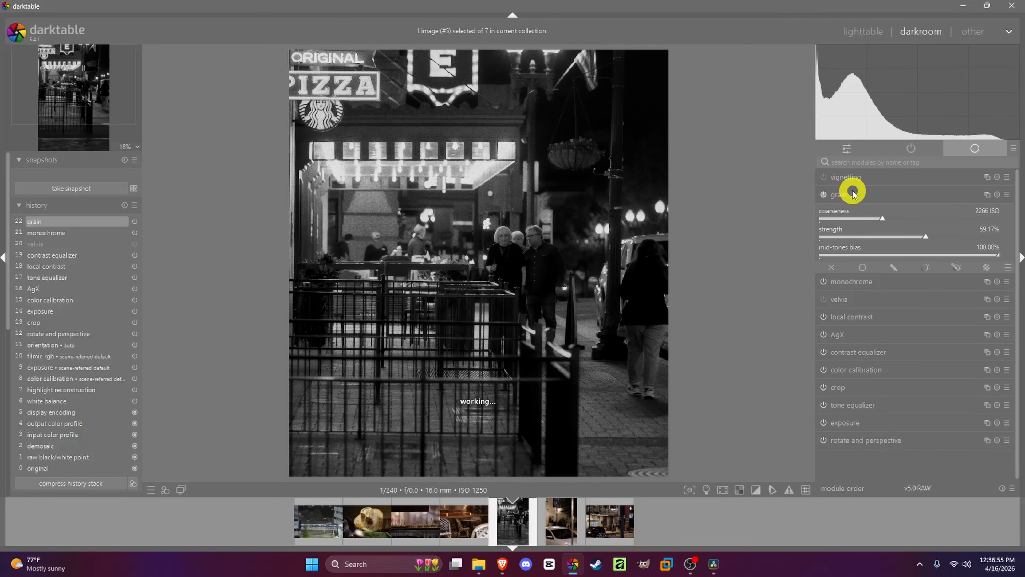
Turn off the grain and monochrome effects and fit the whole photo in view
{"action": "left_click", "coordinate": [824, 194]}
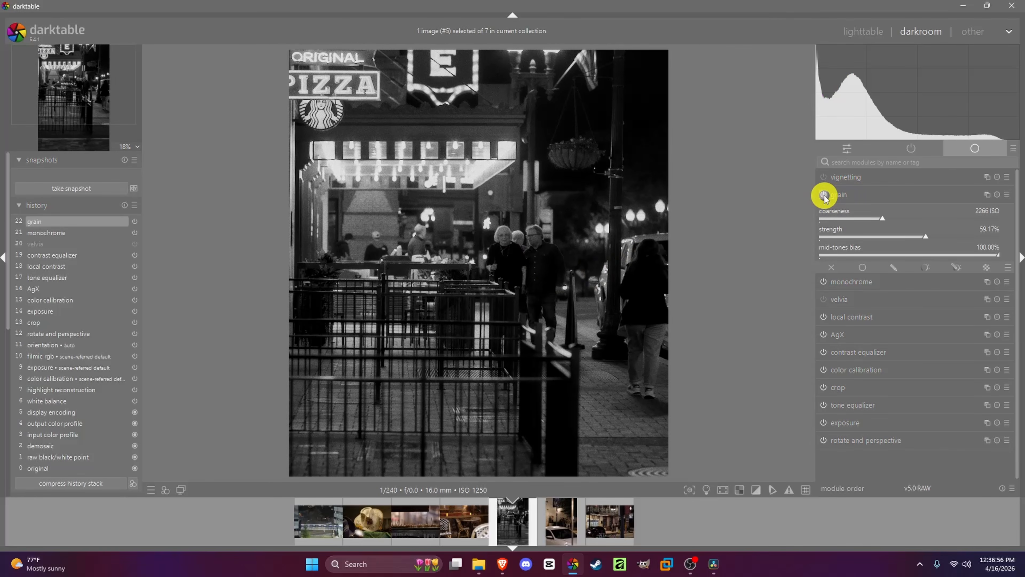
{"action": "left_click", "coordinate": [823, 282]}
{"action": "scroll", "coordinate": [562, 282], "scroll_direction": "down", "scroll_amount": 1}
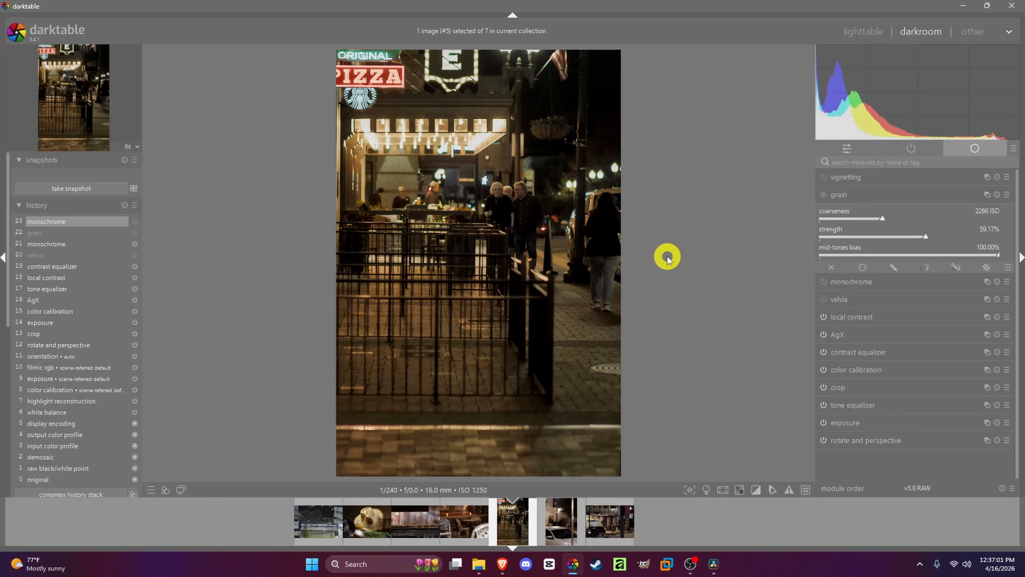
Enable vignetting with fall-off start 81.37%, horizontal center -0.077, shape 1.07 and width/height ratio 0.711
{"action": "left_click", "coordinate": [834, 178]}
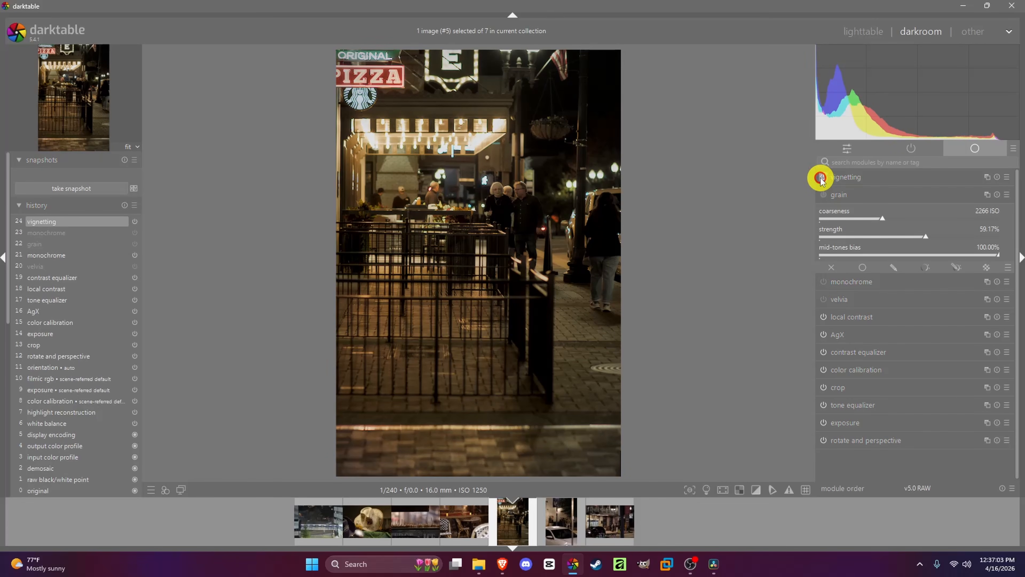
{"action": "left_click", "coordinate": [860, 179]}
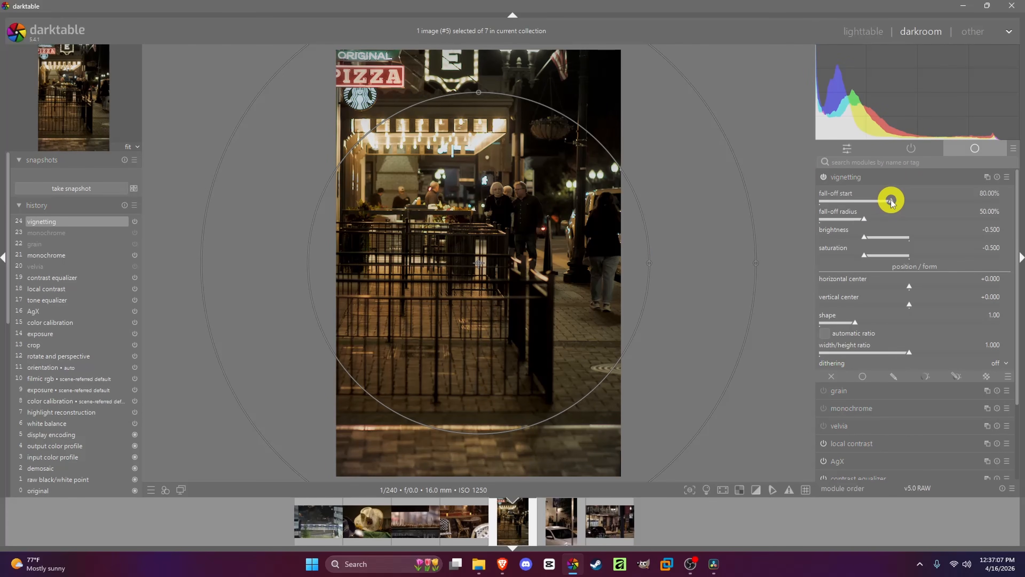
{"action": "left_click_drag", "start_coordinate": [909, 287], "coordinate": [904, 286]}
{"action": "left_click_drag", "start_coordinate": [855, 322], "coordinate": [885, 356]}
{"action": "mouse_move", "coordinate": [592, 263]}
{"action": "left_mouse_down"}
{"action": "mouse_move", "coordinate": [614, 263]}
{"action": "mouse_move", "coordinate": [590, 266]}
{"action": "left_mouse_up"}
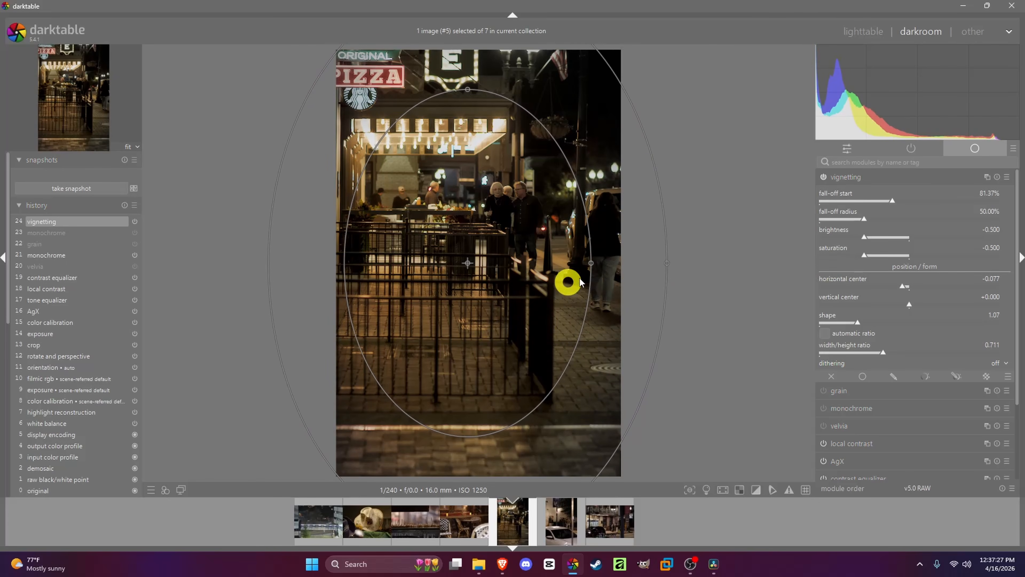
Turn off the vignetting effect on the photo and collapse its settings
{"action": "left_click", "coordinate": [823, 176]}
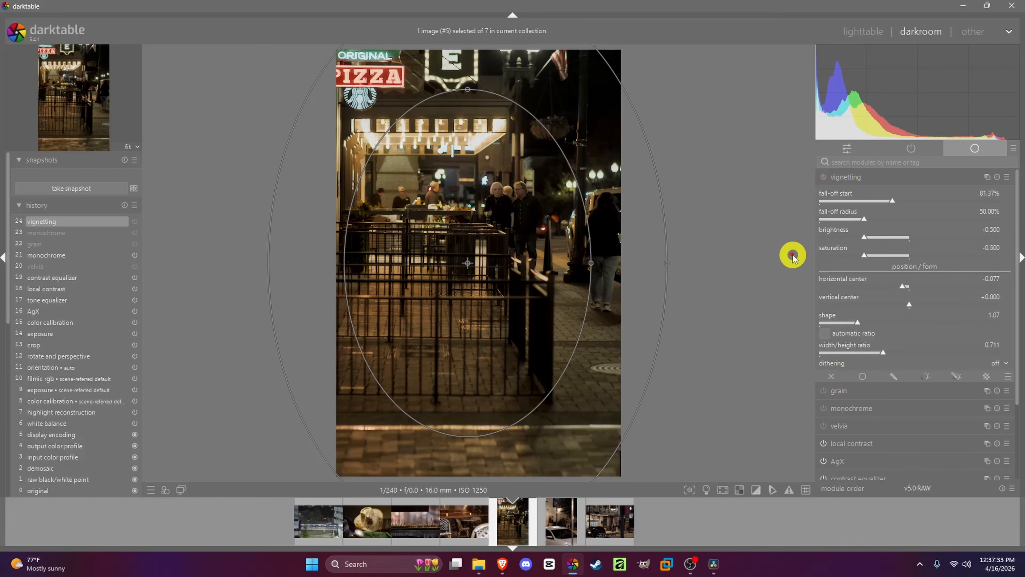
{"action": "left_click", "coordinate": [902, 180]}
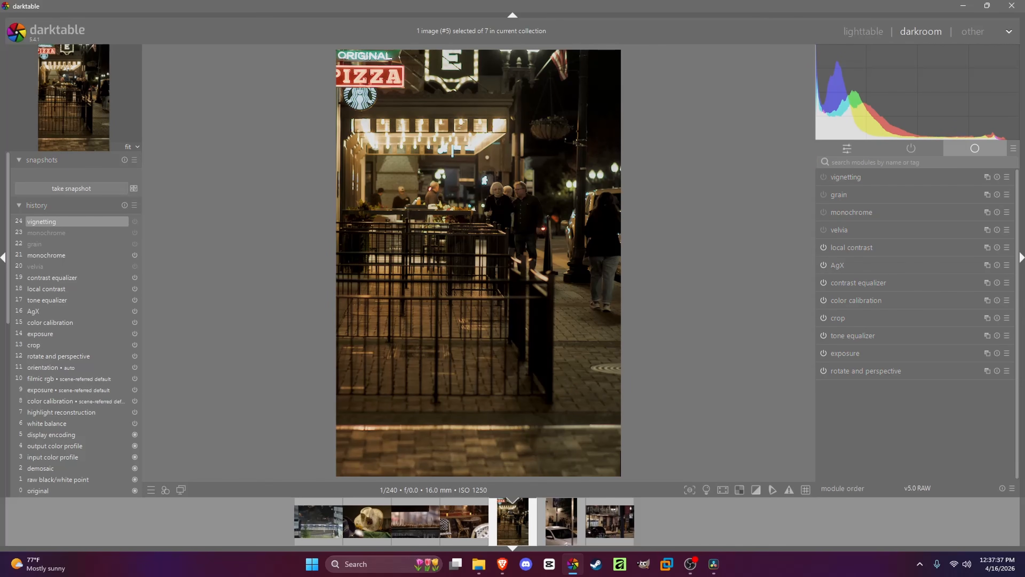
Add the denoise (profiled) module to the base group of the Essential module layout
{"action": "left_click", "coordinate": [1013, 148]}
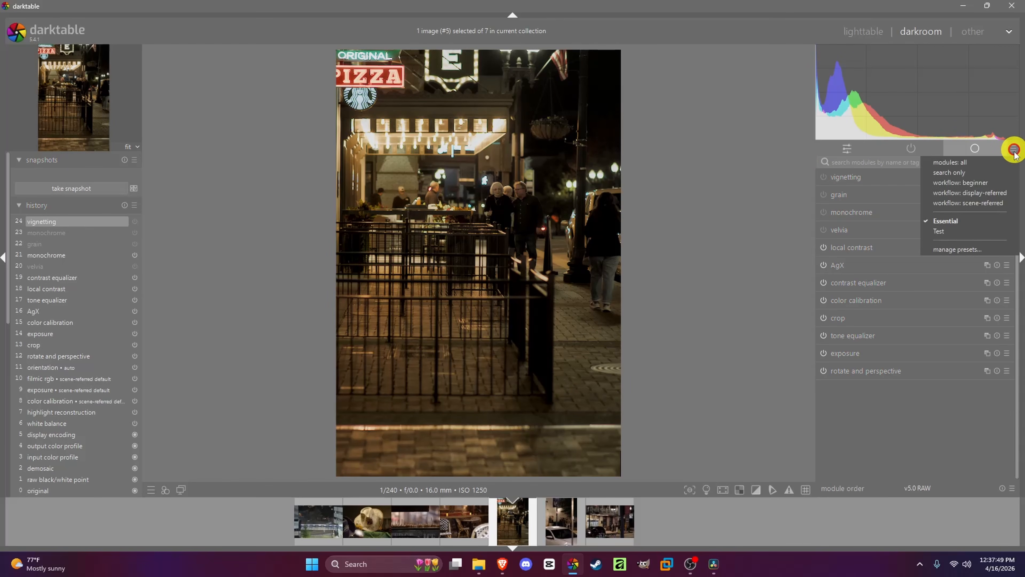
{"action": "left_click", "coordinate": [962, 251]}
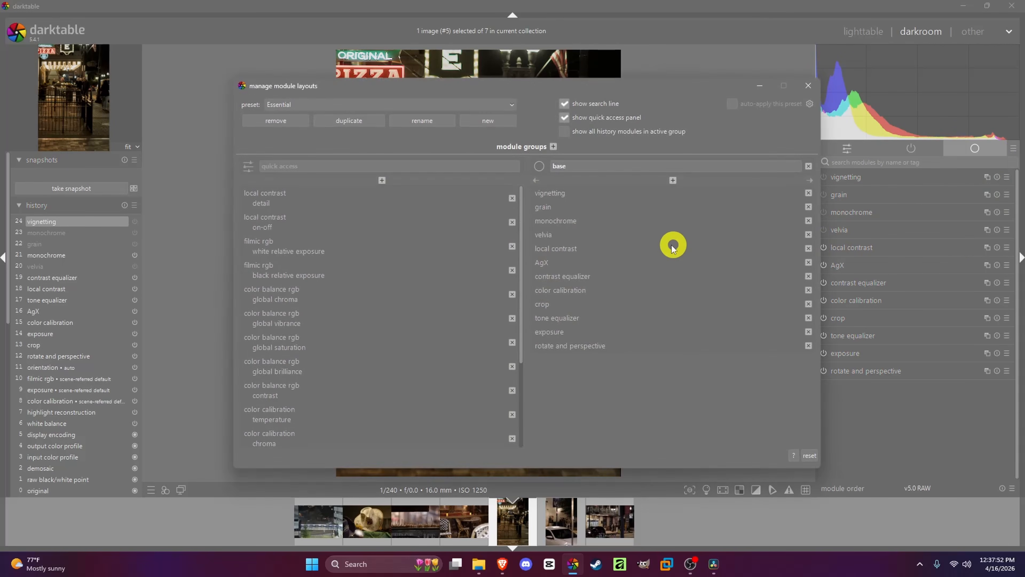
{"action": "left_click", "coordinate": [674, 180]}
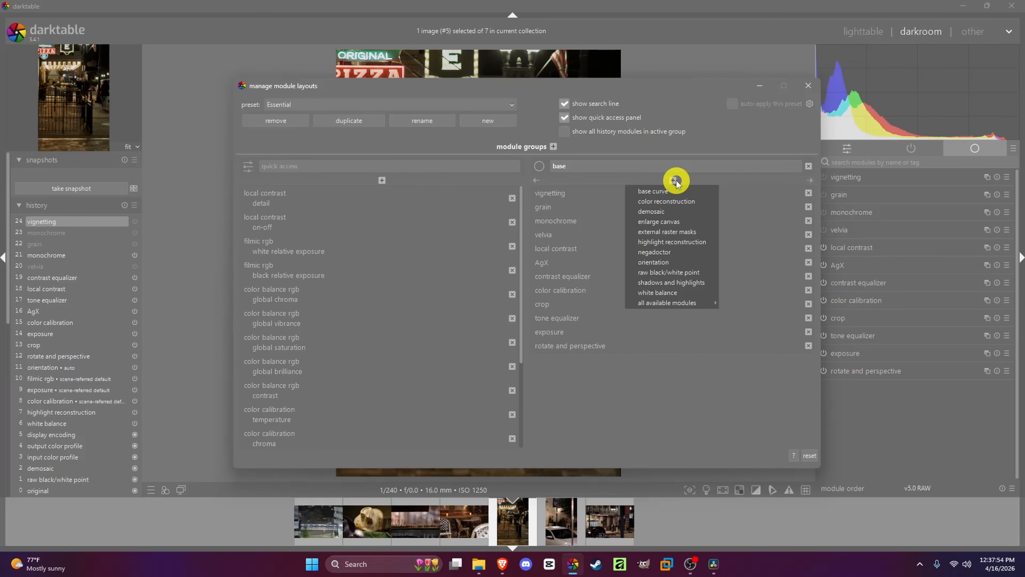
{"action": "mouse_move", "coordinate": [693, 306]}
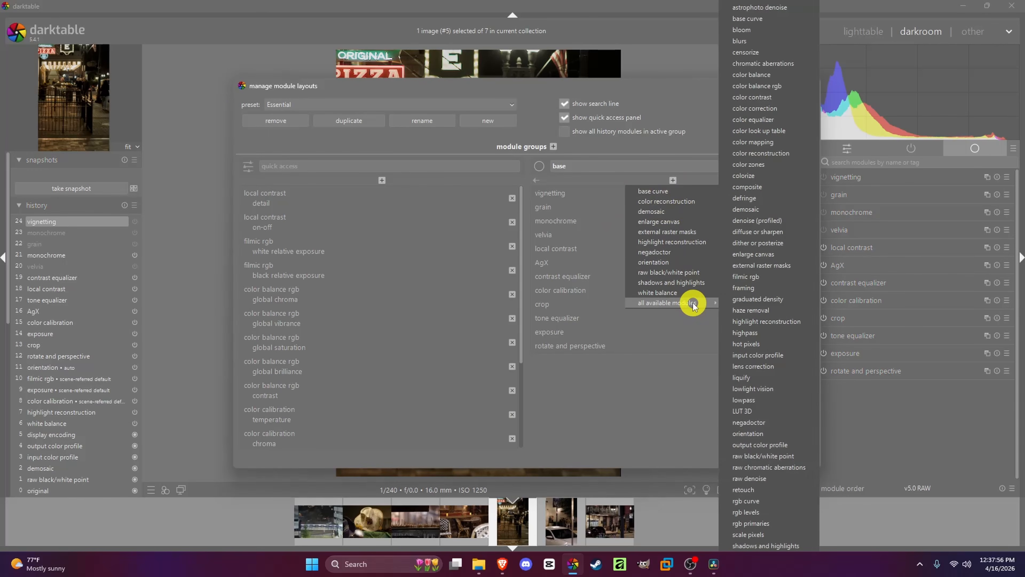
{"action": "left_click", "coordinate": [787, 225]}
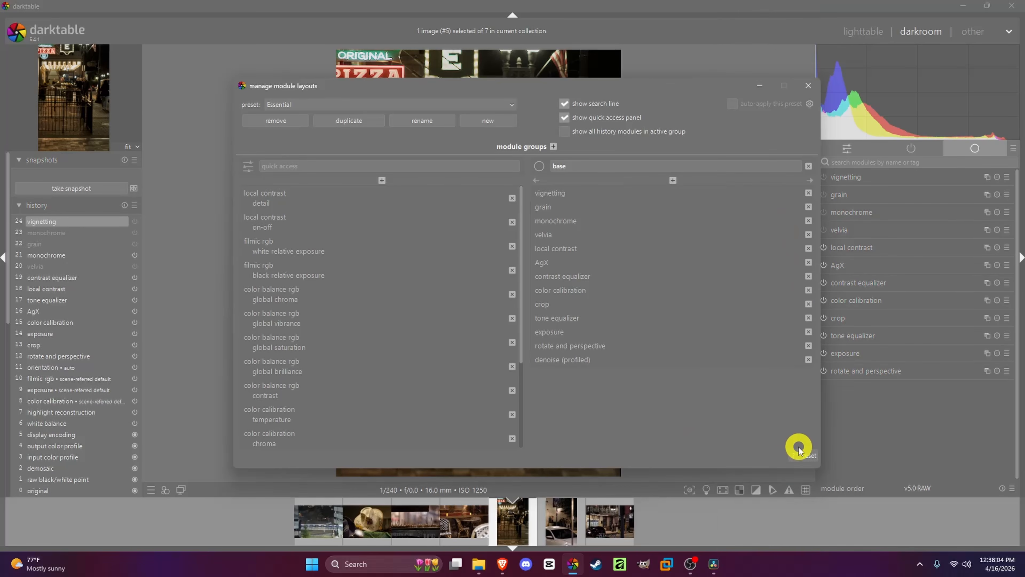
{"action": "left_click", "coordinate": [808, 85]}
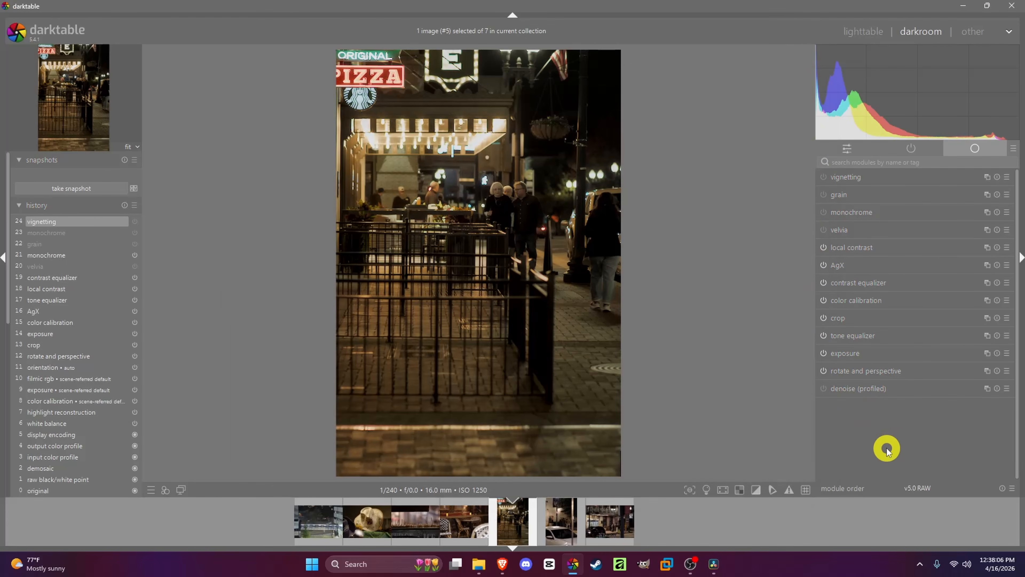
Enable profiled denoising on the photo in wavelets mode with a very slight adjustment to the Y0 curve
{"action": "left_click", "coordinate": [877, 388]}
{"action": "mouse_move", "coordinate": [881, 361]}
{"action": "left_mouse_down"}
{"action": "mouse_move", "coordinate": [882, 334]}
{"action": "mouse_move", "coordinate": [881, 360]}
{"action": "left_mouse_up"}
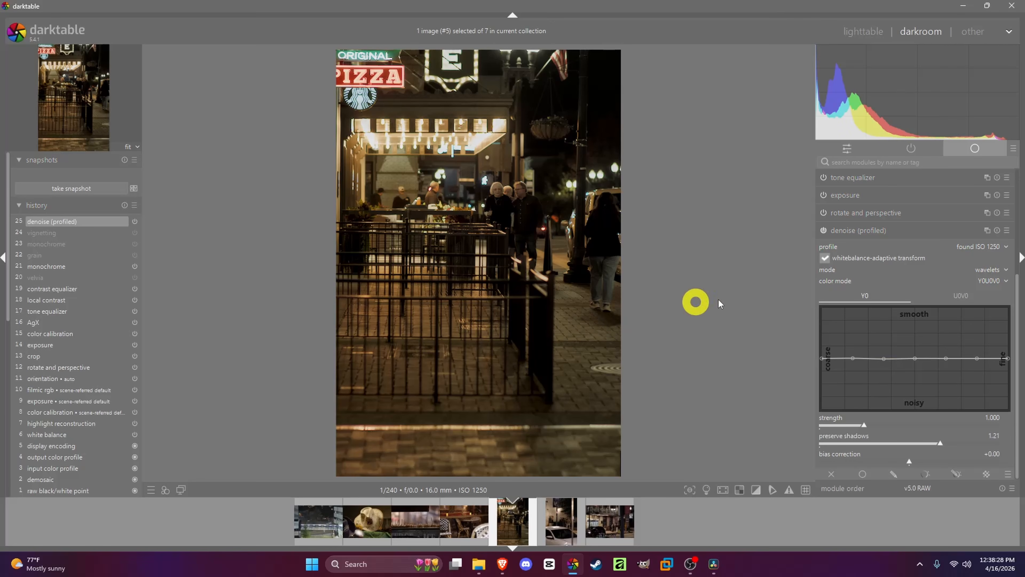
{"action": "left_click", "coordinate": [890, 231]}
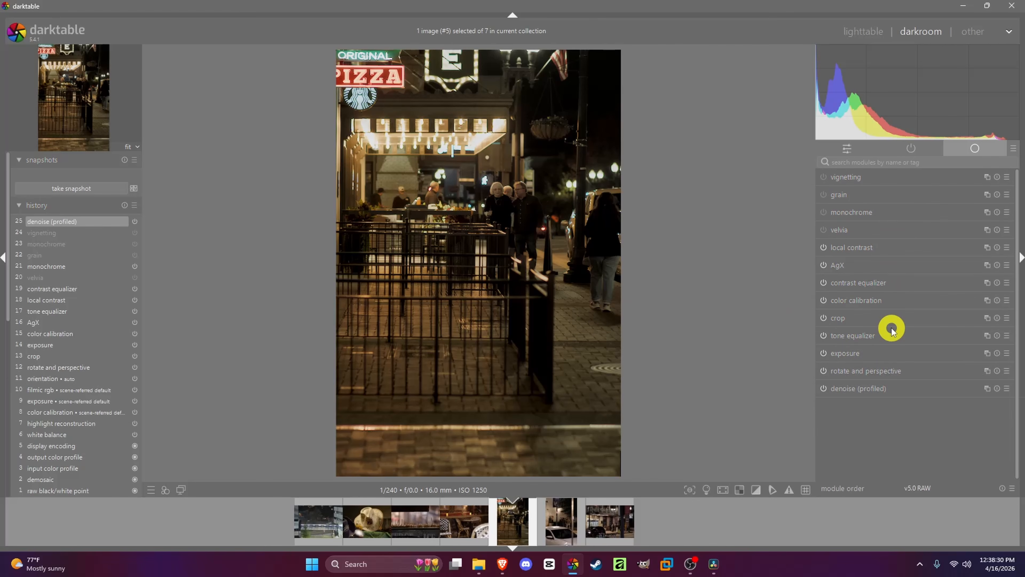
Look at the masking options of the color calibration module, including the parametric mask
{"action": "mouse_move", "coordinate": [892, 330]}
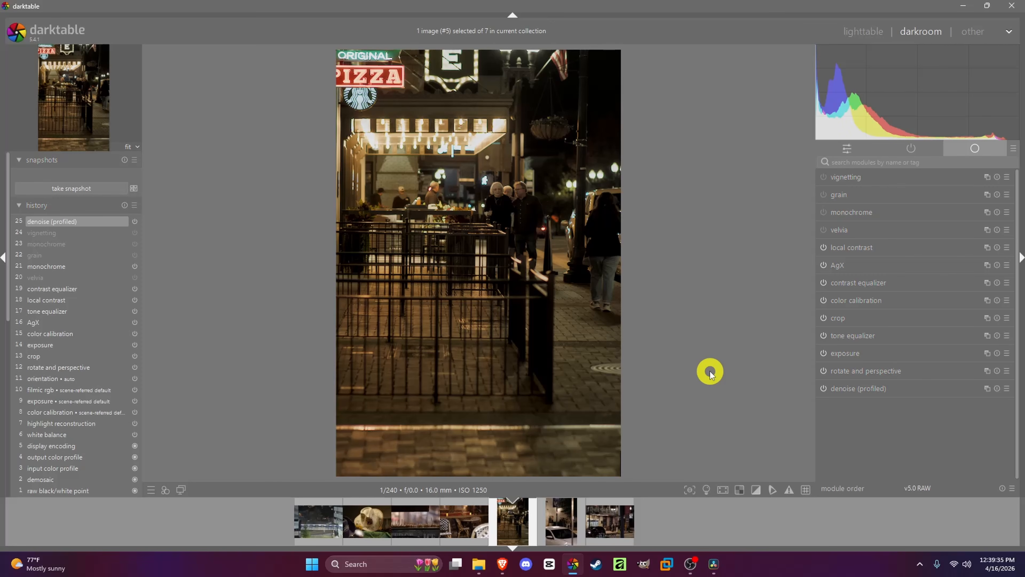
{"action": "left_click", "coordinate": [891, 302]}
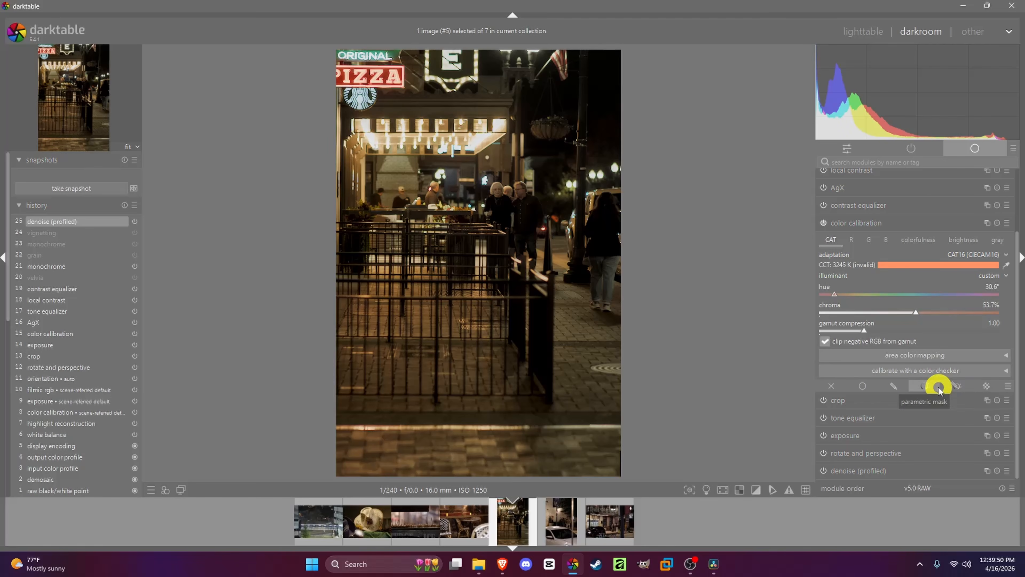
{"action": "left_click", "coordinate": [883, 224]}
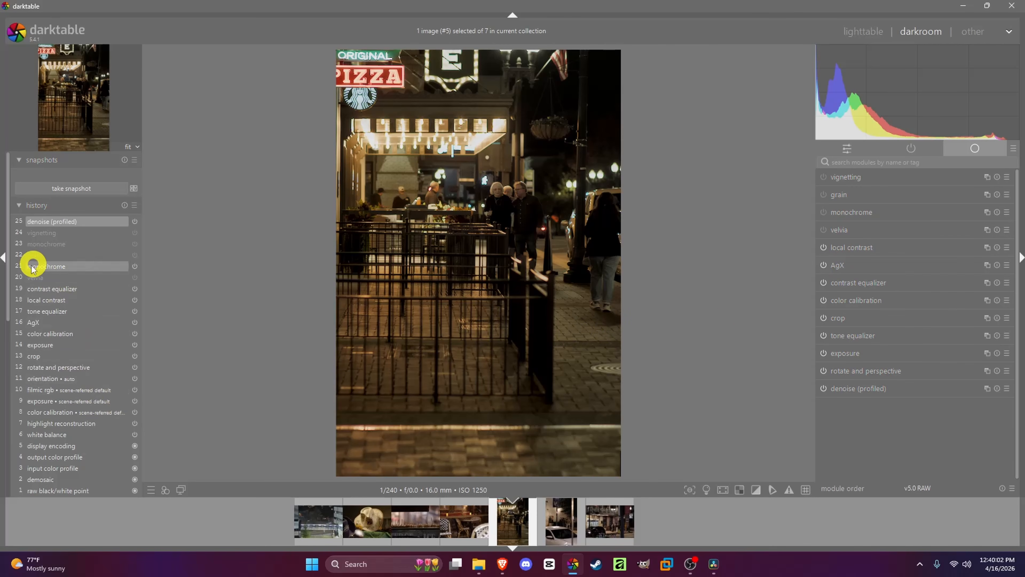
Review which of the photo's edits can be included in a new style, without saving one
{"action": "left_click_drag", "start_coordinate": [9, 270], "coordinate": [8, 457]}
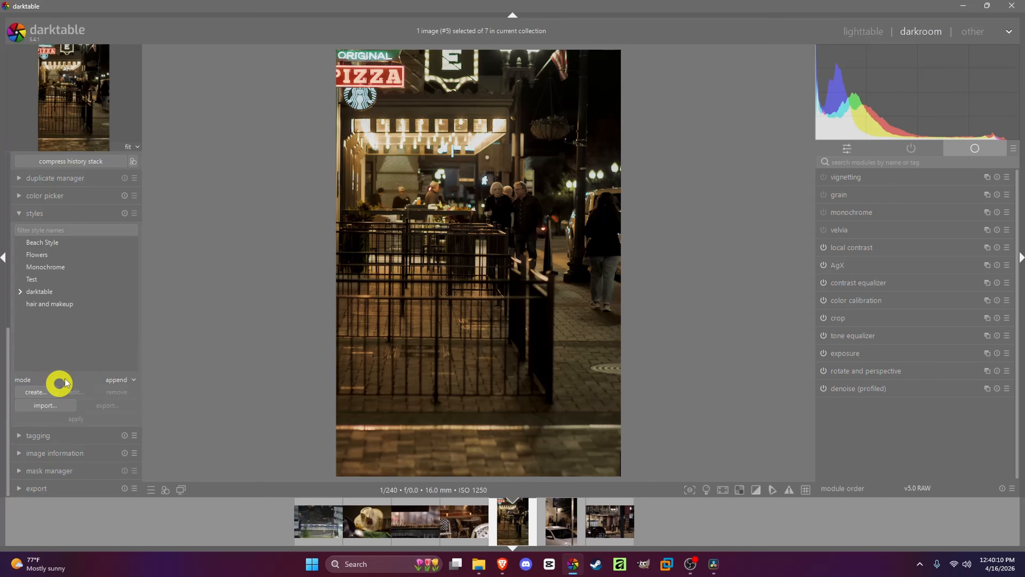
{"action": "left_click", "coordinate": [36, 391]}
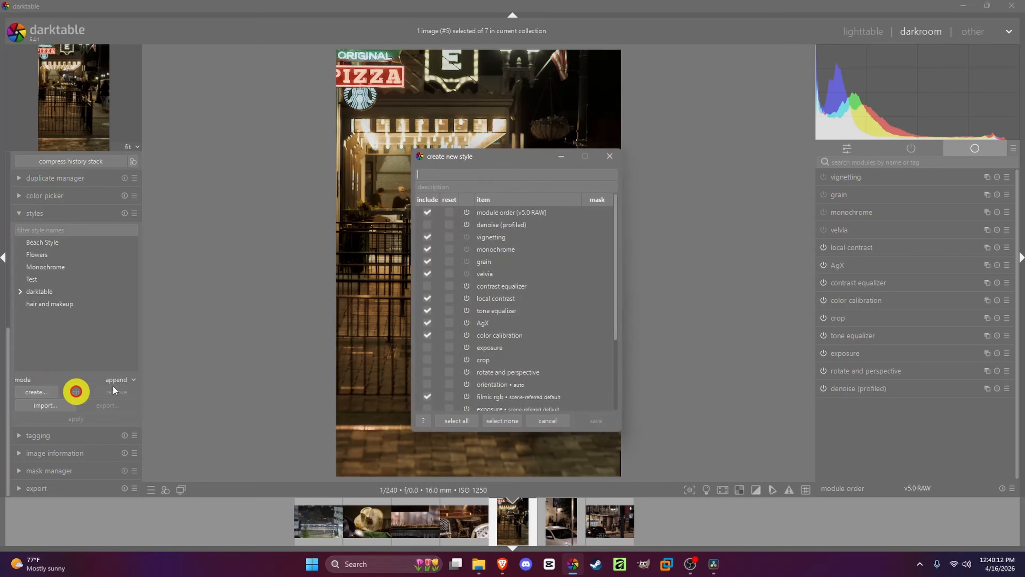
{"action": "scroll", "coordinate": [570, 344], "scroll_direction": "down", "scroll_amount": 2}
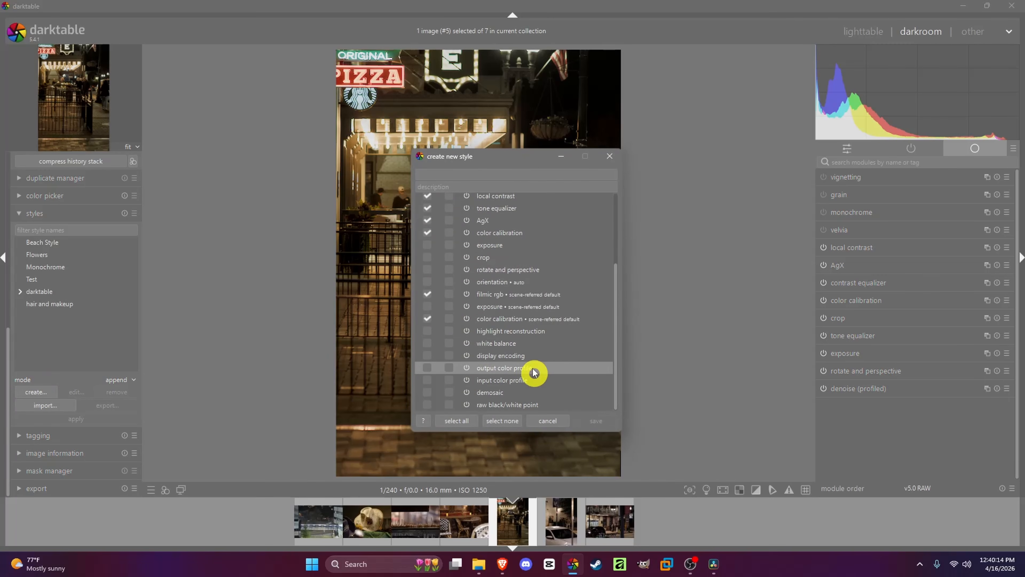
{"action": "scroll", "coordinate": [534, 285], "scroll_direction": "up", "scroll_amount": 3}
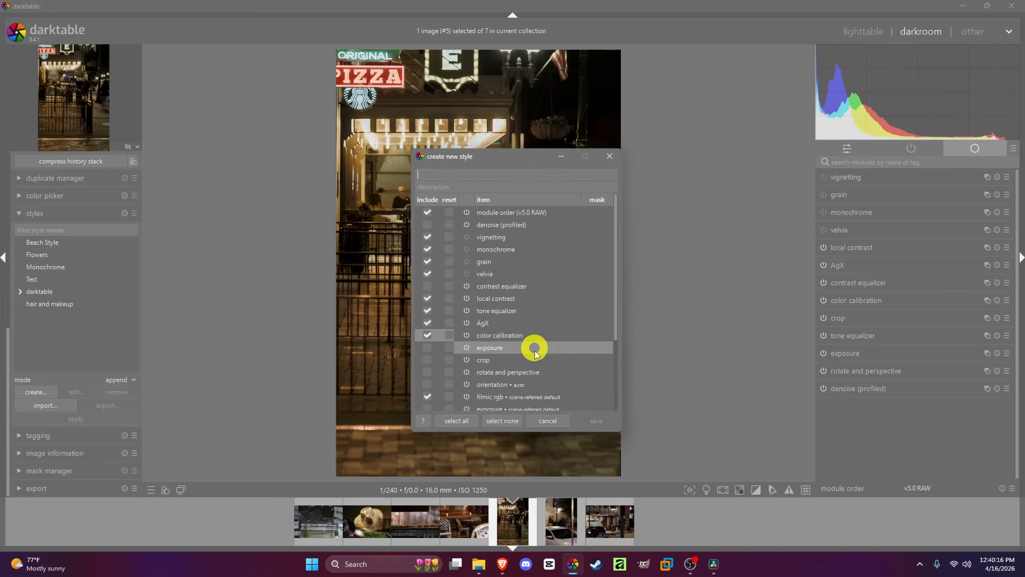
{"action": "left_click", "coordinate": [551, 419]}
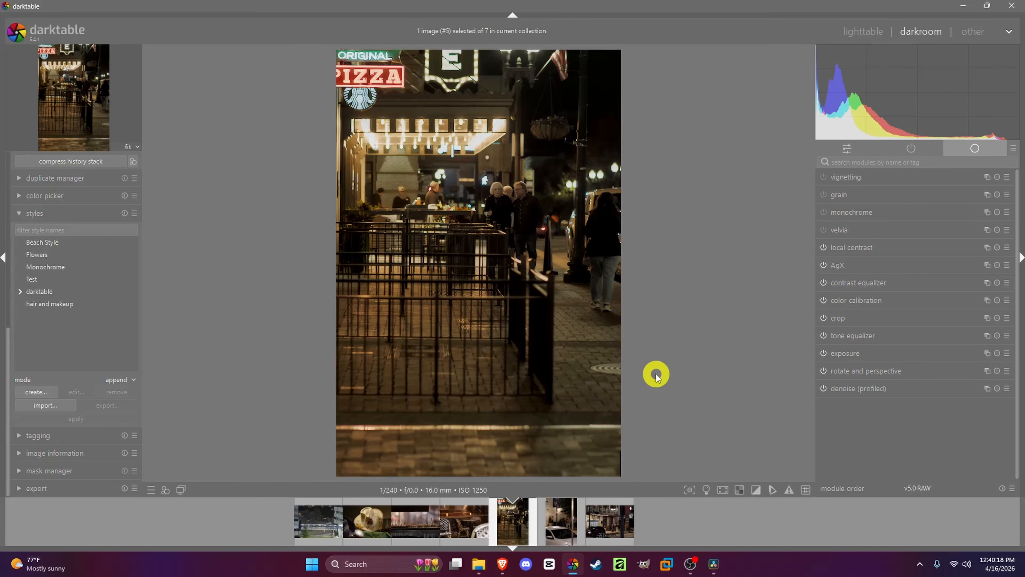